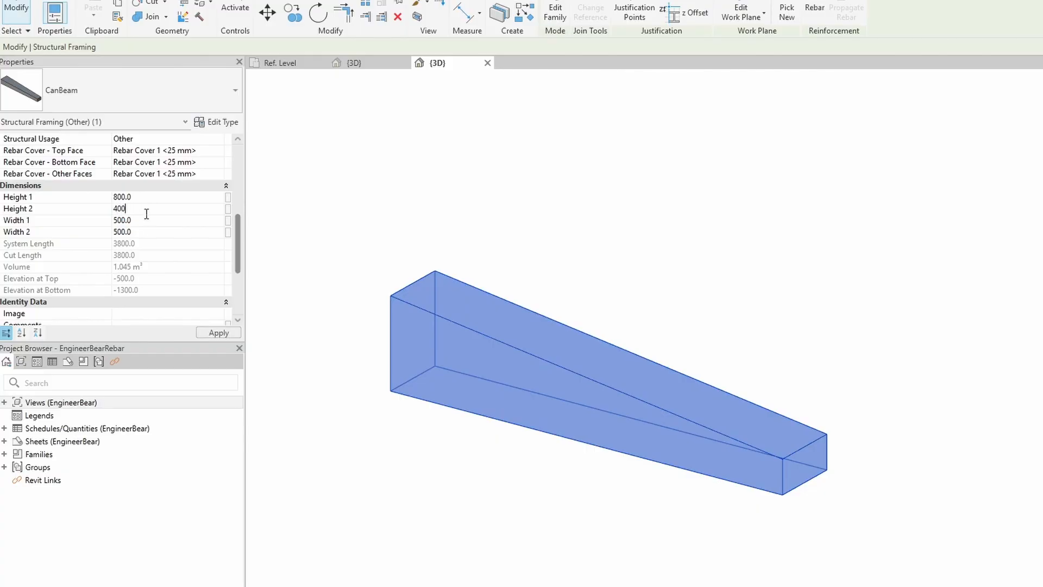
Set the selected cantilever beam's Width 2 to 300
{"action": "left_click", "coordinate": [142, 232]}
{"action": "type", "text": "300"}
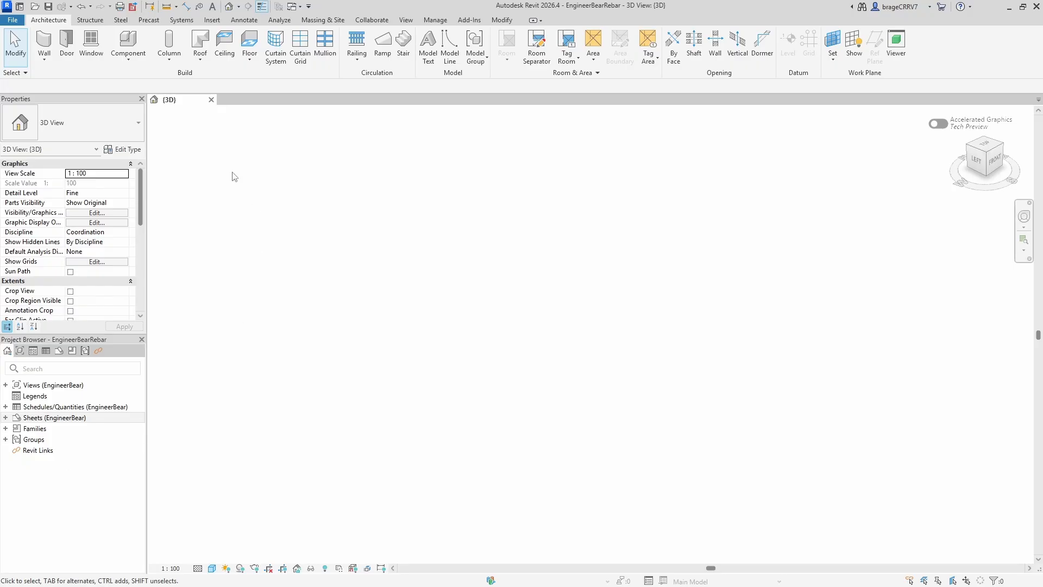
Create a new family from the Metric Profile template
{"action": "left_click", "coordinate": [11, 22]}
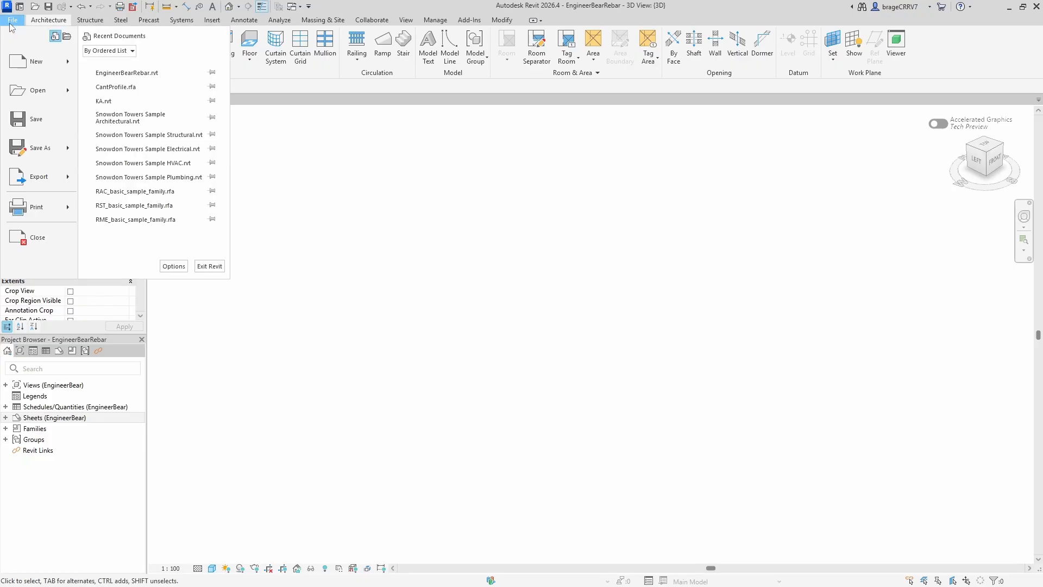
{"action": "mouse_move", "coordinate": [38, 62]}
{"action": "left_click", "coordinate": [121, 106]}
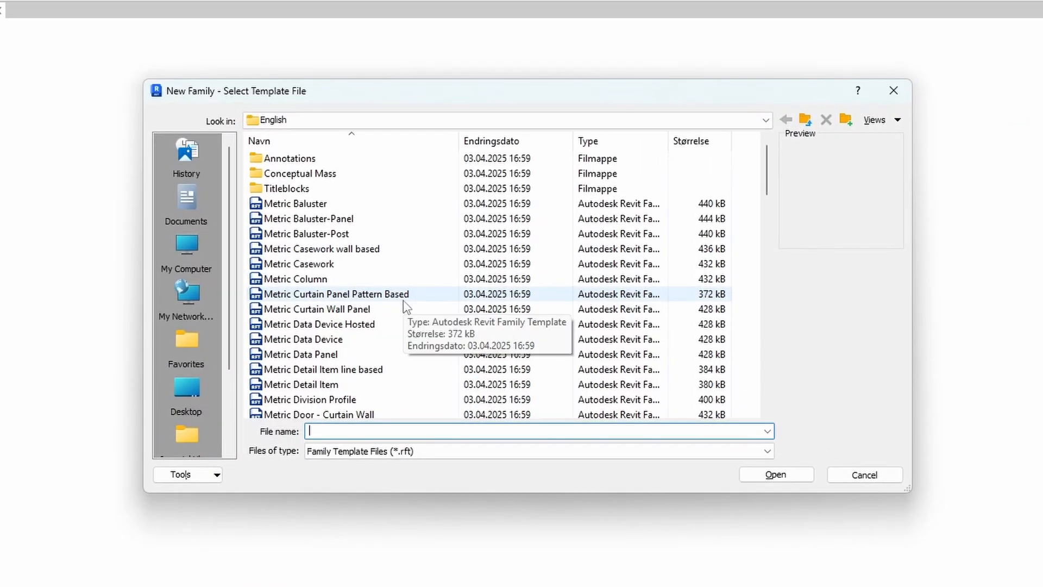
{"action": "scroll", "coordinate": [403, 300], "scroll_direction": "down", "scroll_amount": 14}
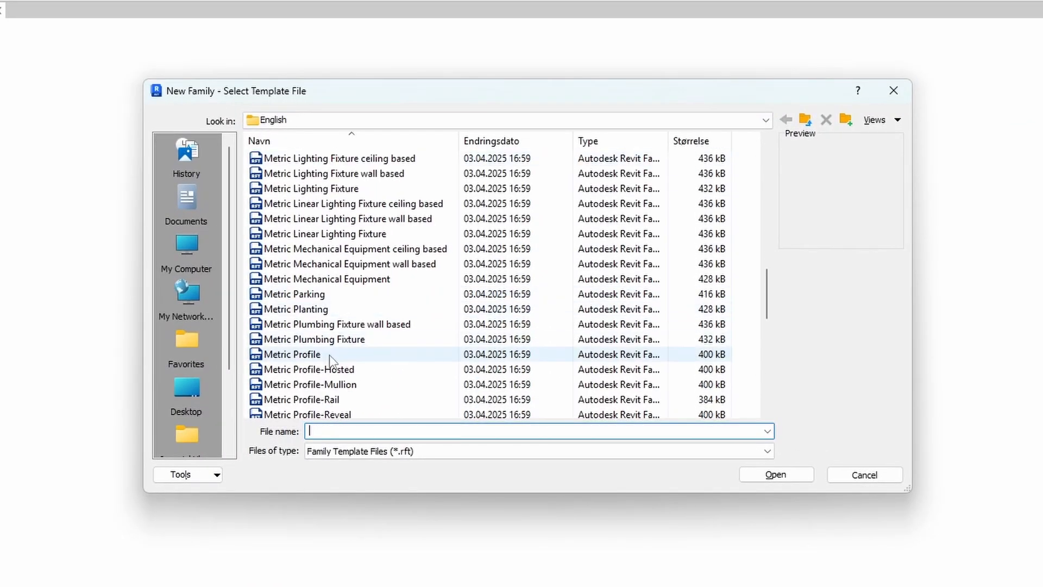
{"action": "left_click", "coordinate": [330, 359]}
{"action": "left_click", "coordinate": [750, 474]}
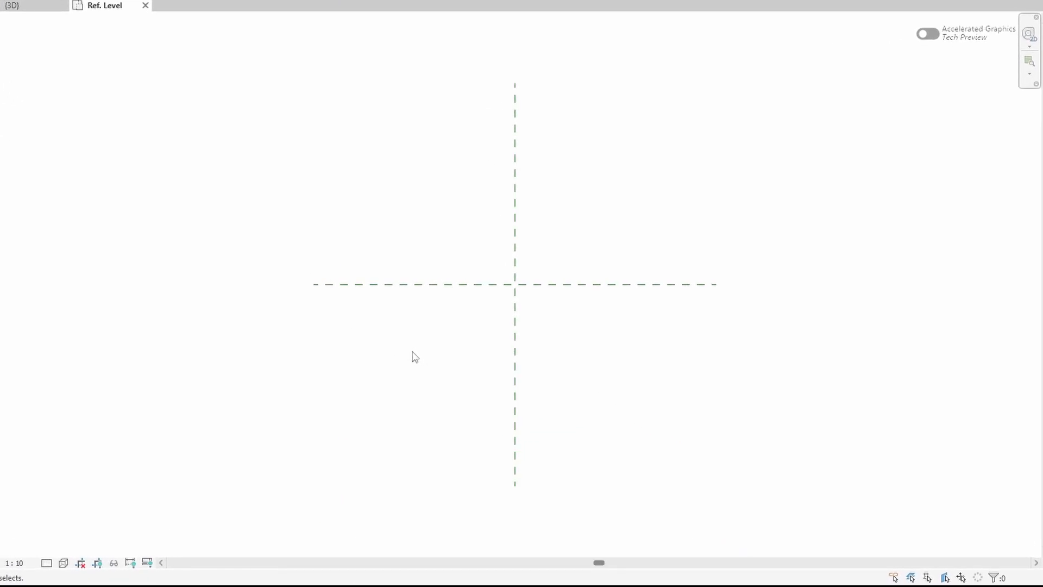
Draw two vertical reference planes, about 166 mm left and about 318 mm right of the centre plane
{"action": "key", "text": "r"}
{"action": "key", "text": "p"}
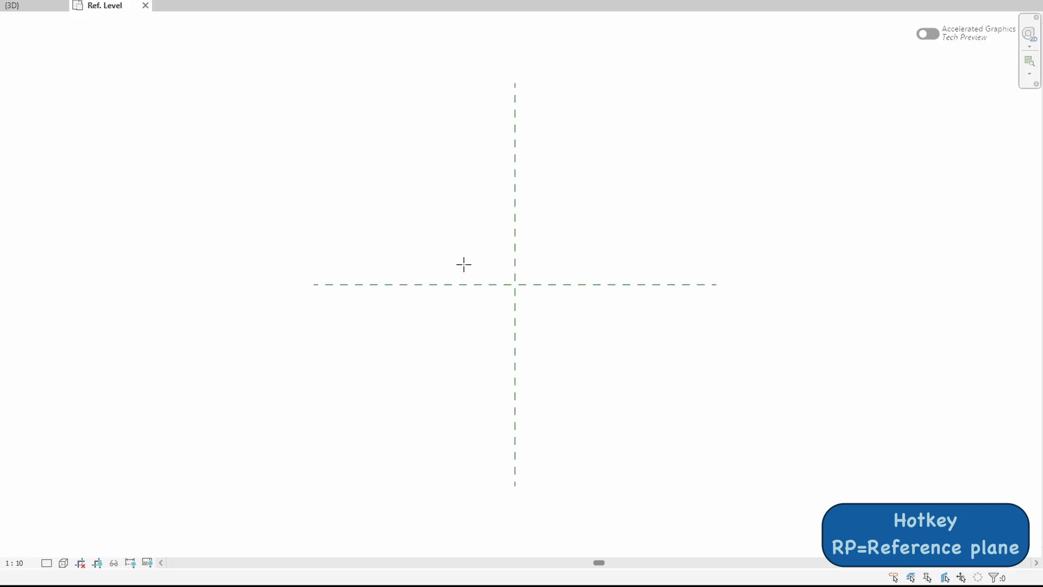
{"action": "left_click", "coordinate": [459, 232]}
{"action": "left_click", "coordinate": [459, 386]}
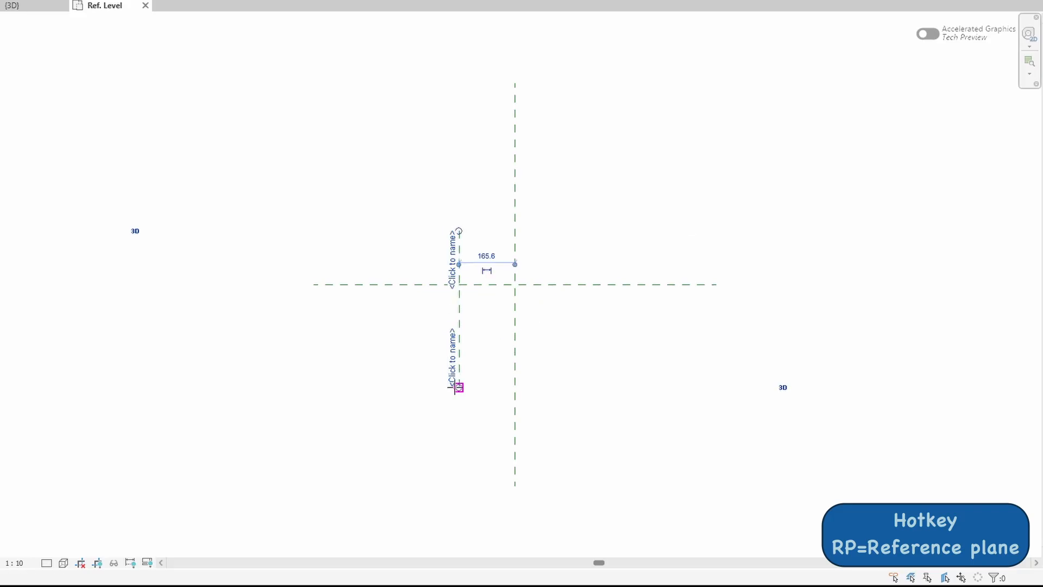
{"action": "left_click", "coordinate": [621, 229]}
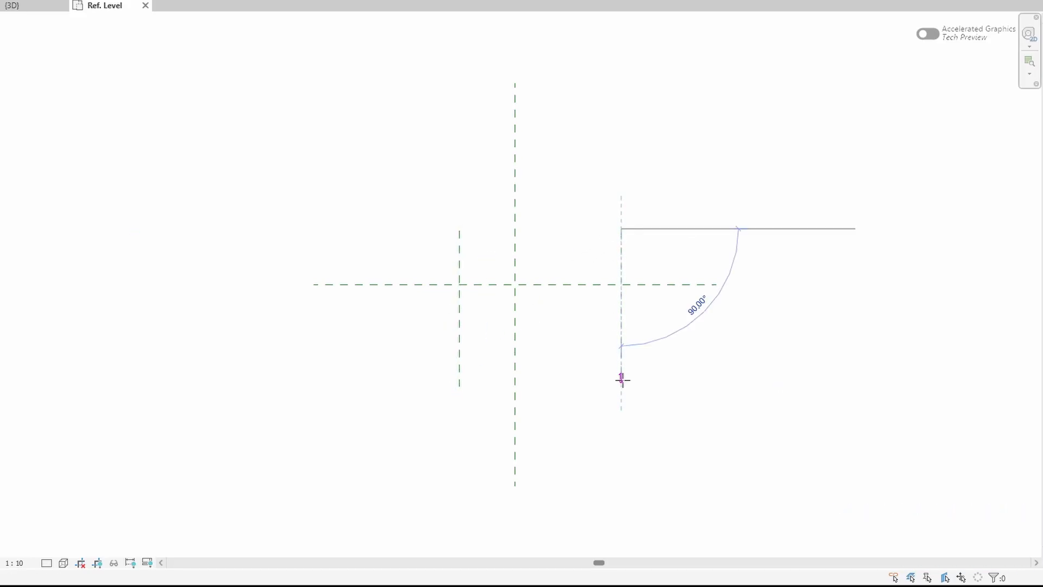
{"action": "left_click", "coordinate": [622, 399]}
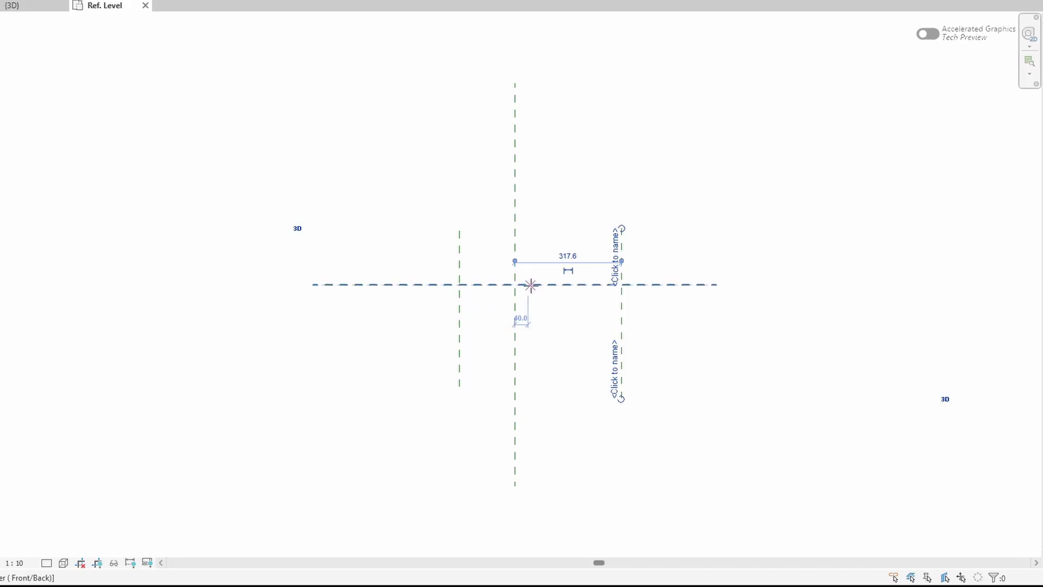
{"action": "key", "text": "Escape"}
Draw a horizontal reference plane about 191 mm below the horizontal centre plane, crossing both outer vertical planes
{"action": "left_click", "coordinate": [659, 348]}
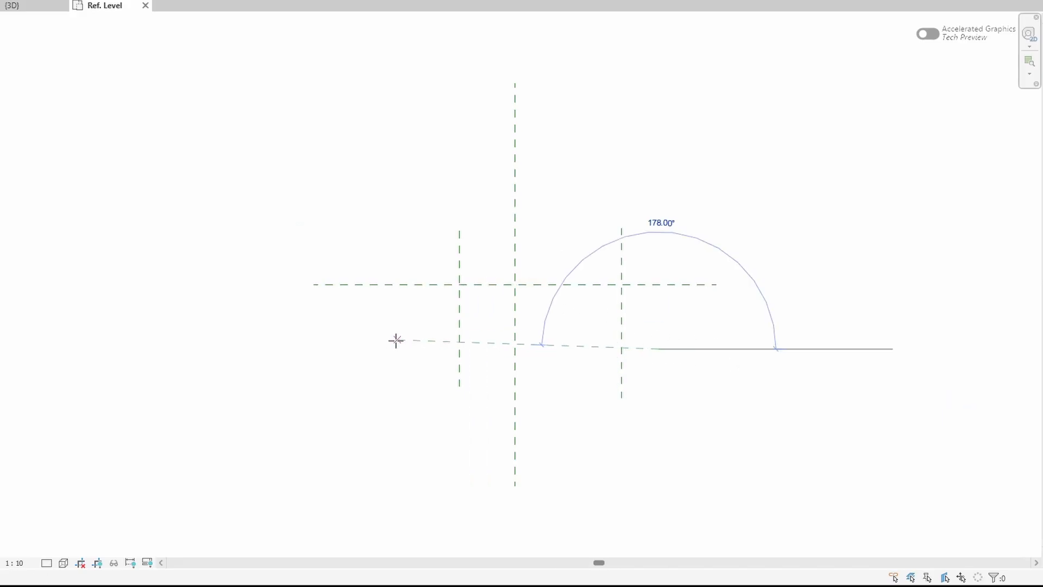
{"action": "left_click", "coordinate": [371, 349]}
{"action": "key", "text": "Escape"}
{"action": "key", "text": "Escape"}
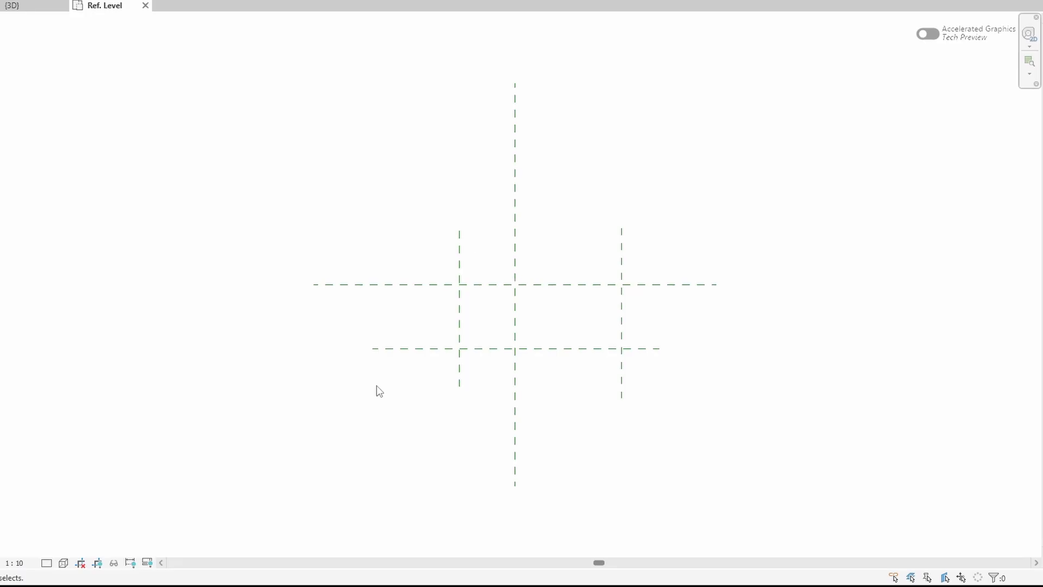
Add an aligned dimension between the two horizontal reference planes
{"action": "key", "text": "d"}
{"action": "key", "text": "i"}
{"action": "left_click", "coordinate": [443, 286]}
{"action": "left_click", "coordinate": [437, 351]}
{"action": "left_click", "coordinate": [420, 318]}
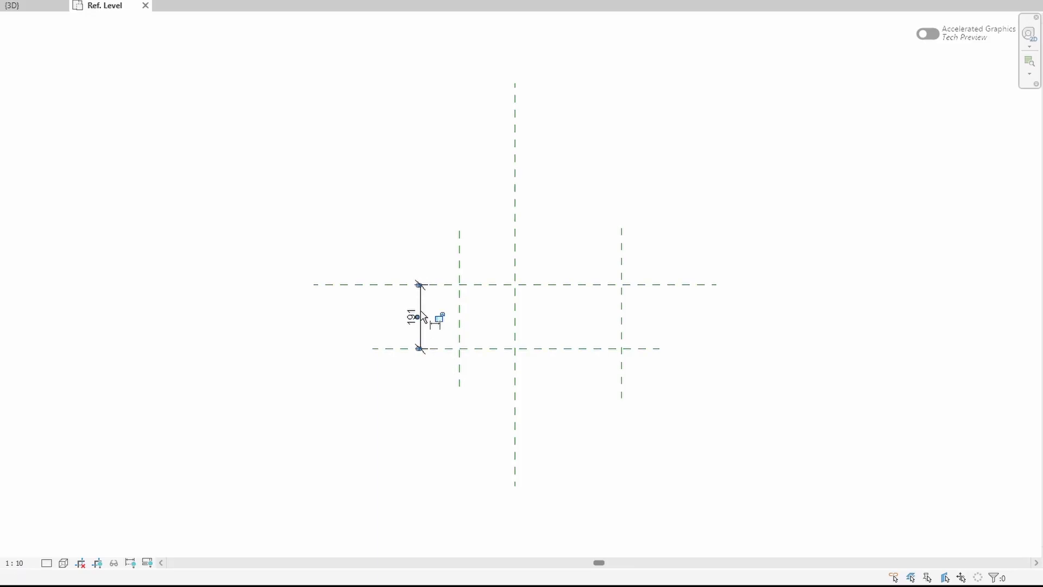
Add a continuous dimension across the three vertical reference planes and constrain its two segments to be equal
{"action": "left_click", "coordinate": [460, 271]}
{"action": "left_click", "coordinate": [515, 272]}
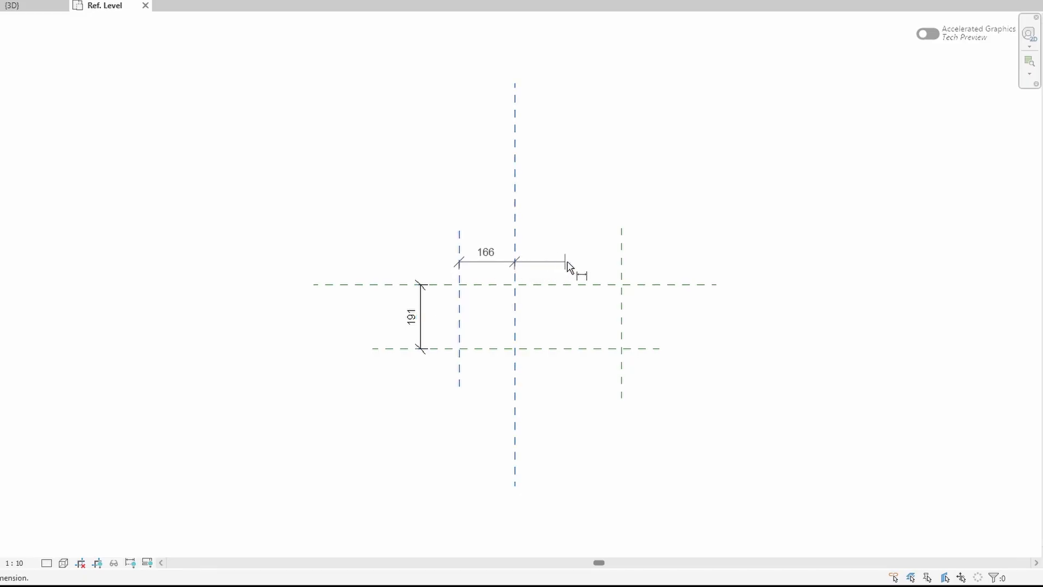
{"action": "left_click", "coordinate": [624, 270]}
{"action": "left_click", "coordinate": [531, 256]}
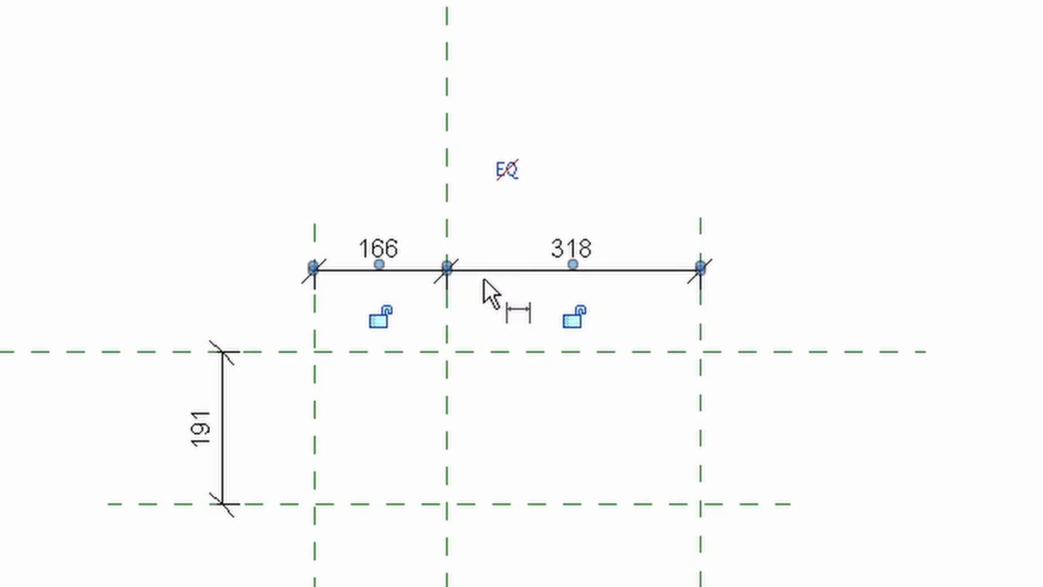
{"action": "left_click", "coordinate": [509, 173]}
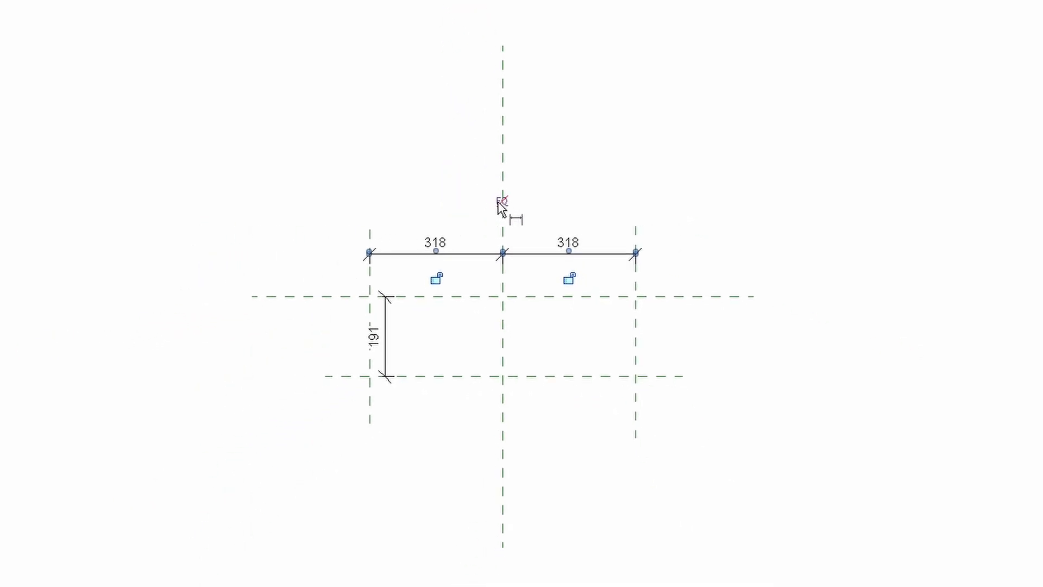
{"action": "left_click", "coordinate": [498, 203]}
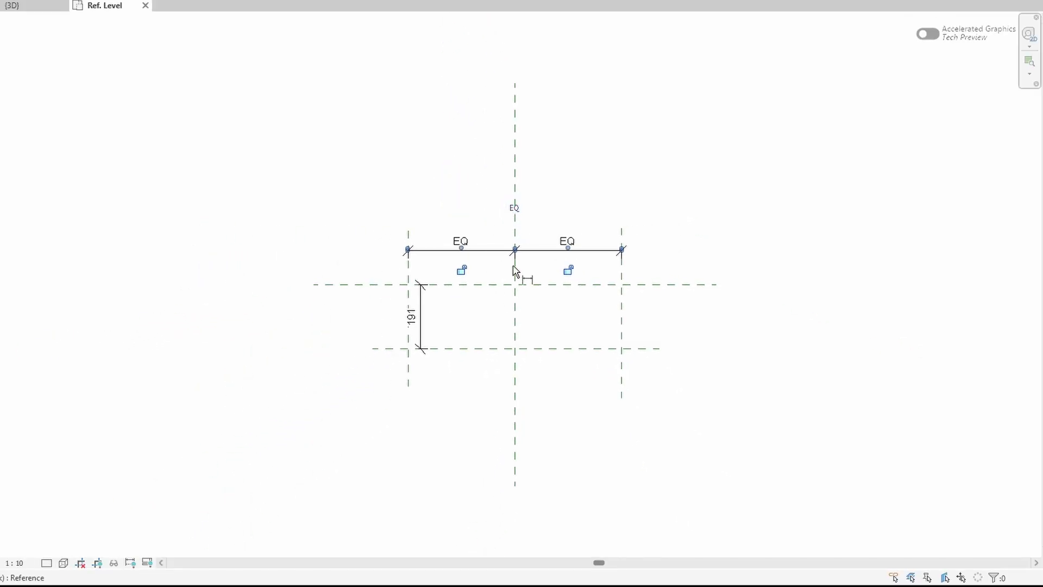
Dimension the overall distance between the outer vertical planes and move the height dimension outside the left plane
{"action": "left_click", "coordinate": [409, 276]}
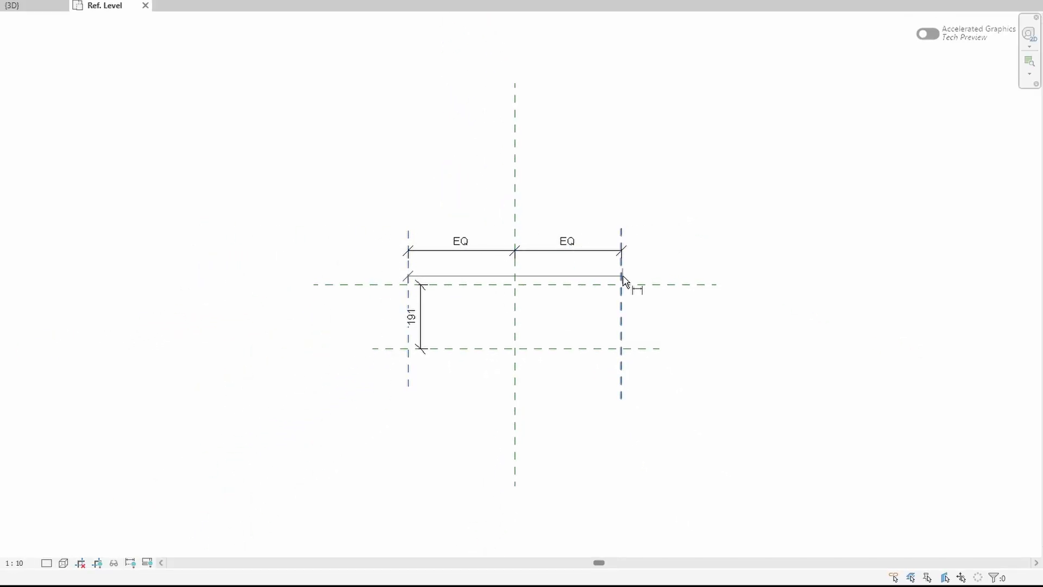
{"action": "left_click", "coordinate": [622, 279]}
{"action": "left_click", "coordinate": [580, 216]}
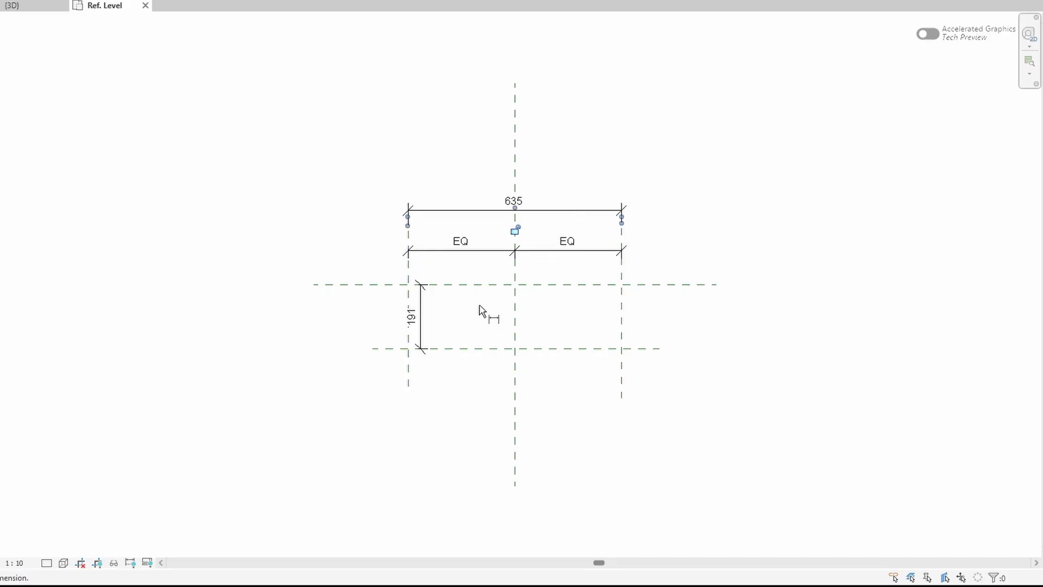
{"action": "key", "text": "Escape"}
{"action": "left_click_drag", "start_coordinate": [429, 311], "coordinate": [389, 337]}
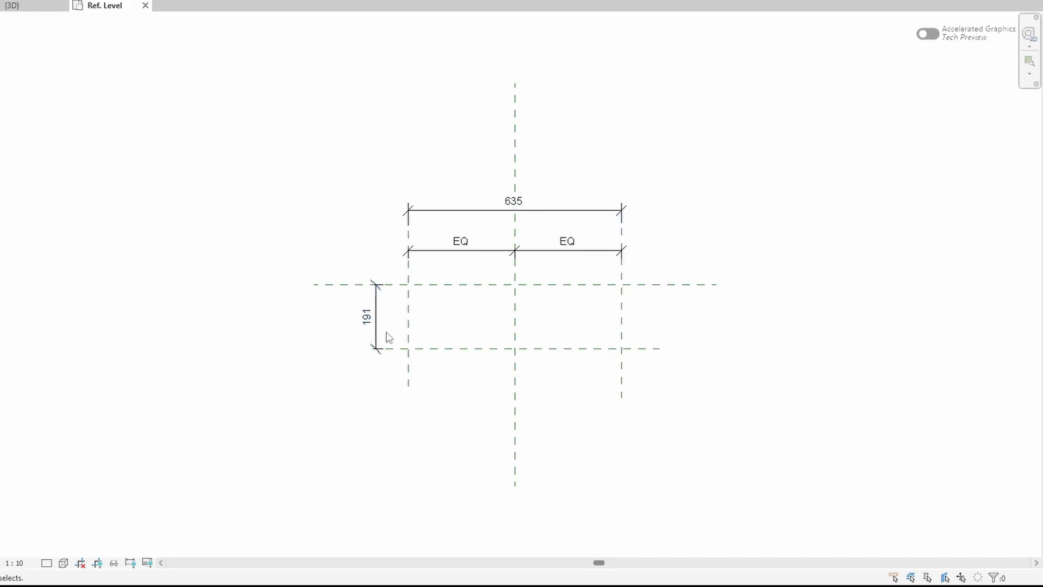
Add a type-based length family parameter named Height, grouped under Dimensions
{"action": "scroll", "coordinate": [533, 310], "scroll_direction": "up", "scroll_amount": 3}
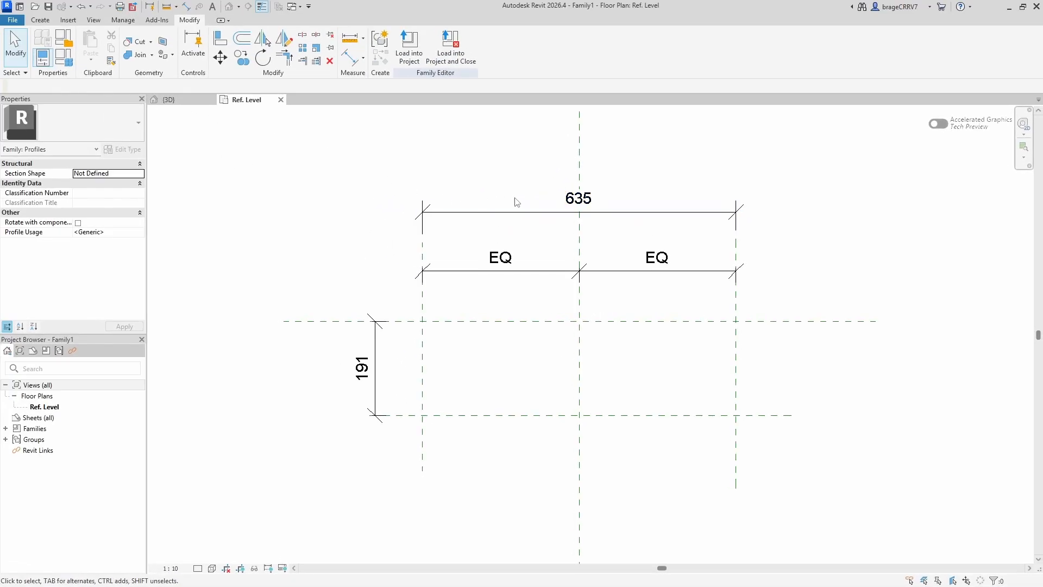
{"action": "left_click", "coordinate": [63, 59]}
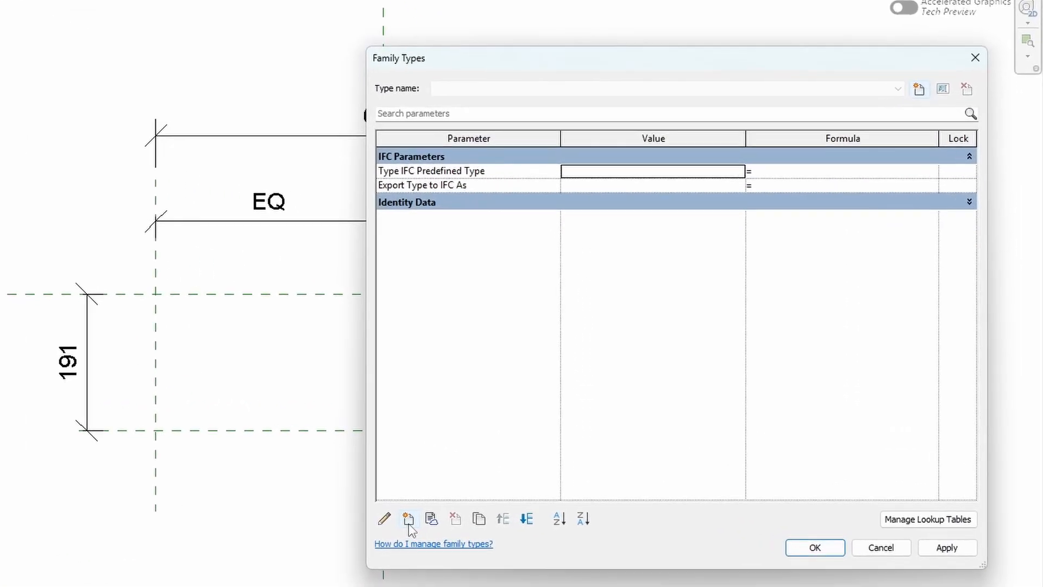
{"action": "left_click", "coordinate": [596, 476]}
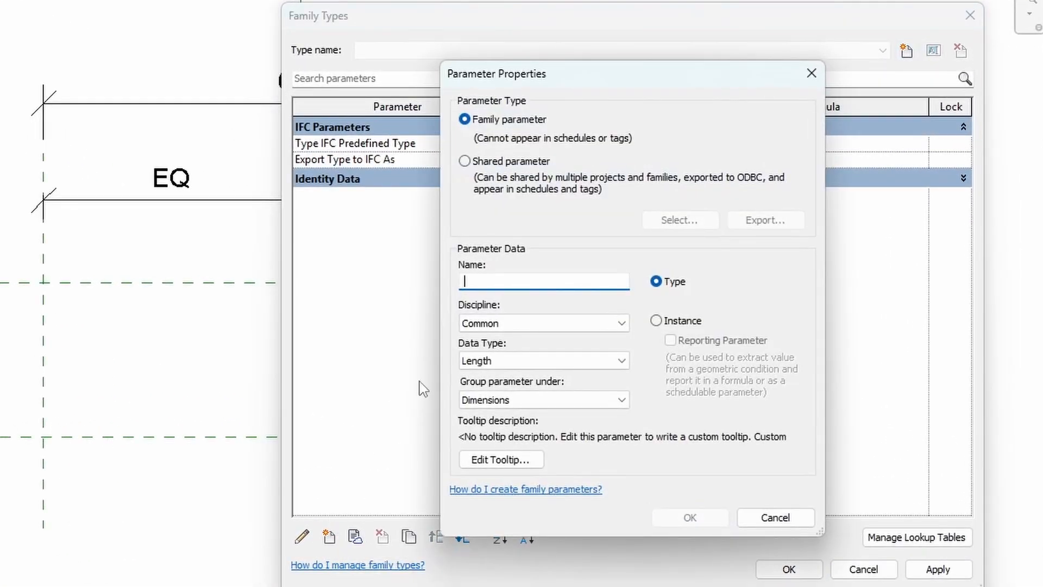
{"action": "key", "text": "Caps_Lock"}
{"action": "type", "text": "H"}
{"action": "key", "text": "Caps_Lock"}
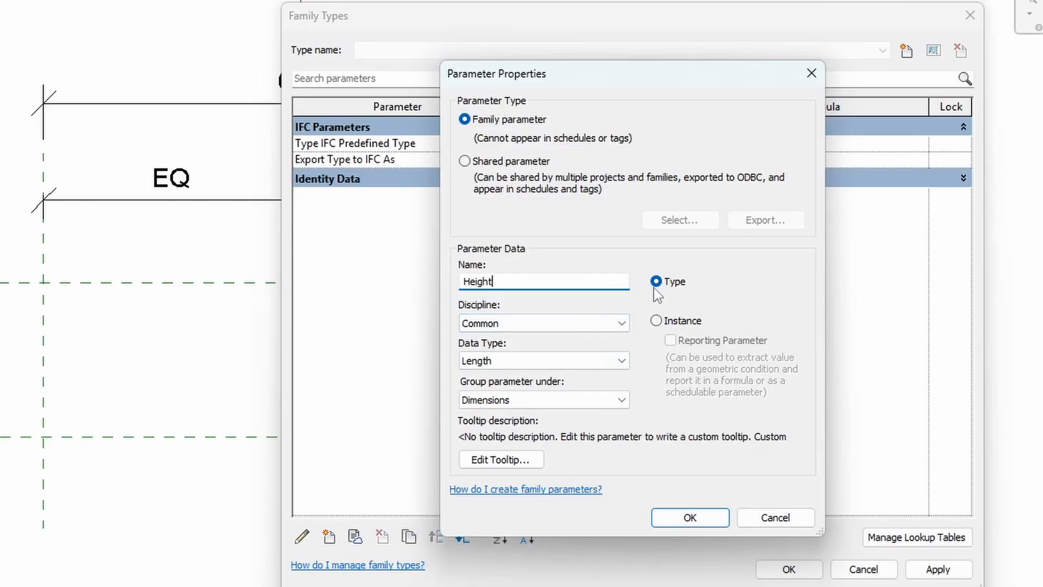
{"action": "left_click", "coordinate": [690, 518]}
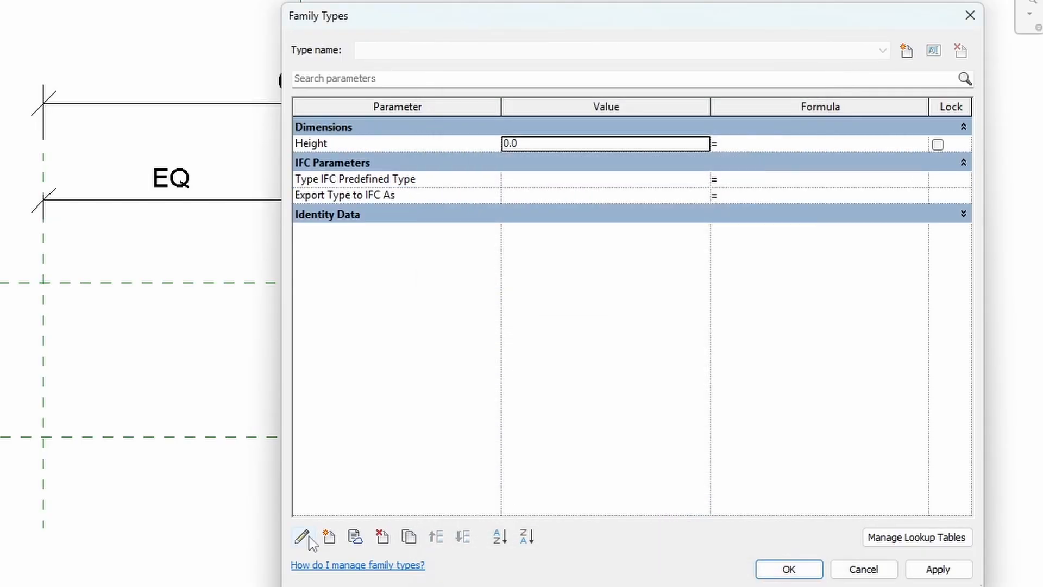
Add a type-based length family parameter named Width and apply the new parameters to the family
{"action": "left_click", "coordinate": [329, 537]}
{"action": "type", "text": "W"}
{"action": "key", "text": "Caps_Lock"}
{"action": "type", "text": "idth"}
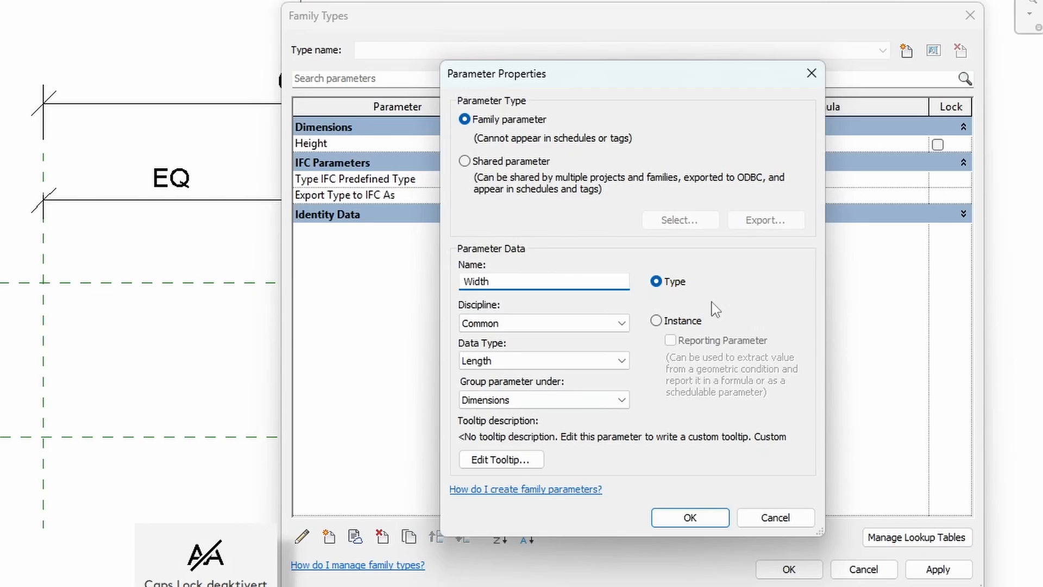
{"action": "left_click", "coordinate": [679, 521]}
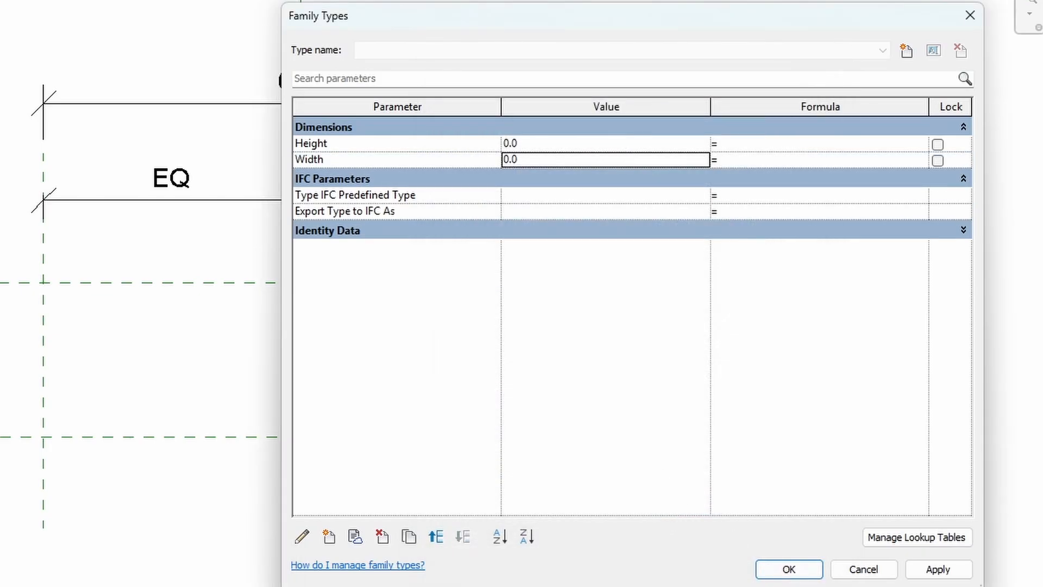
{"action": "left_click", "coordinate": [937, 570]}
{"action": "left_click", "coordinate": [789, 570]}
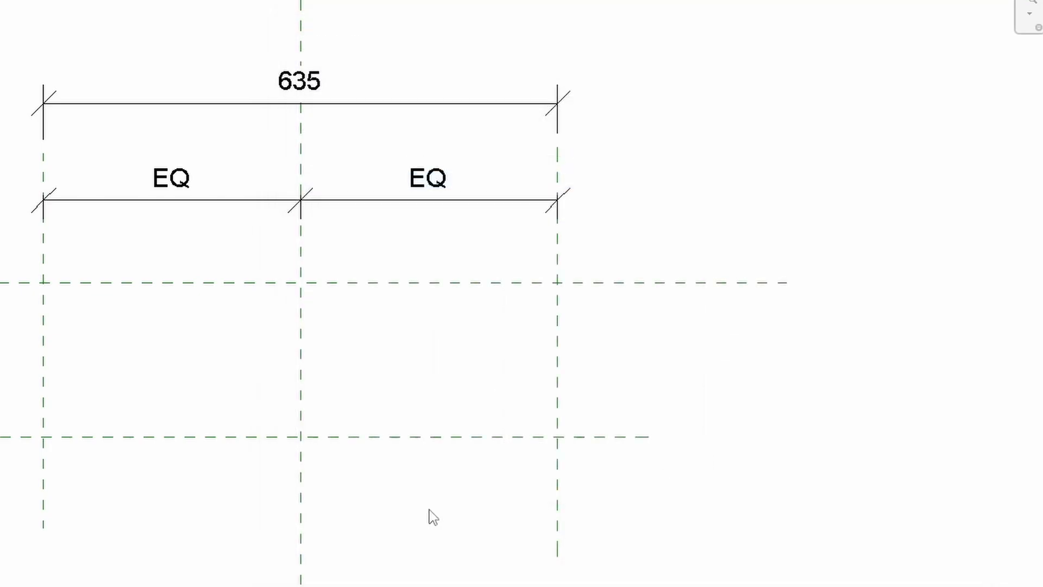
Label the overall horizontal dimension with the Width parameter
{"action": "left_click", "coordinate": [223, 103]}
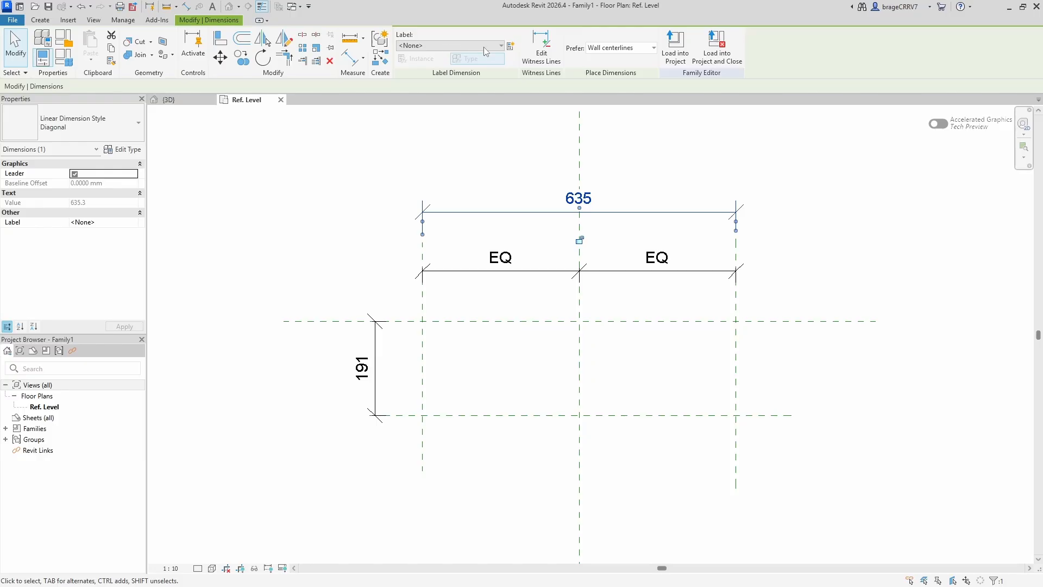
{"action": "left_click", "coordinate": [498, 44]}
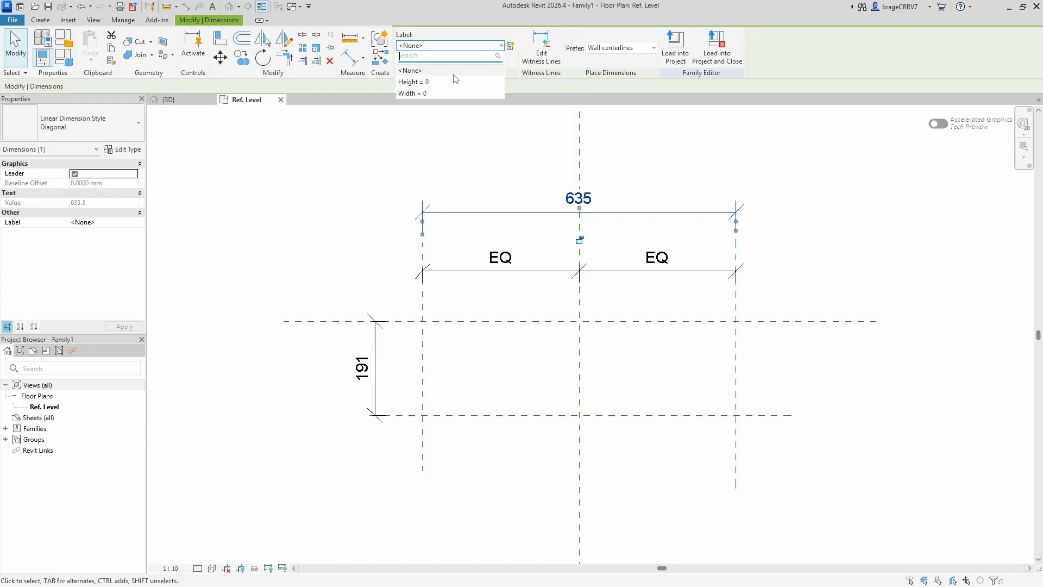
{"action": "left_click", "coordinate": [413, 93]}
{"action": "left_click", "coordinate": [511, 177]}
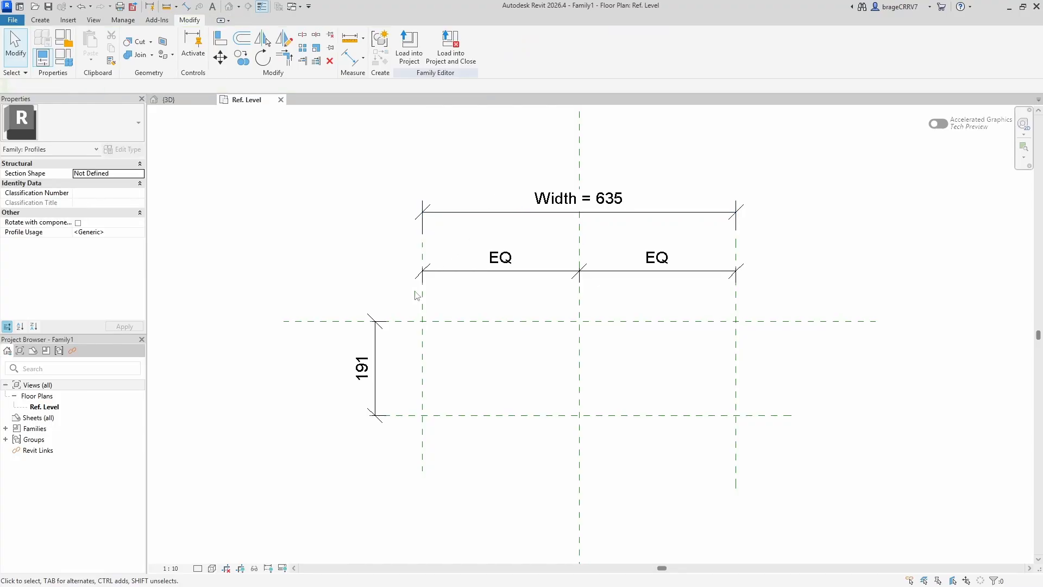
Label the vertical dimension between the horizontal planes with the Height parameter
{"action": "left_click", "coordinate": [375, 343]}
{"action": "left_click", "coordinate": [445, 45]}
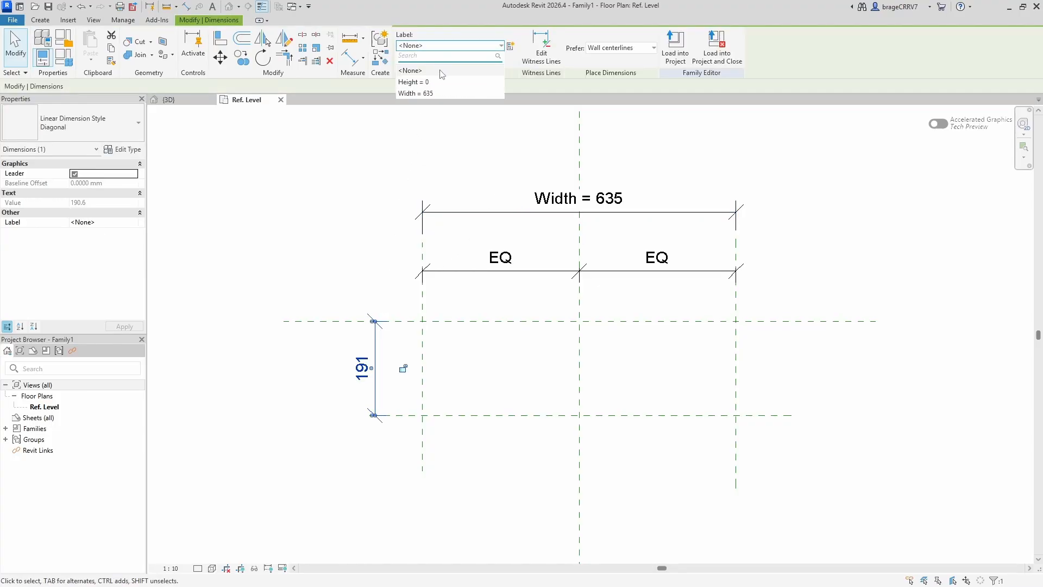
{"action": "left_click", "coordinate": [441, 82]}
{"action": "left_click", "coordinate": [363, 271]}
Set the Height parameter to 200 and the Width parameter to 500 in the family types and apply them
{"action": "scroll", "coordinate": [659, 248], "scroll_direction": "down", "scroll_amount": 2}
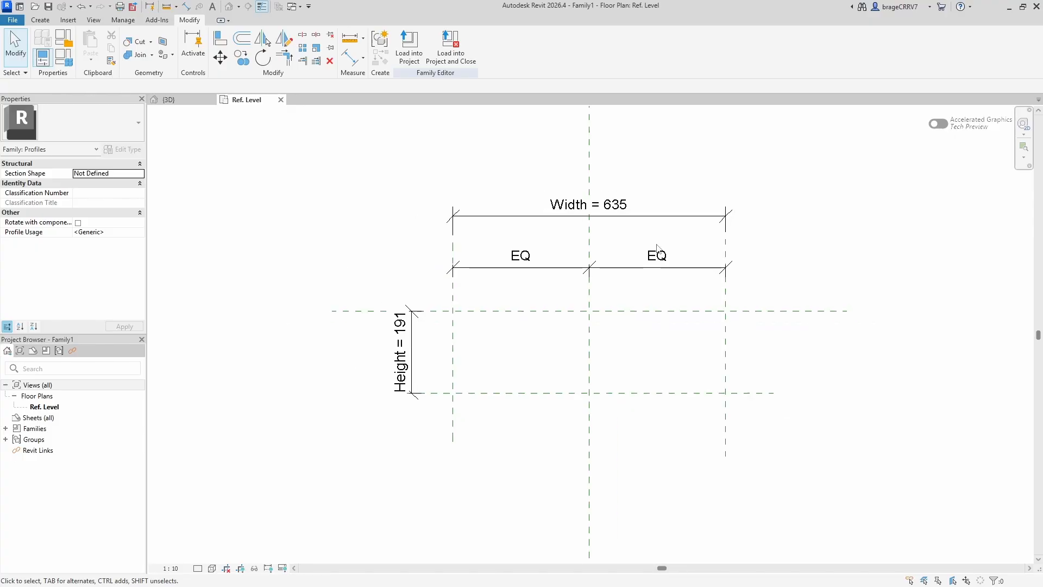
{"action": "middle_click_drag", "start_coordinate": [878, 298], "coordinate": [620, 303]}
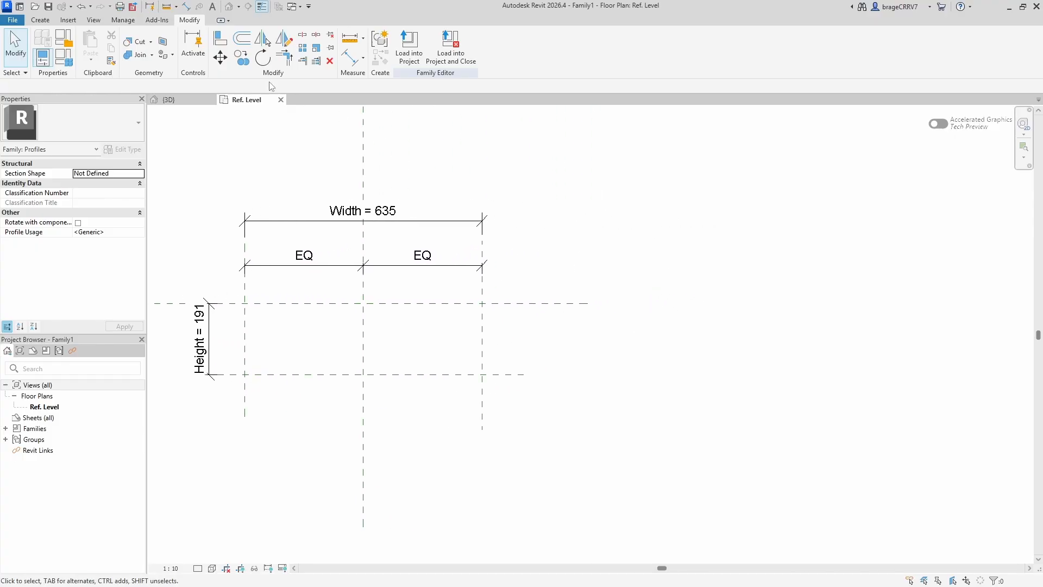
{"action": "left_click", "coordinate": [64, 57]}
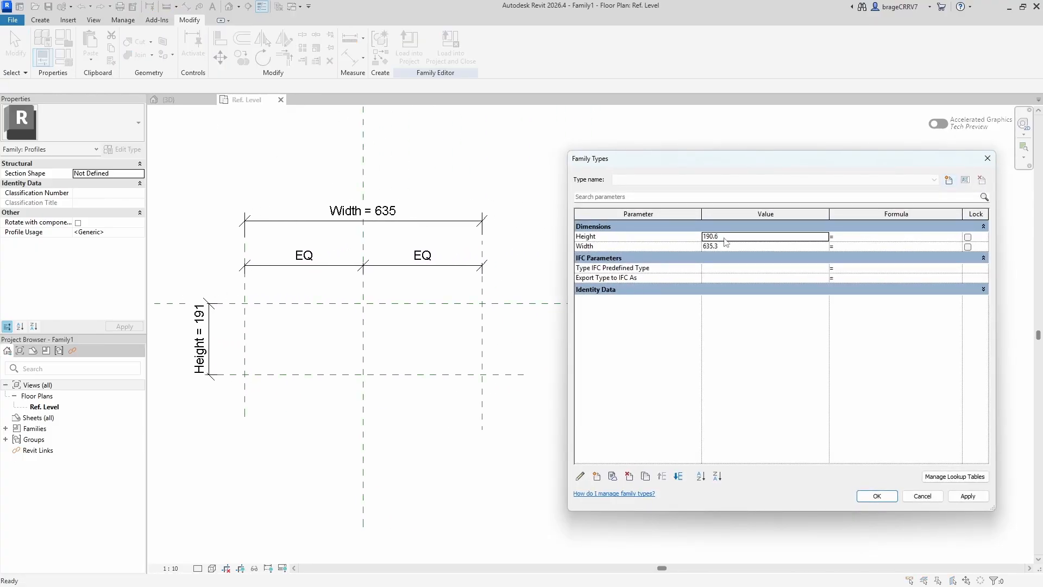
{"action": "left_click", "coordinate": [725, 238]}
{"action": "type", "text": "200"}
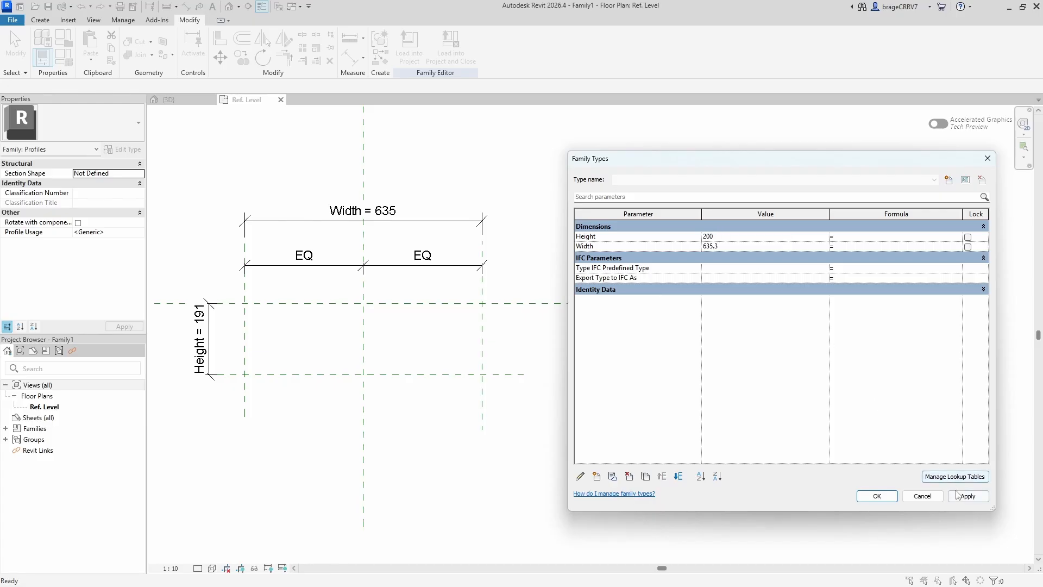
{"action": "left_click", "coordinate": [968, 495]}
{"action": "left_click", "coordinate": [722, 246]}
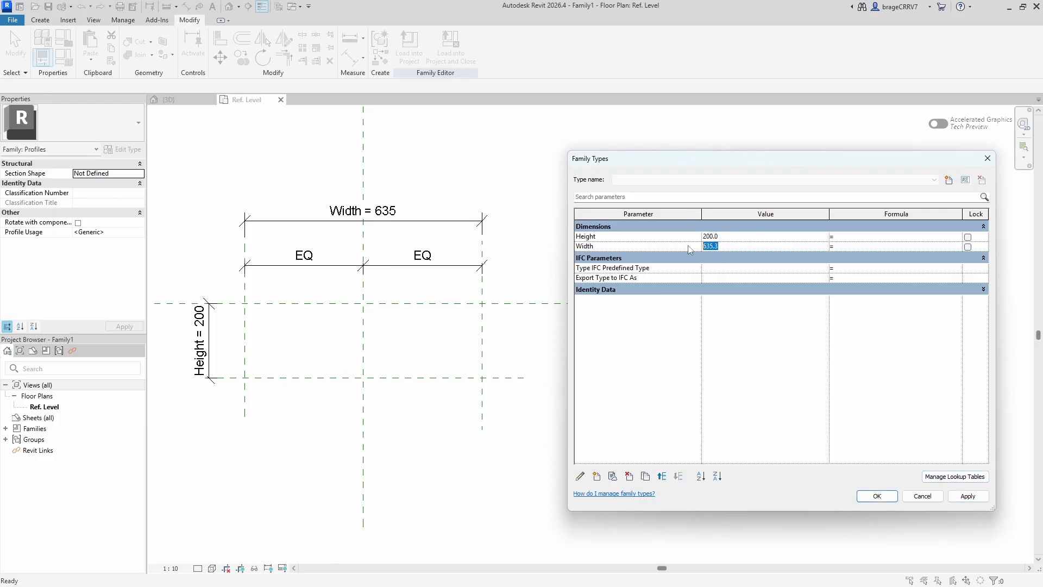
{"action": "type", "text": "500"}
{"action": "left_click", "coordinate": [968, 495]}
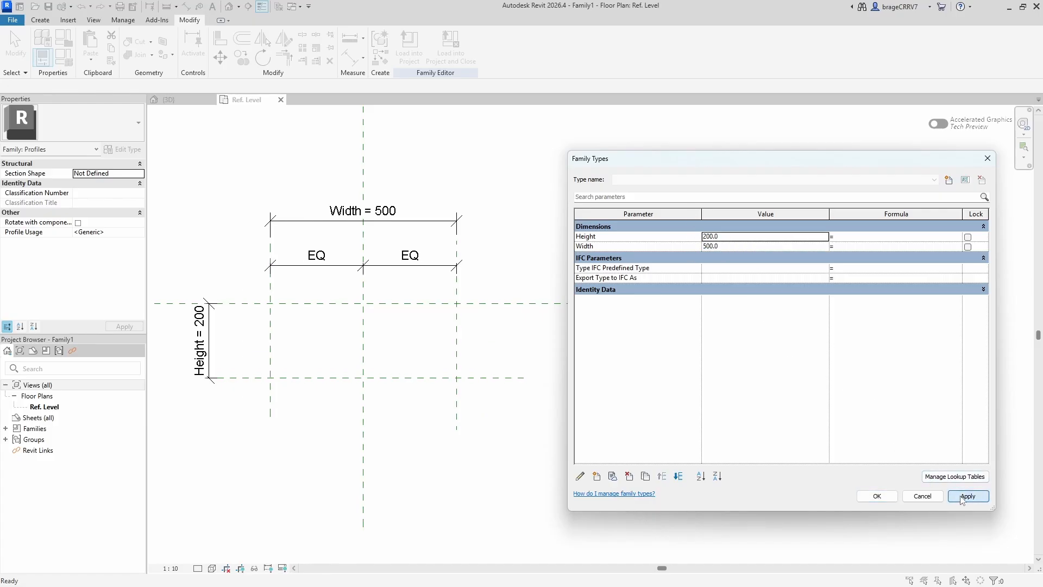
{"action": "left_click", "coordinate": [877, 495]}
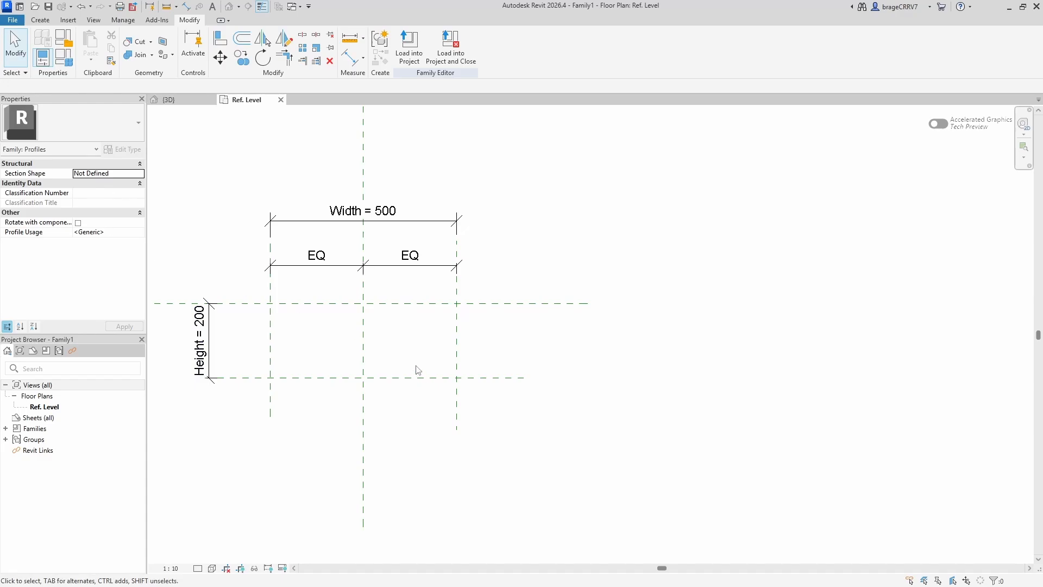
Draw a small rectangle of profile lines freehand inside the area enclosed by the Width and Height reference planes
{"action": "scroll", "coordinate": [503, 342], "scroll_direction": "up", "scroll_amount": 4}
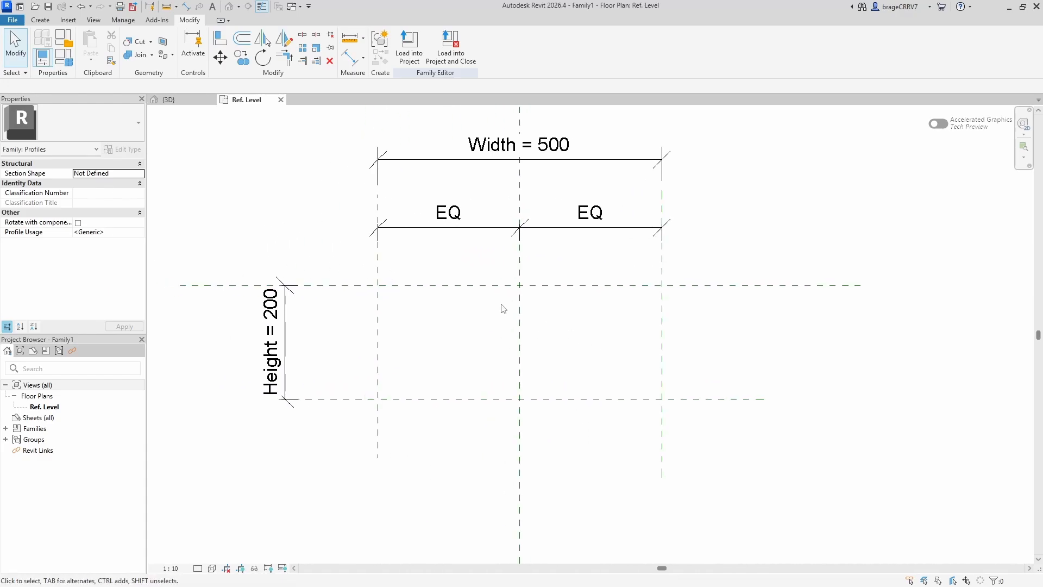
{"action": "left_click", "coordinate": [40, 20]}
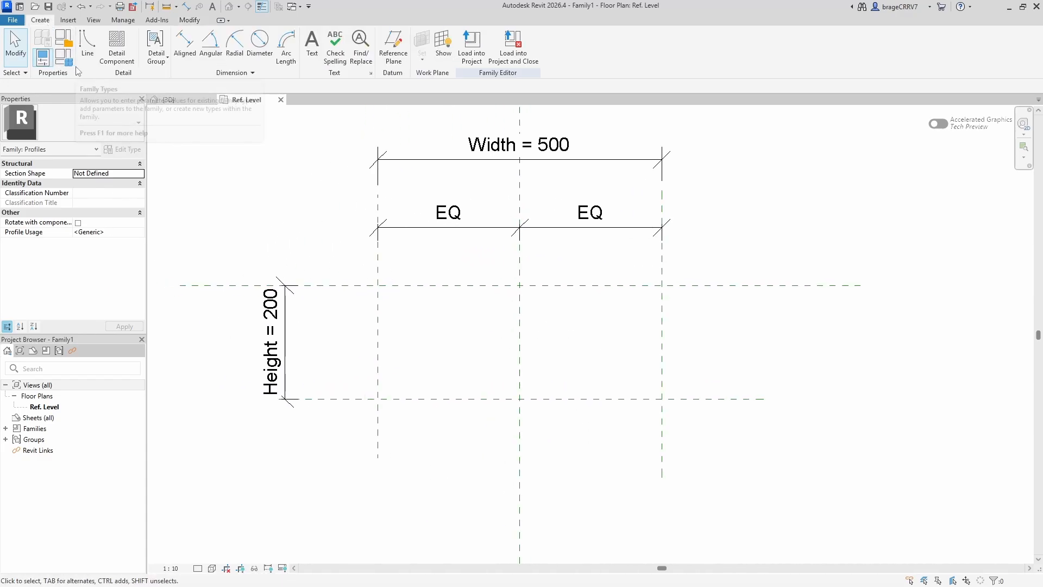
{"action": "left_click", "coordinate": [87, 43]}
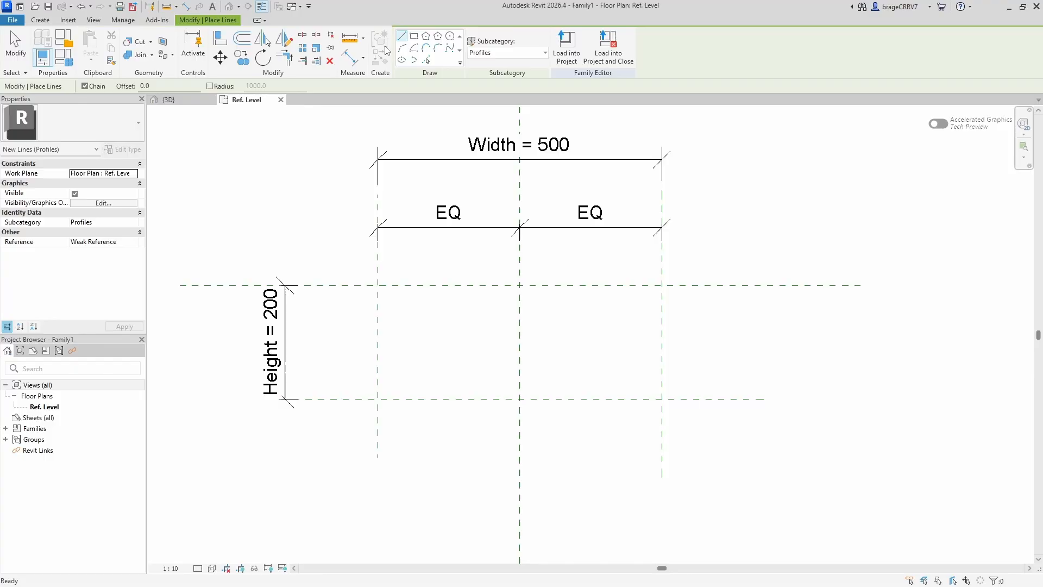
{"action": "left_click", "coordinate": [414, 36]}
{"action": "left_click", "coordinate": [481, 319]}
{"action": "left_click", "coordinate": [575, 378]}
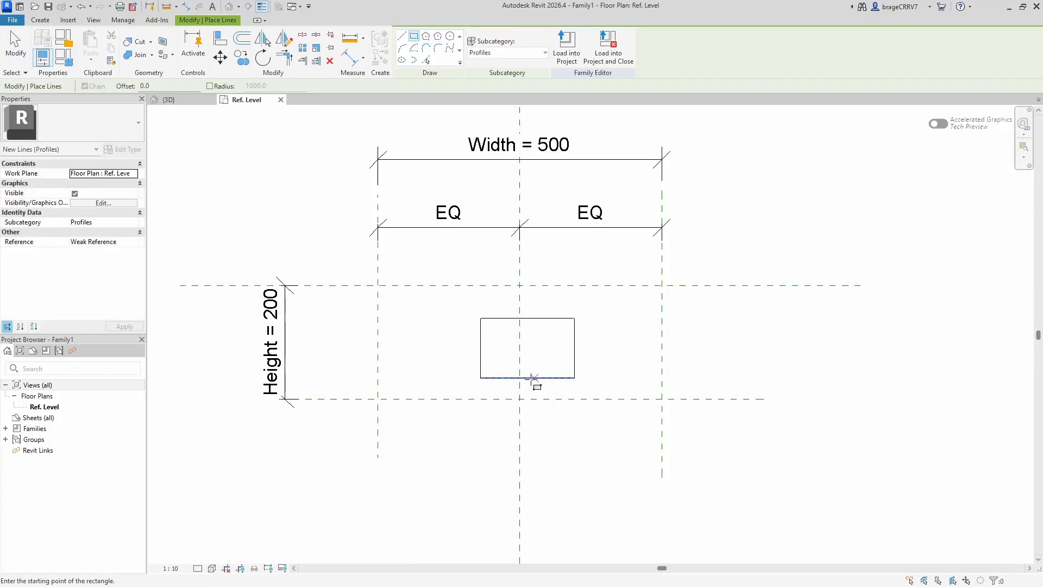
{"action": "key", "text": "Escape"}
{"action": "key", "text": "Escape"}
Align the rectangle's left and bottom edges to the left vertical and lower horizontal reference planes and lock them
{"action": "key", "text": "a"}
{"action": "key", "text": "l"}
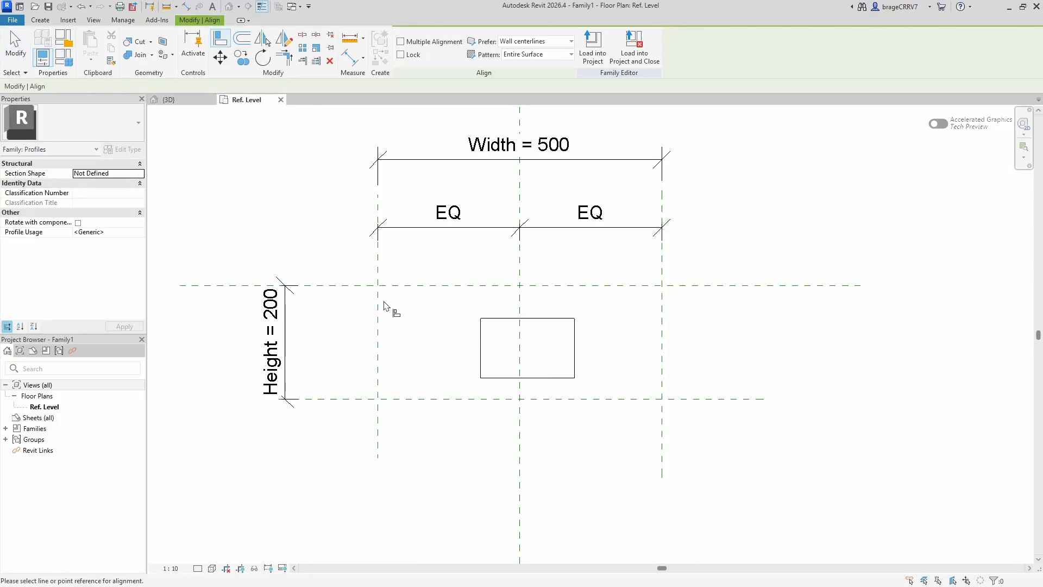
{"action": "left_click", "coordinate": [379, 326]}
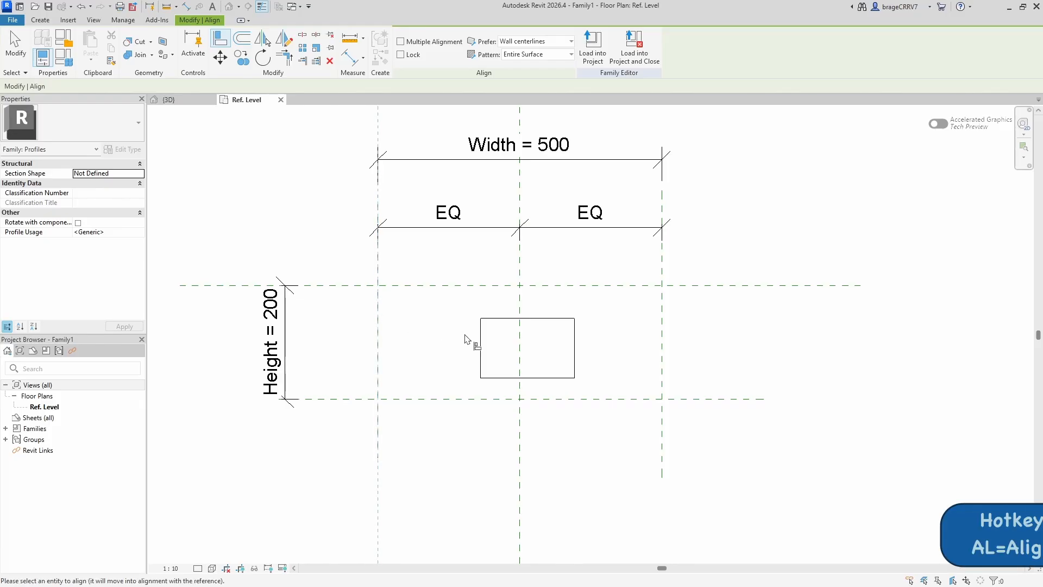
{"action": "left_click", "coordinate": [480, 345]}
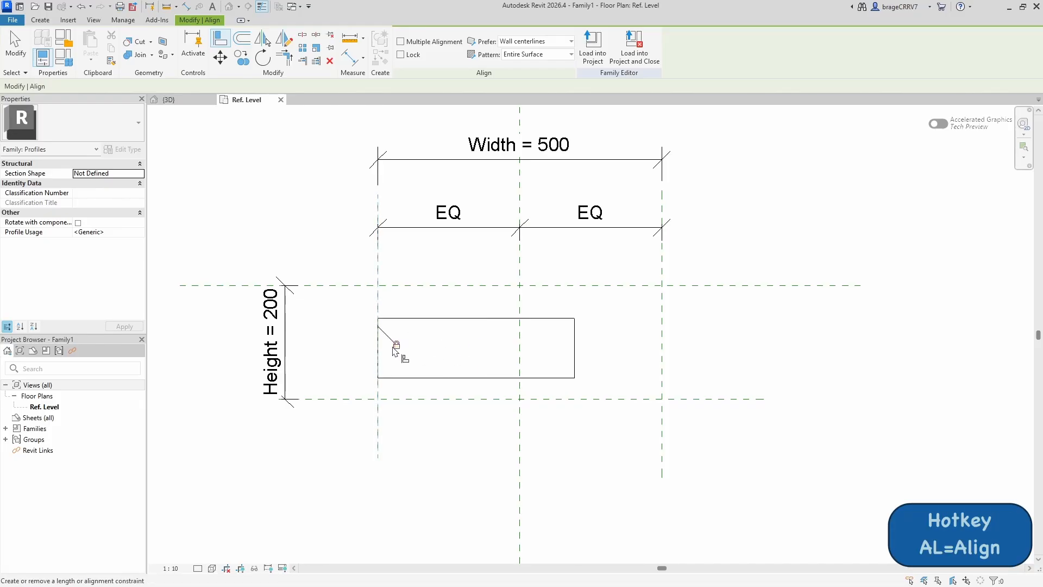
{"action": "left_click", "coordinate": [433, 399]}
{"action": "left_click", "coordinate": [435, 379]}
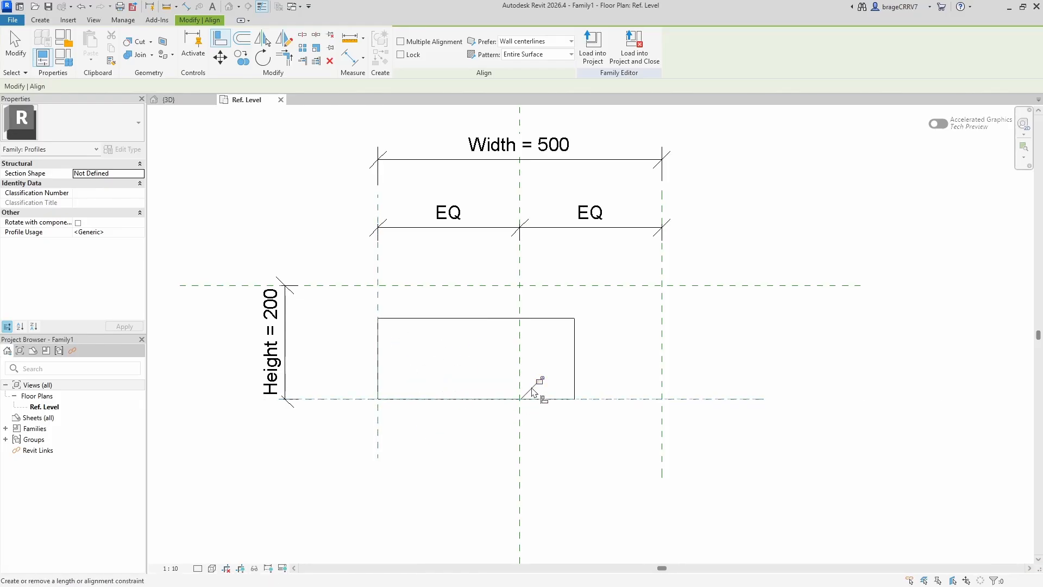
Align the rectangle's right and top edges to the right vertical and upper horizontal reference planes and lock them
{"action": "left_click", "coordinate": [663, 356]}
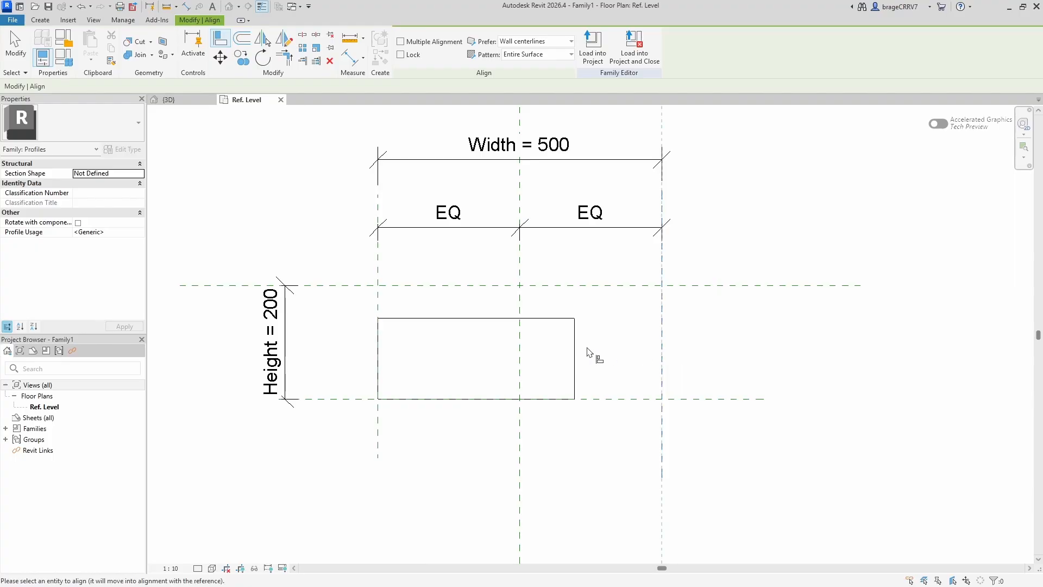
{"action": "left_click", "coordinate": [576, 354]}
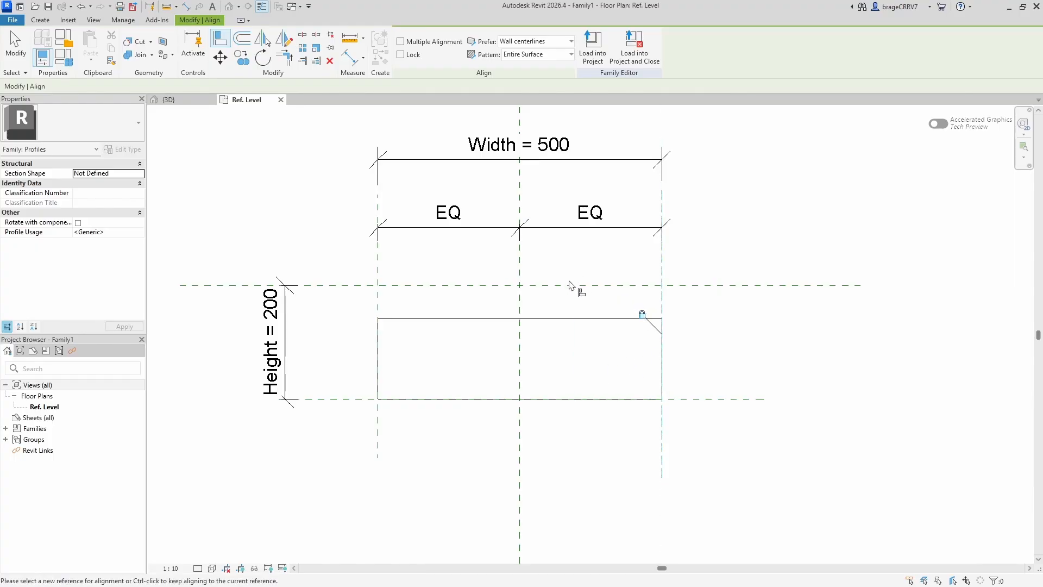
{"action": "left_click", "coordinate": [576, 286]}
{"action": "left_click", "coordinate": [600, 319]}
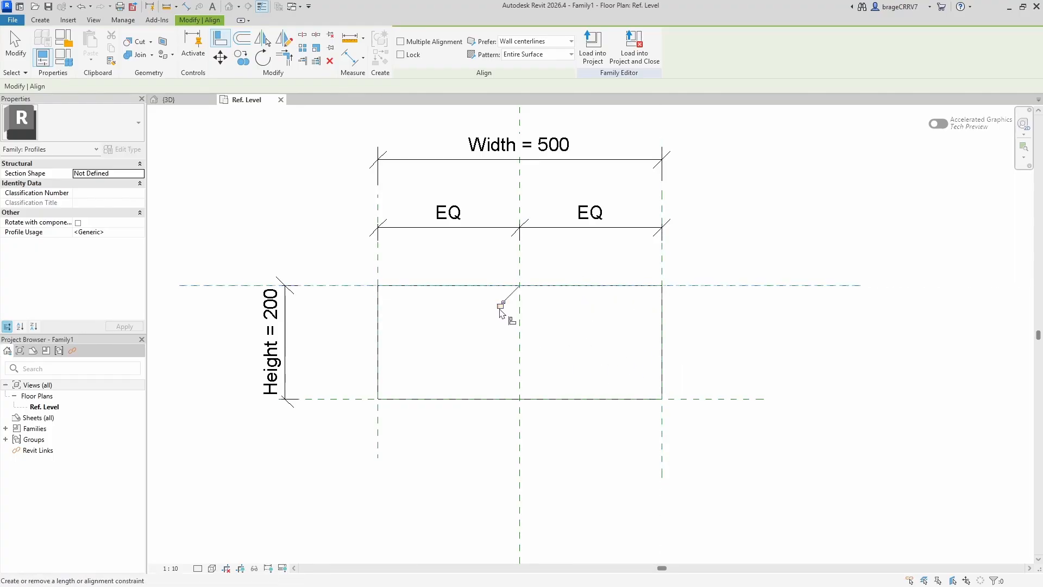
{"action": "left_click", "coordinate": [499, 305]}
{"action": "key", "text": "Escape"}
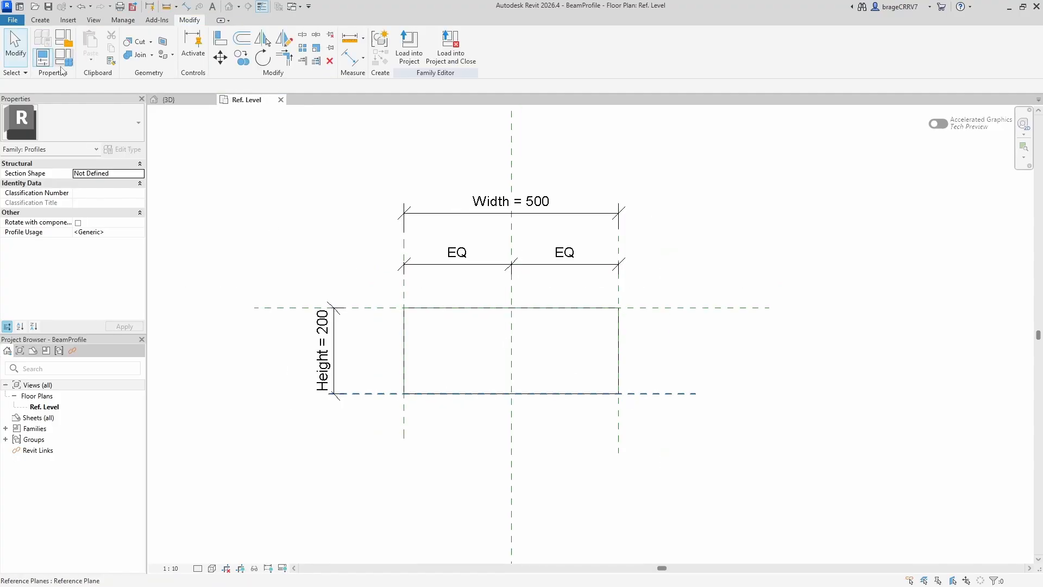
Create a new family type named BP1 for the profile
{"action": "key", "text": "f"}
{"action": "key", "text": "t"}
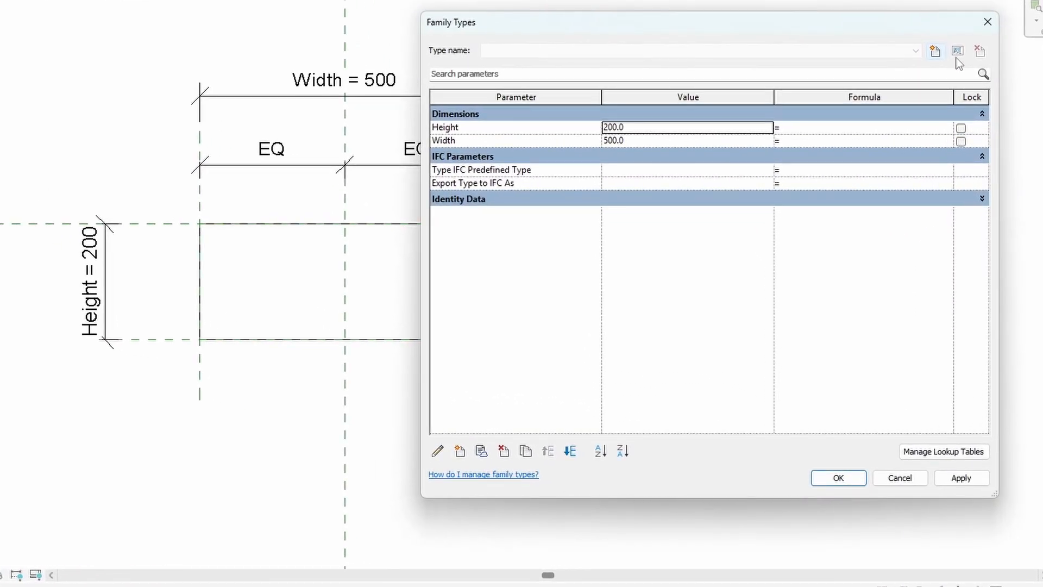
{"action": "left_click", "coordinate": [935, 51]}
{"action": "key", "text": "Caps_Lock"}
{"action": "type", "text": "B"}
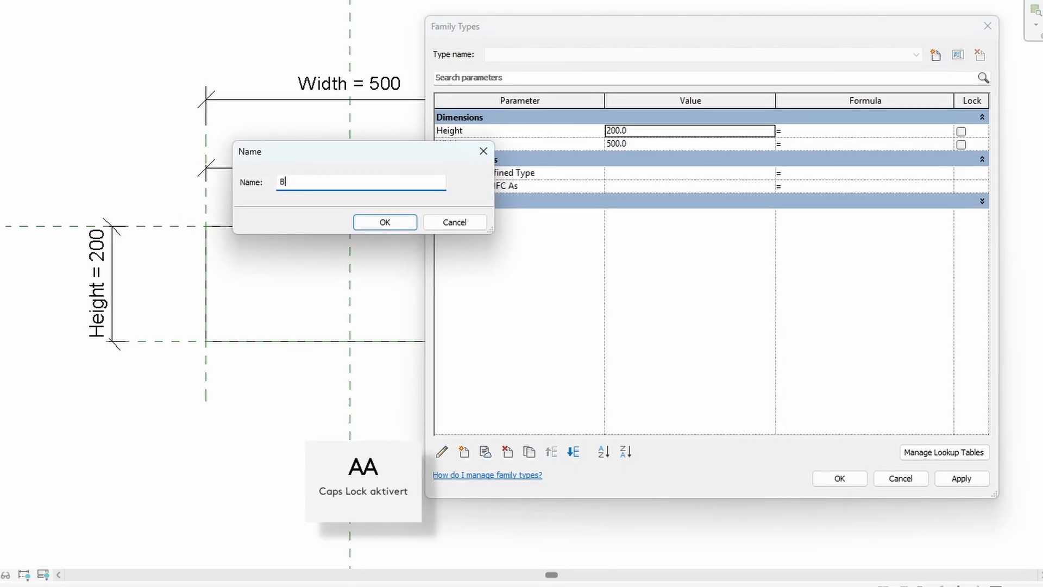
{"action": "type", "text": "P1"}
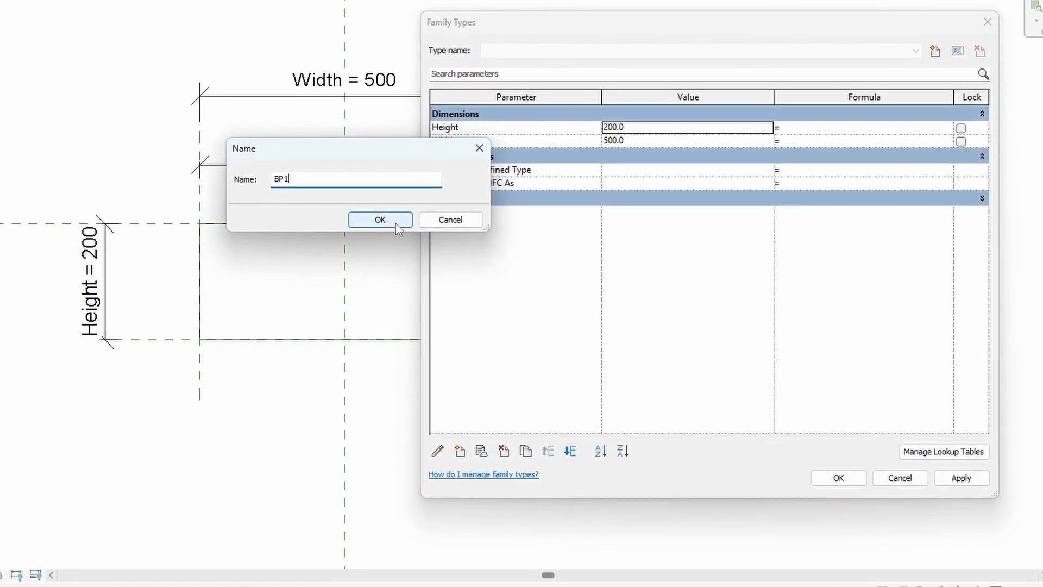
{"action": "left_click", "coordinate": [397, 224]}
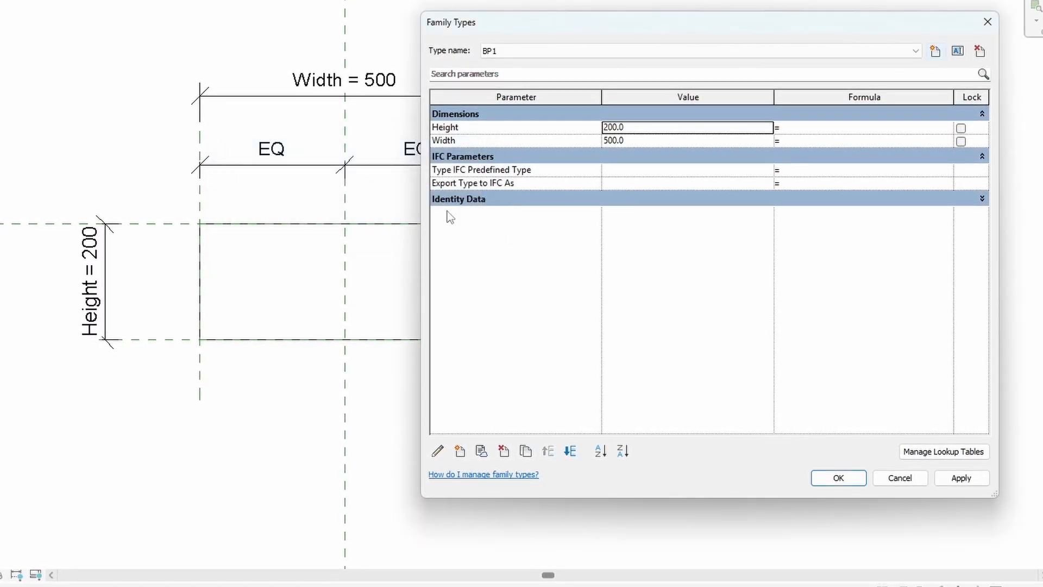
Create a second family type named BP2 and set its Height to 400 and Width to 700
{"action": "left_click", "coordinate": [936, 51]}
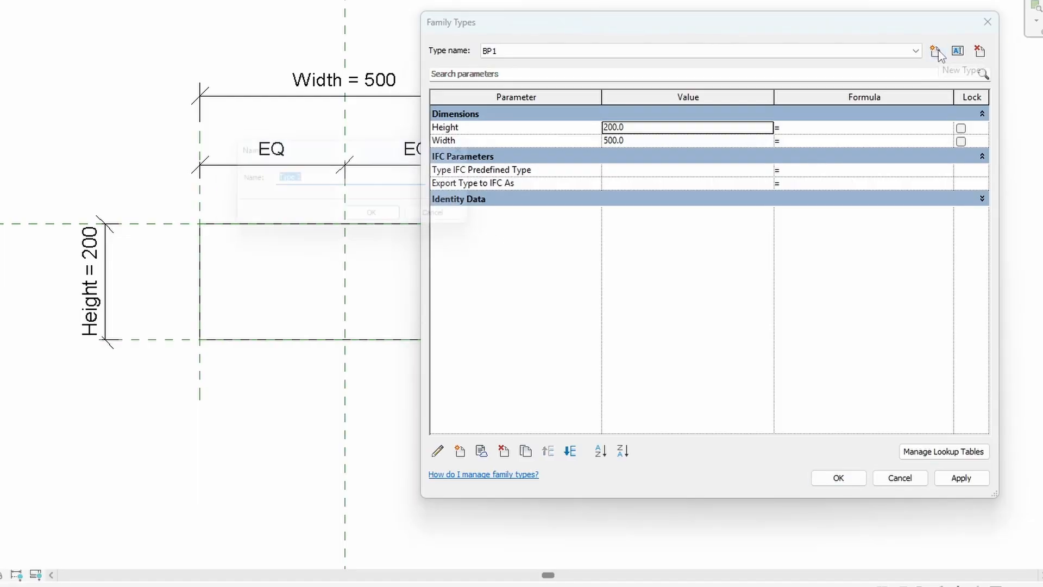
{"action": "key", "text": "Caps_Lock"}
{"action": "type", "text": "BP2"}
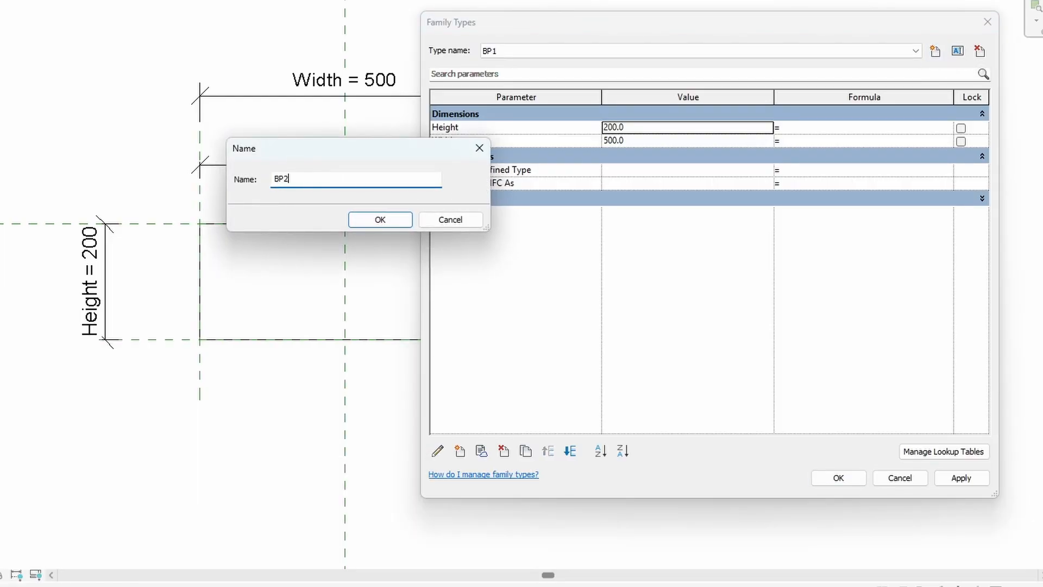
{"action": "left_click", "coordinate": [380, 220]}
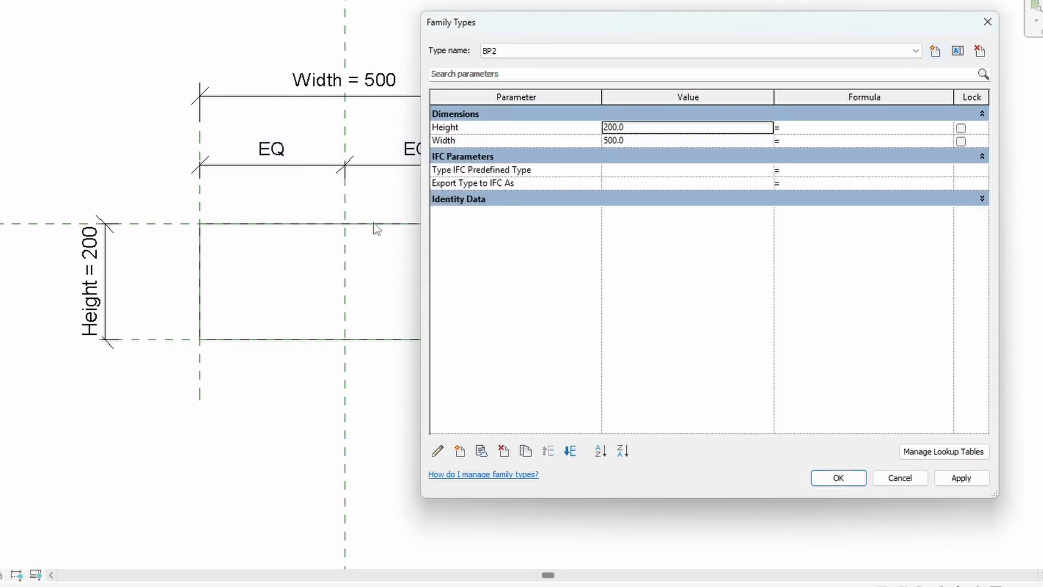
{"action": "left_click", "coordinate": [645, 129]}
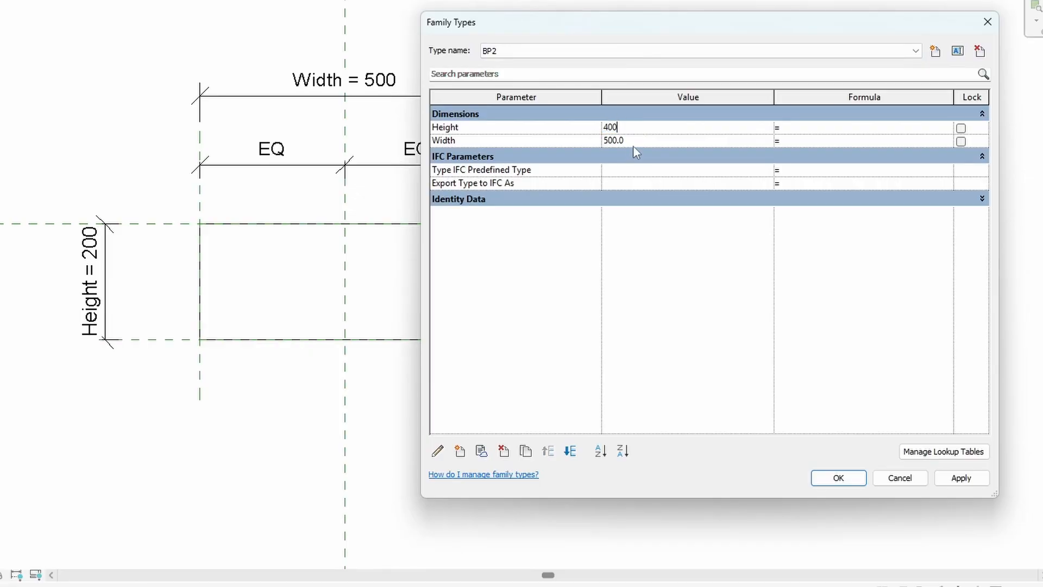
{"action": "type", "text": "400"}
{"action": "left_click", "coordinate": [636, 141]}
{"action": "type", "text": "700"}
{"action": "left_click", "coordinate": [961, 477]}
Make BP1 the current family type, apply it and close the family types
{"action": "left_click", "coordinate": [576, 52]}
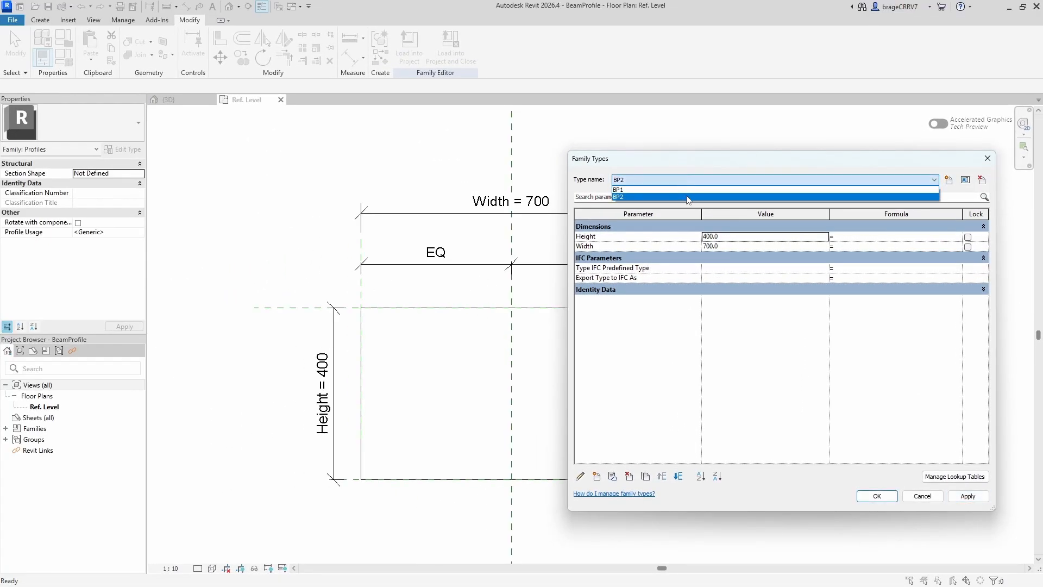
{"action": "left_click", "coordinate": [688, 190]}
{"action": "left_click", "coordinate": [968, 496]}
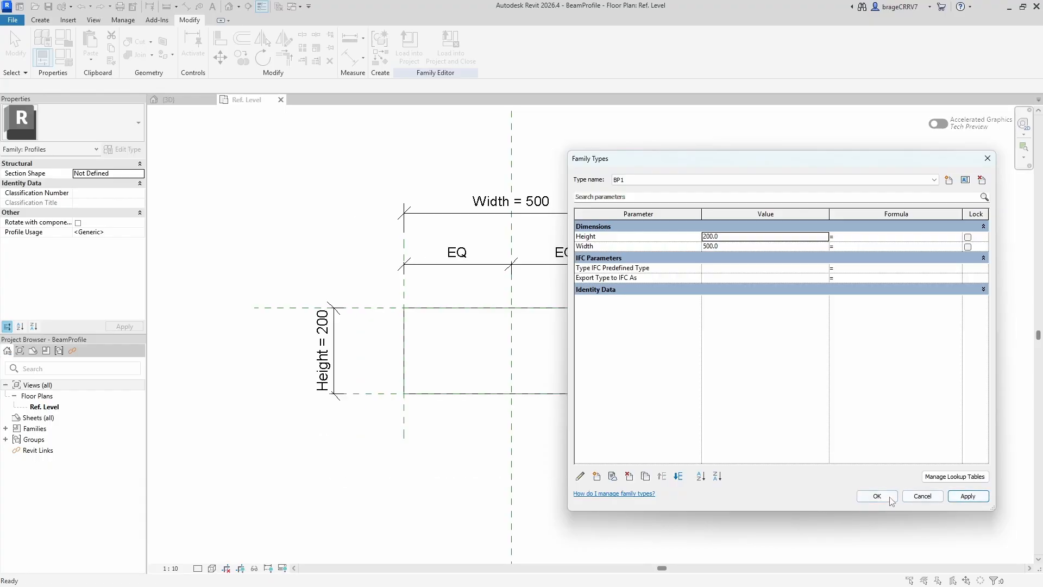
{"action": "left_click", "coordinate": [877, 496]}
Create a new family from the Metric Structural Framing - Beams and Braces template
{"action": "left_click", "coordinate": [13, 20]}
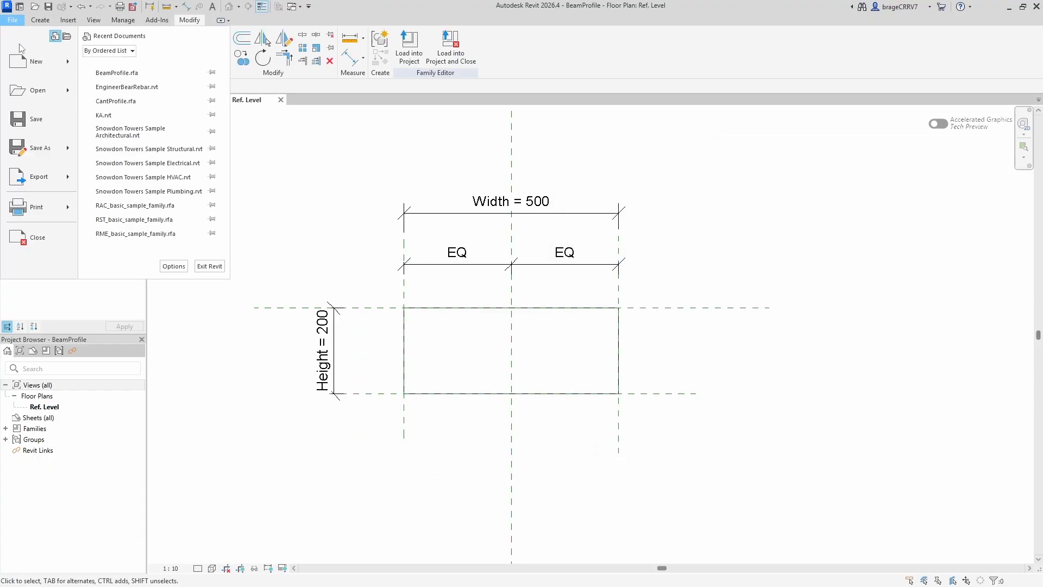
{"action": "mouse_move", "coordinate": [27, 67]}
{"action": "left_click", "coordinate": [112, 91]}
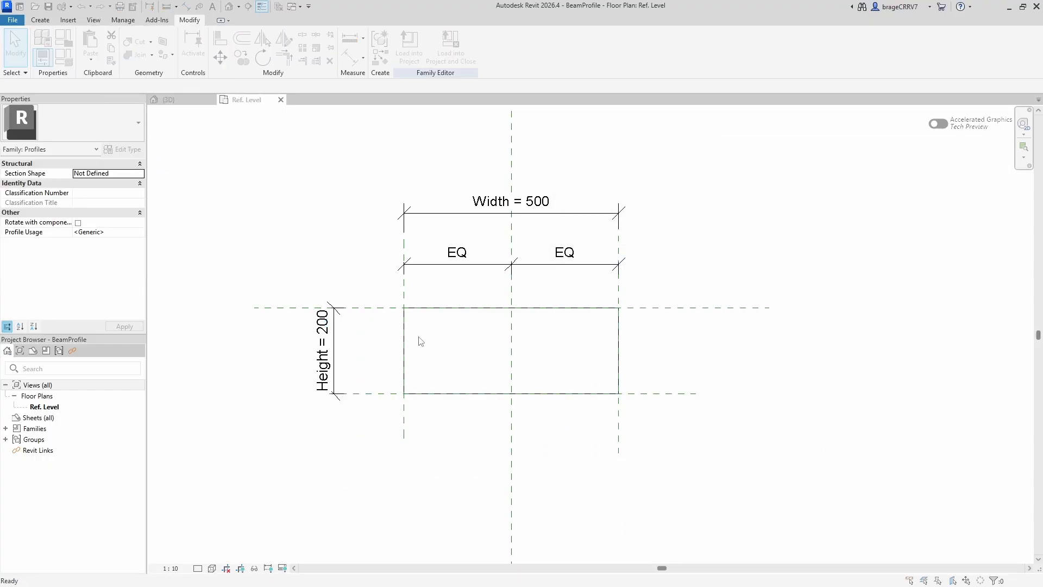
{"action": "scroll", "coordinate": [330, 318], "scroll_direction": "down", "scroll_amount": 10}
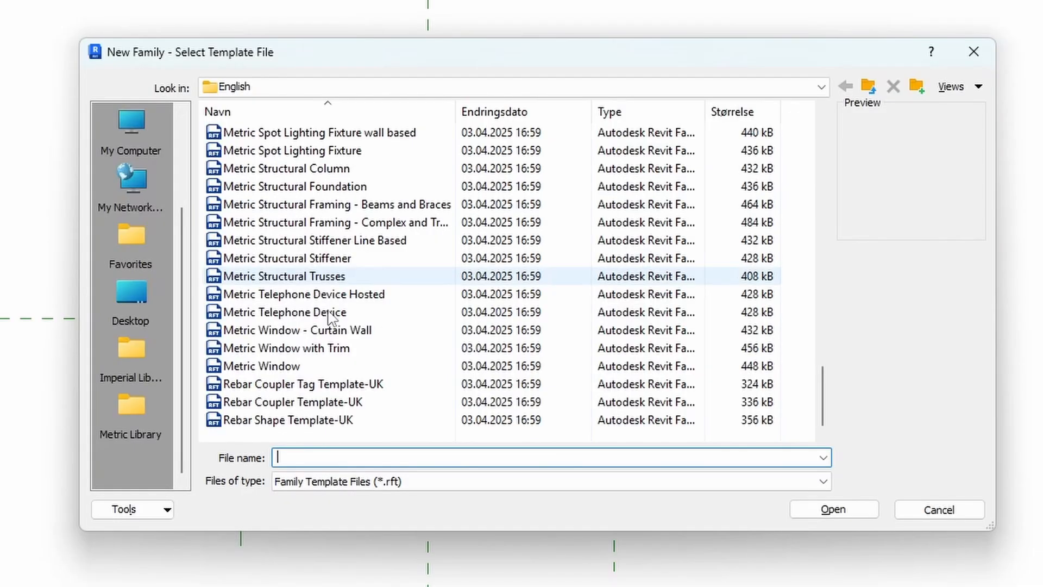
{"action": "left_click", "coordinate": [348, 209]}
{"action": "left_click", "coordinate": [833, 510]}
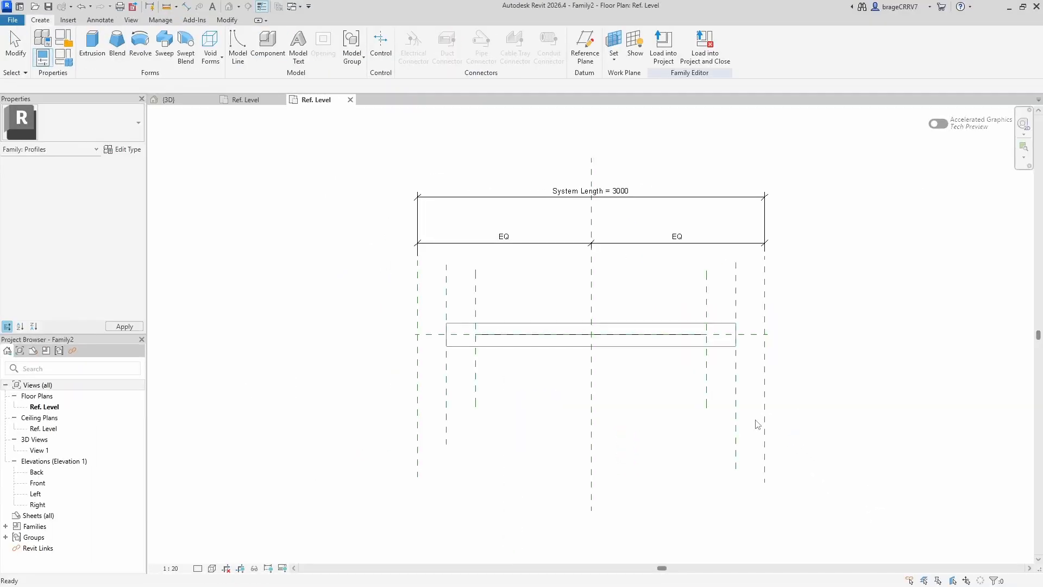
Load the BeamProfile family into the open structural framing family Family2
{"action": "left_click", "coordinate": [247, 101]}
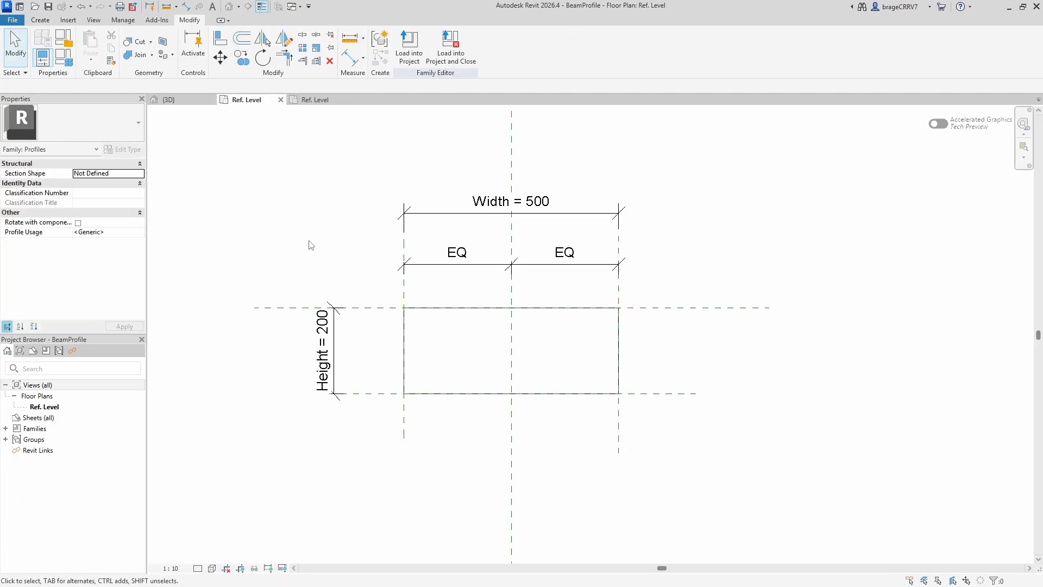
{"action": "left_click", "coordinate": [409, 57]}
{"action": "left_click", "coordinate": [451, 249]}
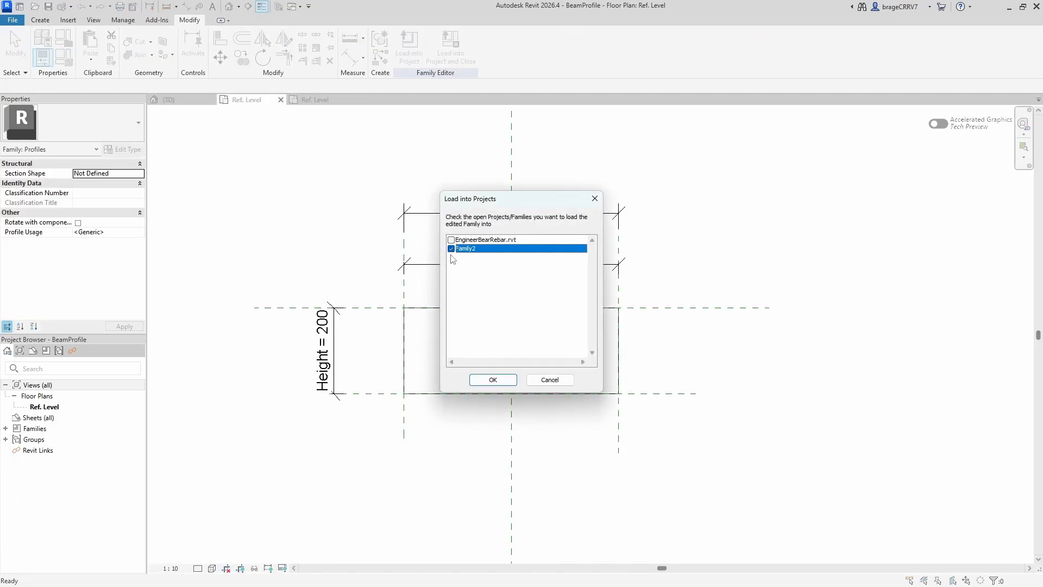
{"action": "left_click", "coordinate": [493, 379]}
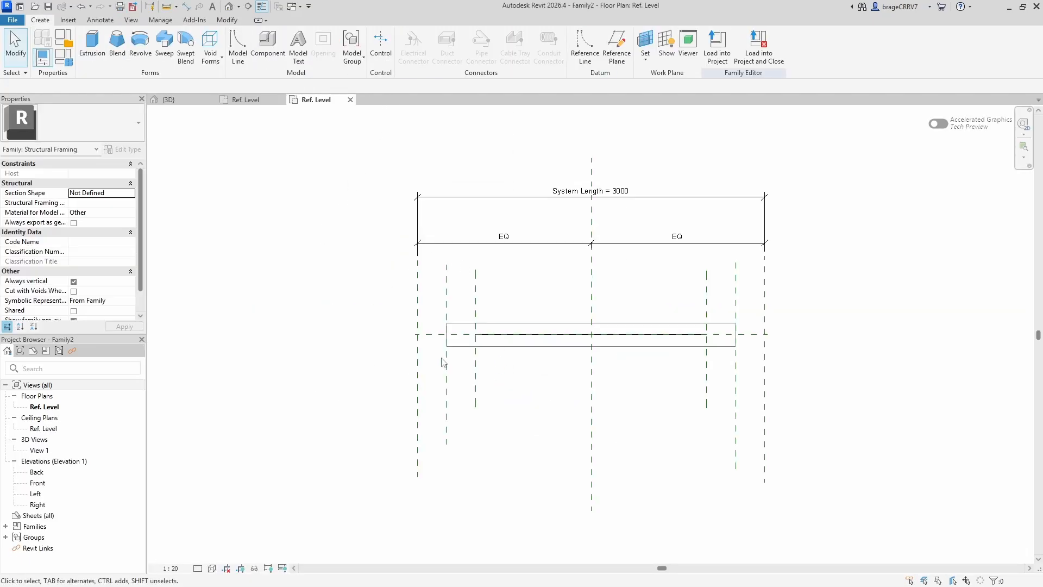
Check the loaded profile families in the project browser for the BeamProfile types
{"action": "double_click", "coordinate": [32, 527]}
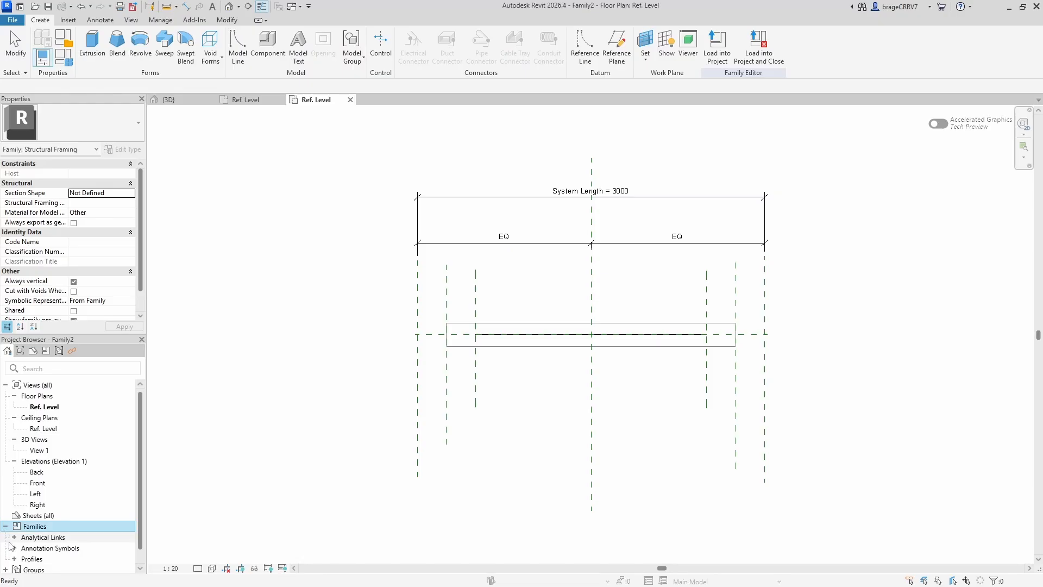
{"action": "double_click", "coordinate": [15, 558]}
{"action": "double_click", "coordinate": [36, 547]}
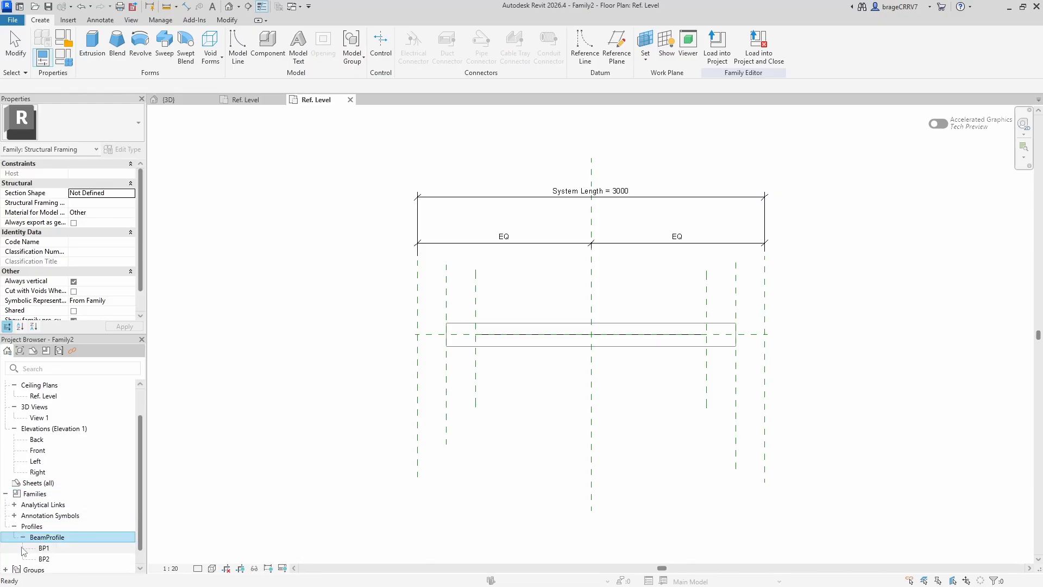
{"action": "left_click", "coordinate": [501, 348]}
{"action": "key", "text": "Escape"}
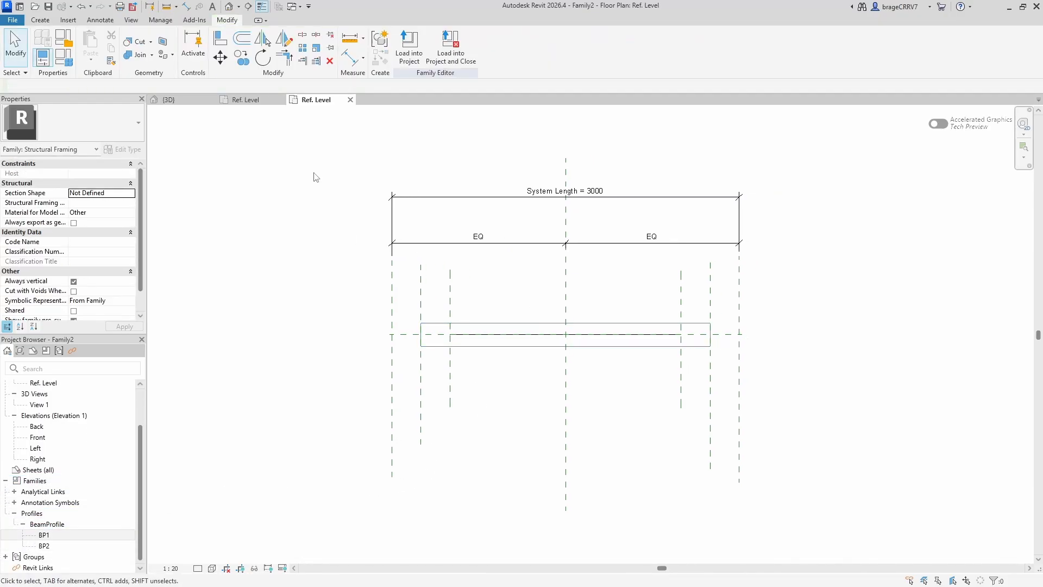
Close the BeamProfile family view and return to the structural framing family's Ref. Level plan
{"action": "left_click", "coordinate": [197, 101]}
{"action": "left_click", "coordinate": [248, 101]}
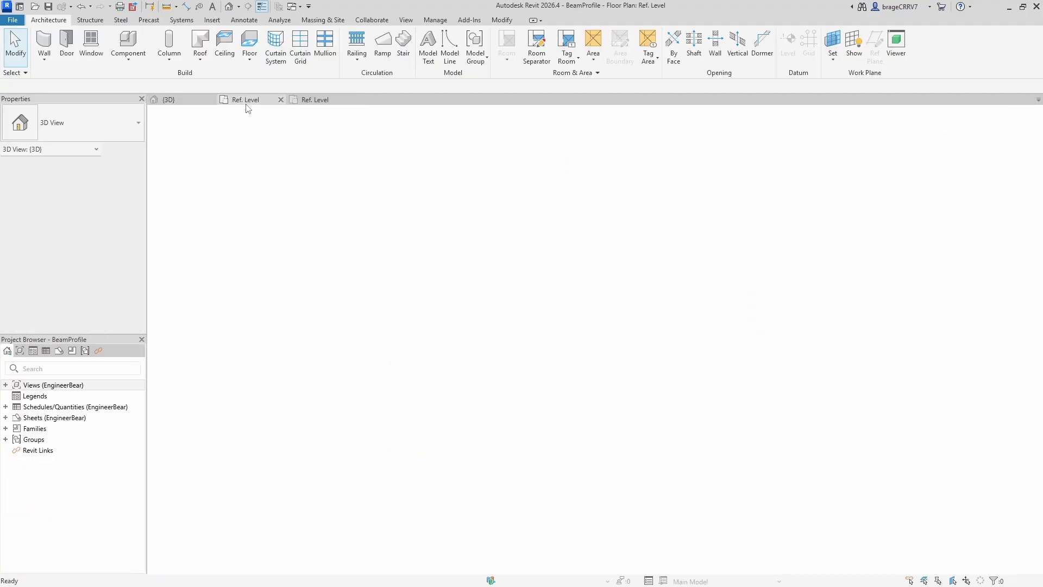
{"action": "left_click", "coordinate": [281, 100]}
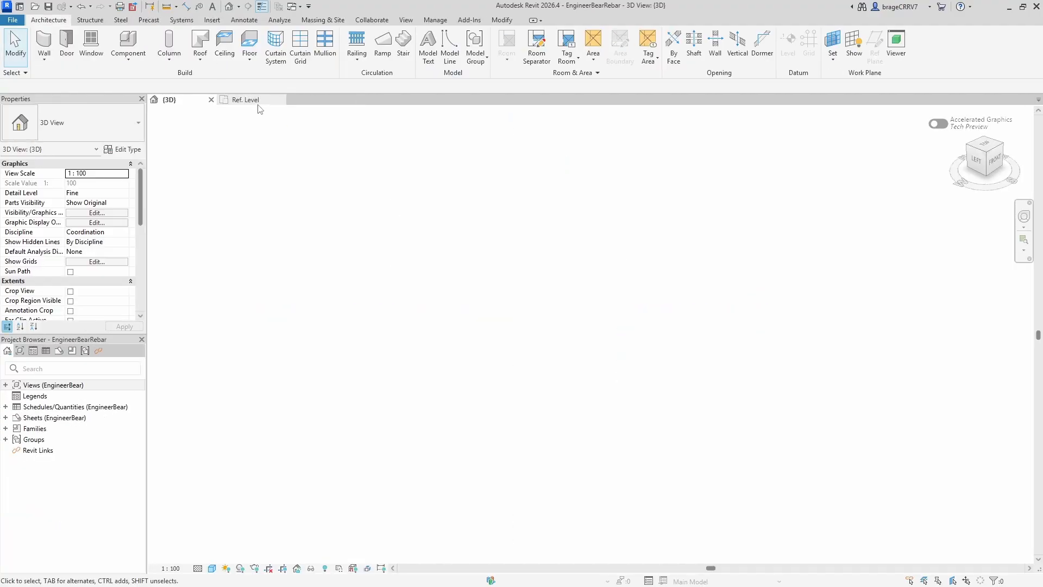
{"action": "left_click", "coordinate": [254, 102]}
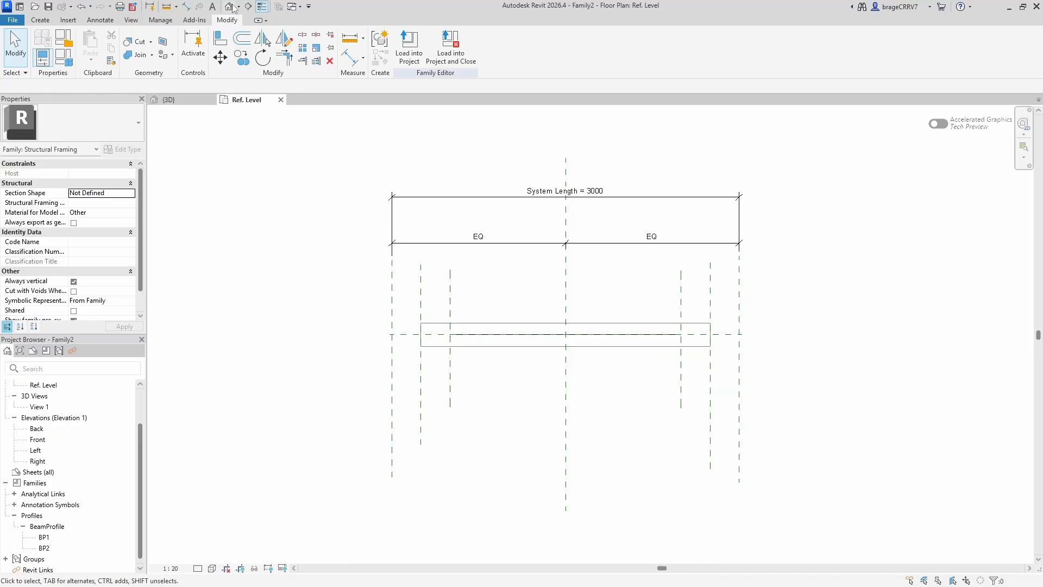
Open the default 3D view of the framing family and tile all open views
{"action": "left_click", "coordinate": [229, 6]}
{"action": "key", "text": "w"}
{"action": "key", "text": "t"}
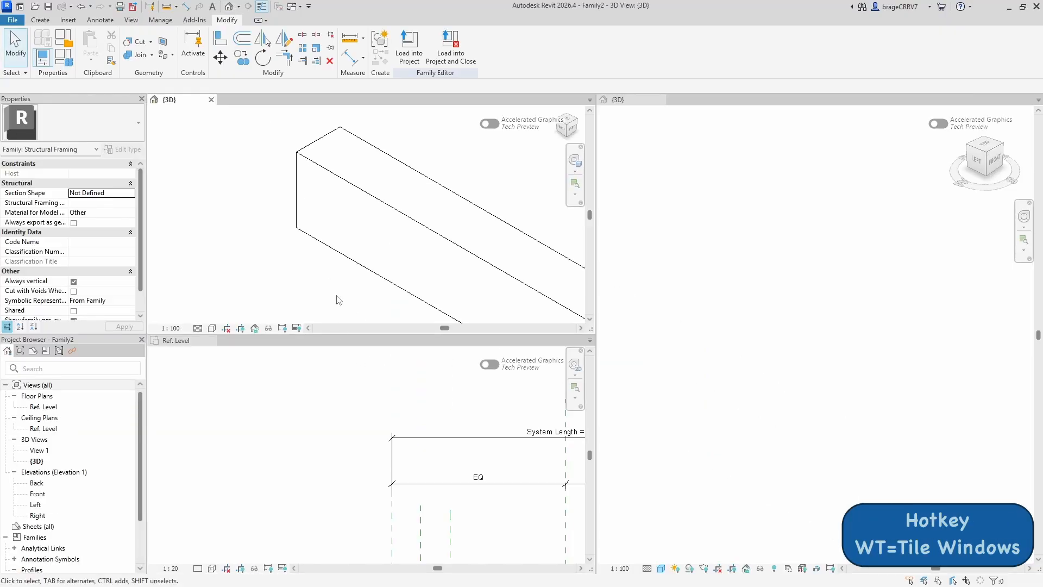
Delete the template's default beam extrusion from the framing family
{"action": "scroll", "coordinate": [339, 300], "scroll_direction": "down", "scroll_amount": 5}
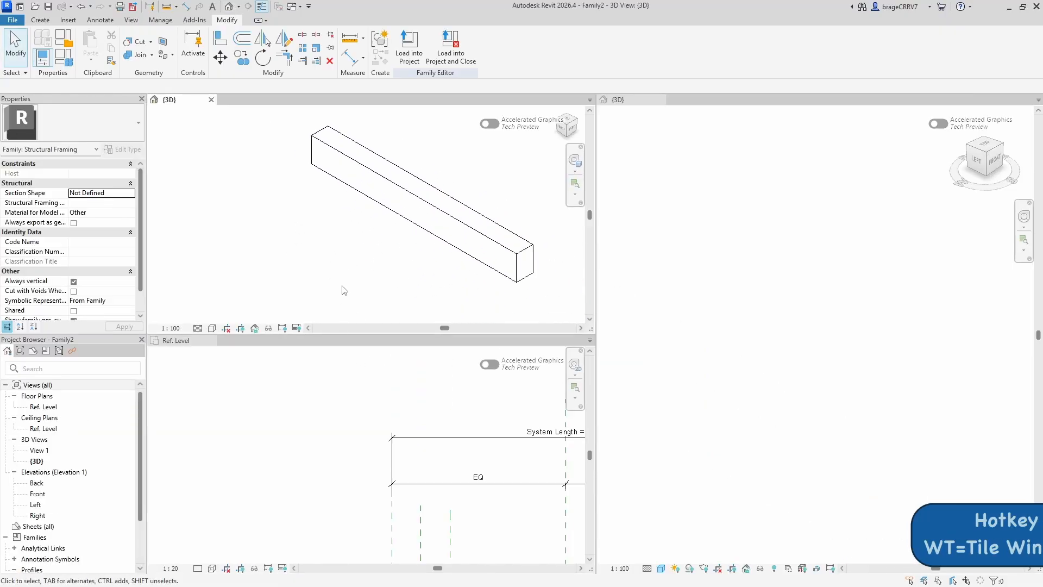
{"action": "scroll", "coordinate": [270, 450], "scroll_direction": "down", "scroll_amount": 5}
{"action": "left_click", "coordinate": [733, 179]}
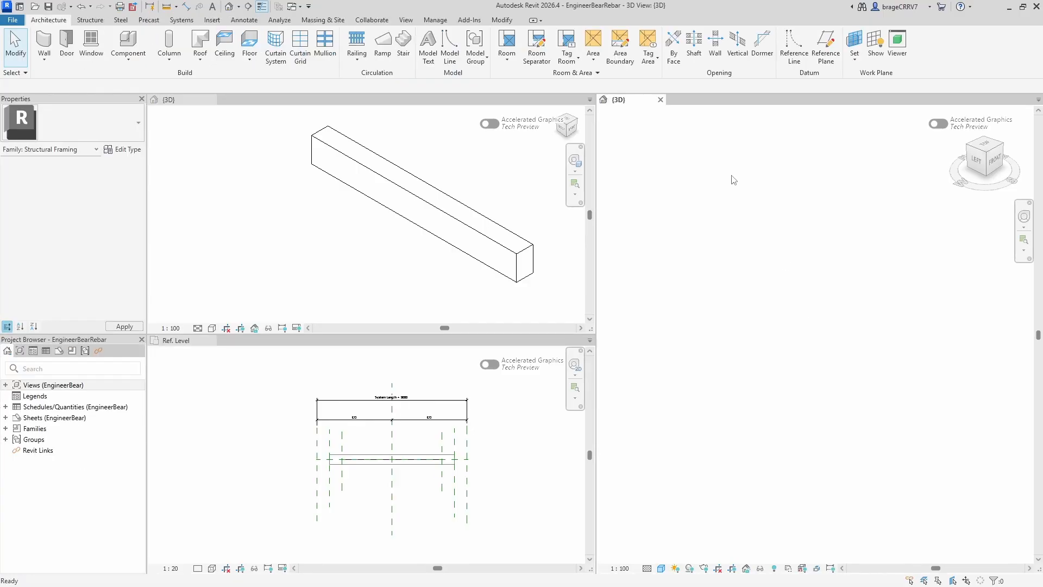
{"action": "left_click", "coordinate": [421, 253]}
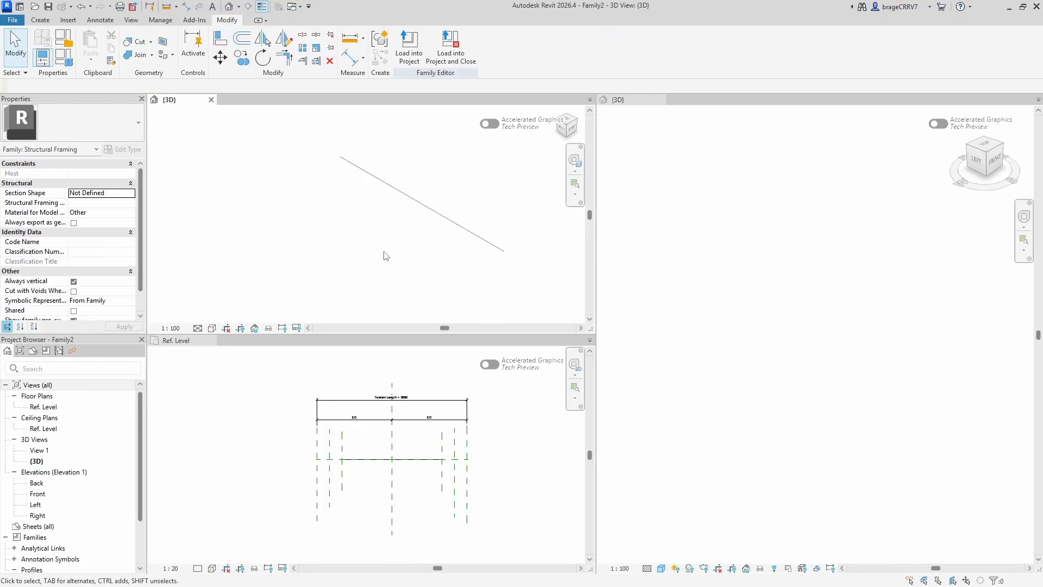
Inspect the visibility settings of the stick symbol line, including its detail levels, and close them without changes
{"action": "left_click", "coordinate": [422, 210]}
{"action": "left_click", "coordinate": [397, 228]}
{"action": "left_click", "coordinate": [422, 211]}
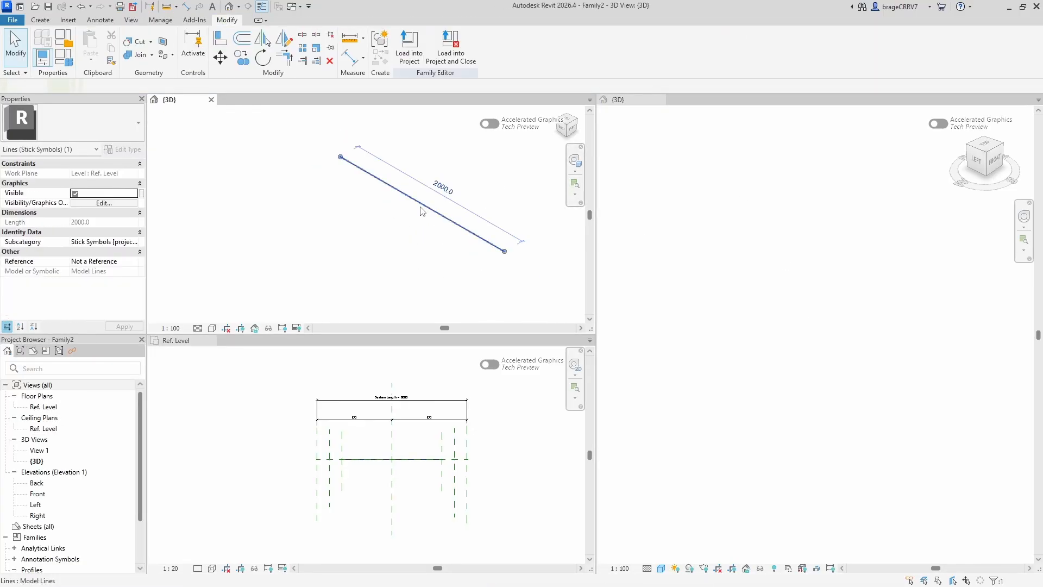
{"action": "left_click", "coordinate": [114, 203]}
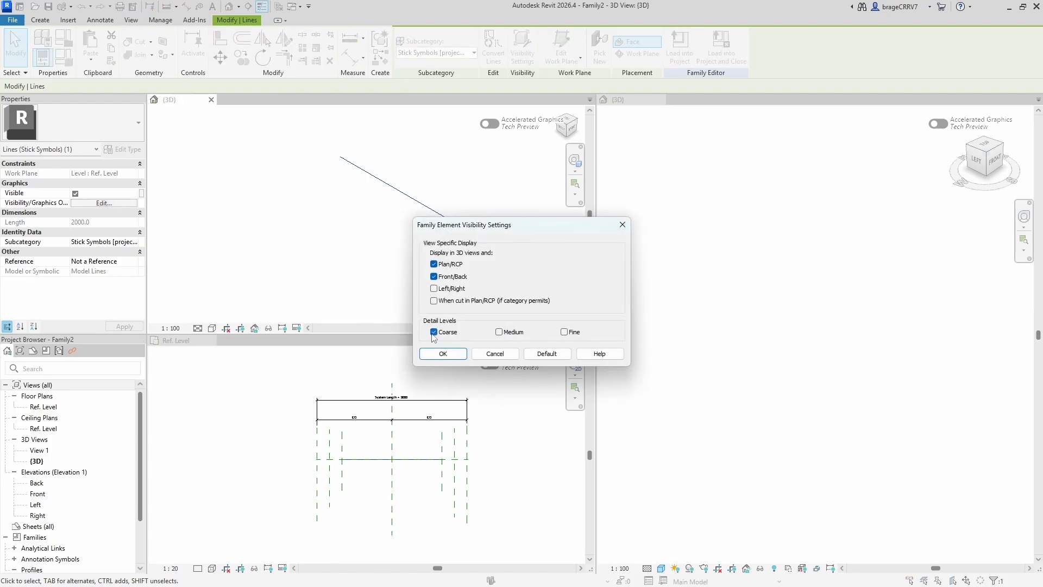
{"action": "left_click", "coordinate": [623, 224]}
{"action": "left_click", "coordinate": [342, 247]}
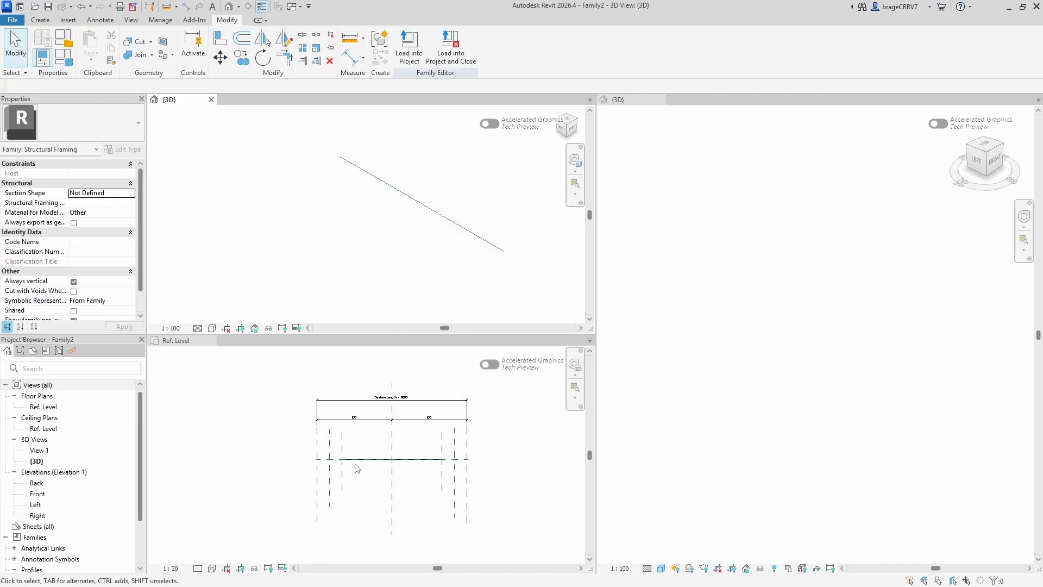
Switch the tiled windows back to tabbed views with the Ref. Level plan active and framed
{"action": "left_click", "coordinate": [370, 473]}
{"action": "key", "text": "t"}
{"action": "key", "text": "b"}
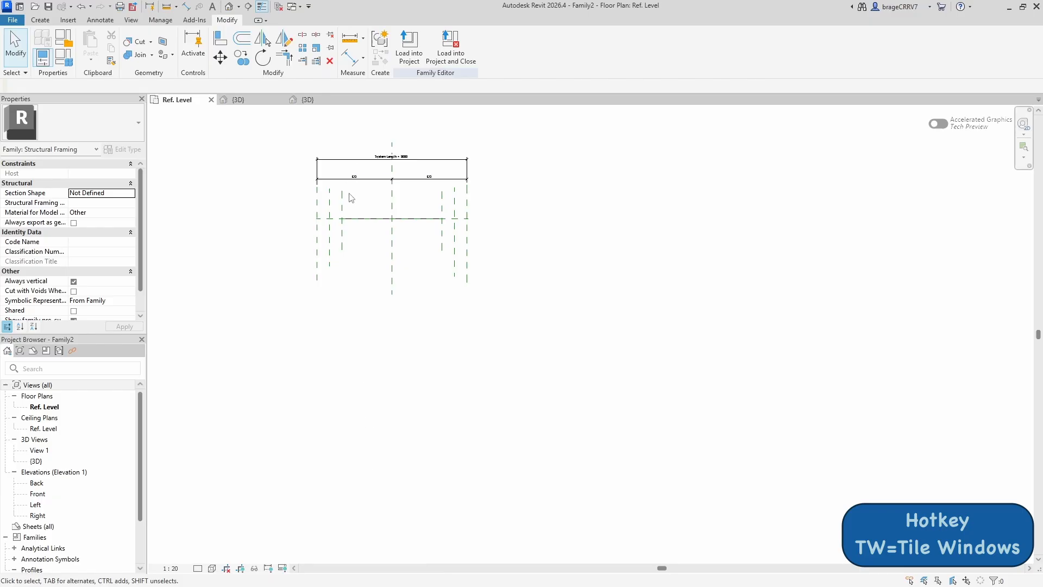
{"action": "scroll", "coordinate": [354, 210], "scroll_direction": "up", "scroll_amount": 10}
{"action": "scroll", "coordinate": [419, 238], "scroll_direction": "down", "scroll_amount": 1}
{"action": "scroll", "coordinate": [419, 252], "scroll_direction": "down", "scroll_amount": 1}
{"action": "mouse_move", "coordinate": [424, 227]}
{"action": "middle_mouse_down"}
{"action": "mouse_move", "coordinate": [392, 310]}
{"action": "mouse_move", "coordinate": [415, 301]}
{"action": "middle_mouse_up"}
{"action": "scroll", "coordinate": [392, 309], "scroll_direction": "down", "scroll_amount": 1}
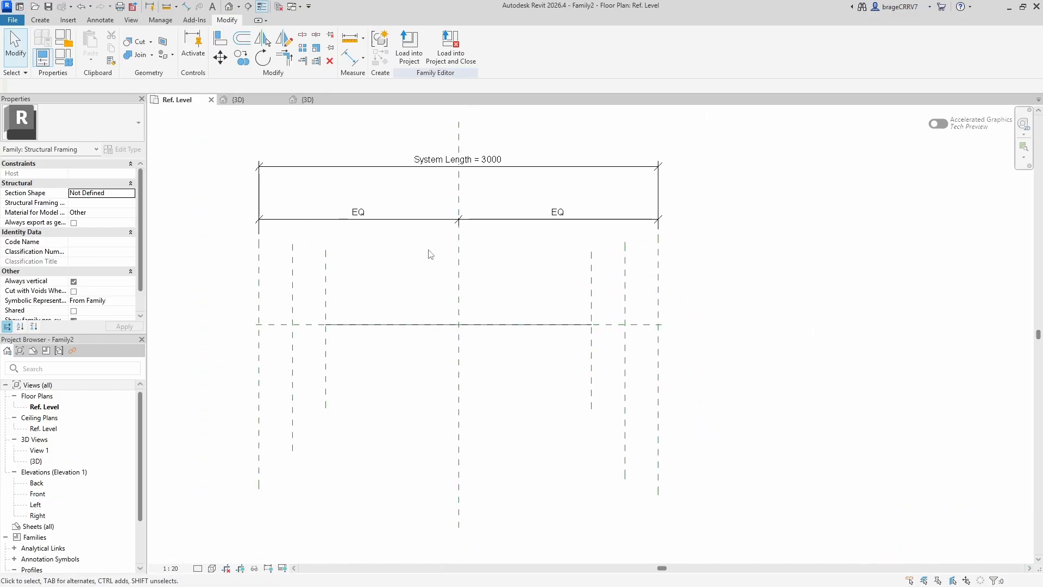
Add an instance length parameter named Height 1 under Dimensions in the family types
{"action": "left_click", "coordinate": [63, 56]}
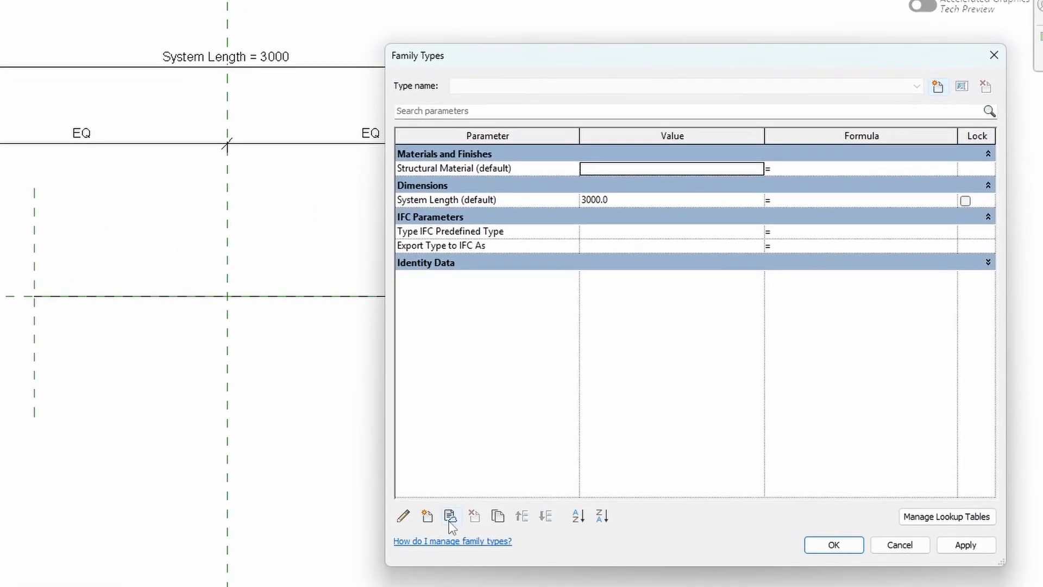
{"action": "left_click", "coordinate": [426, 519]}
{"action": "type", "text": "H"}
{"action": "key", "text": "Caps_Lock"}
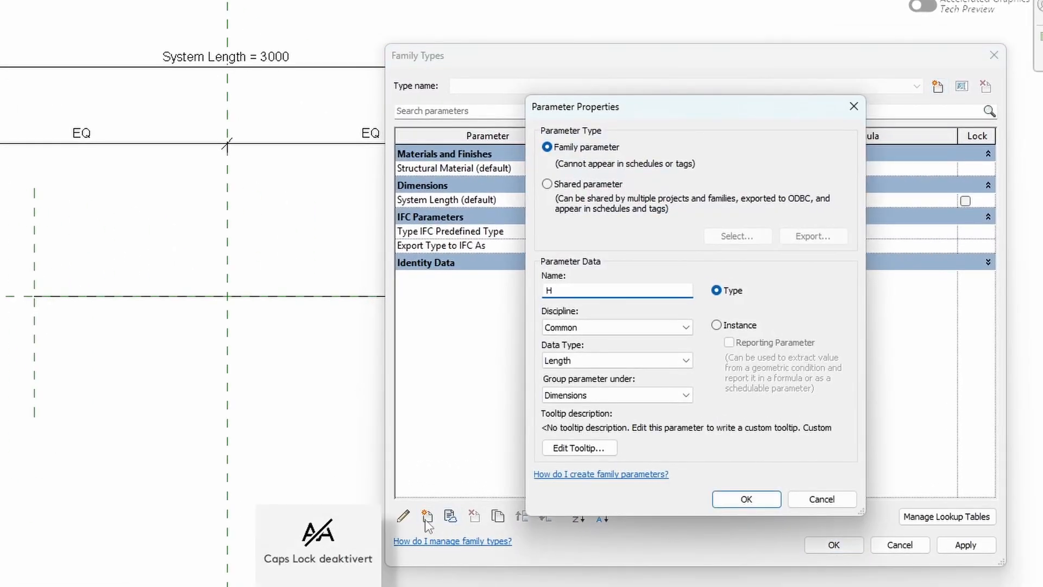
{"action": "left_click", "coordinate": [724, 328]}
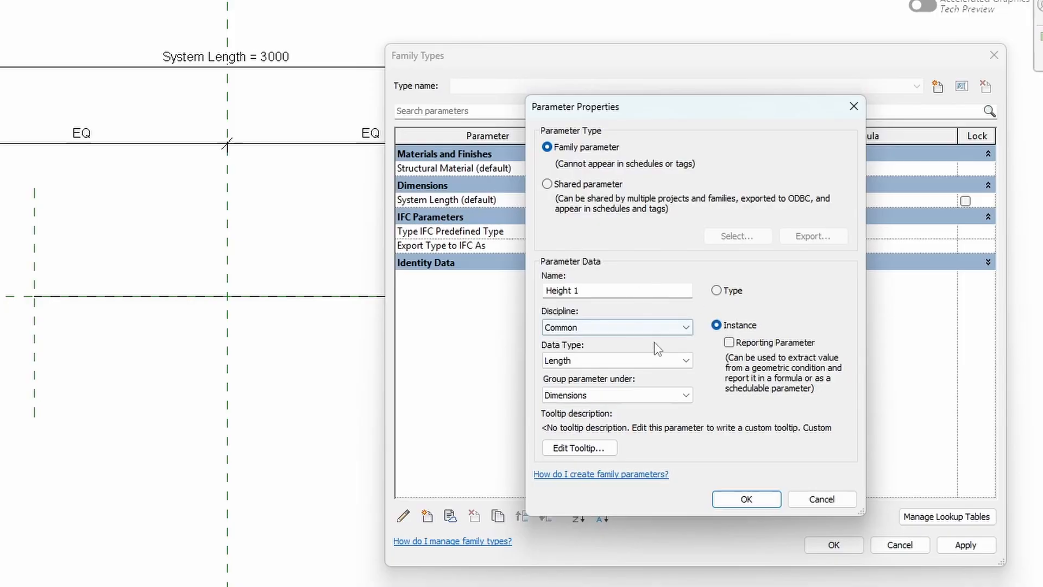
{"action": "left_click", "coordinate": [759, 501]}
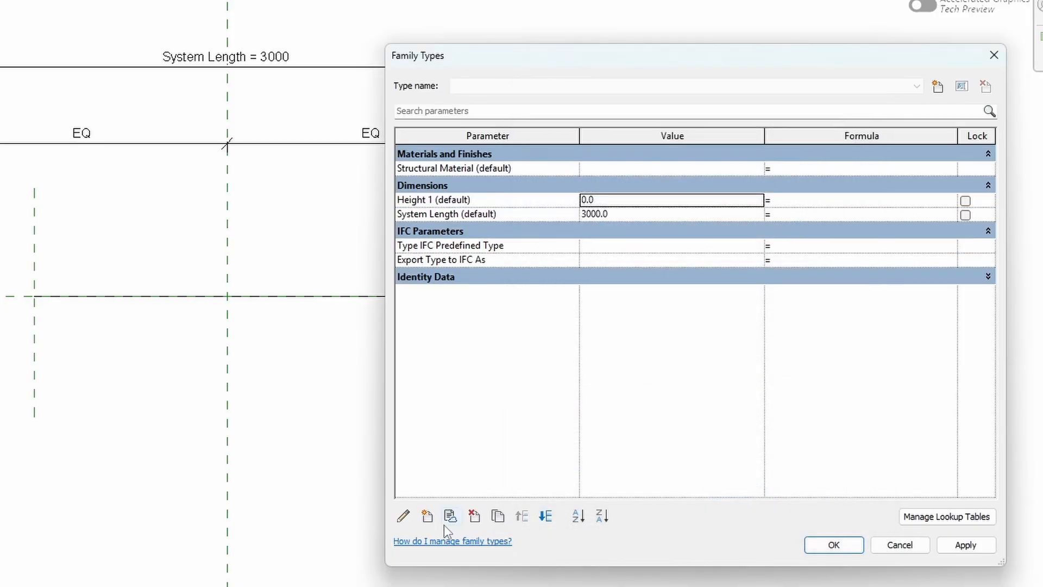
Add an instance length parameter named Height 2 under Dimensions
{"action": "left_click", "coordinate": [427, 516]}
{"action": "key", "text": "Caps_Lock"}
{"action": "type", "text": "Hei"}
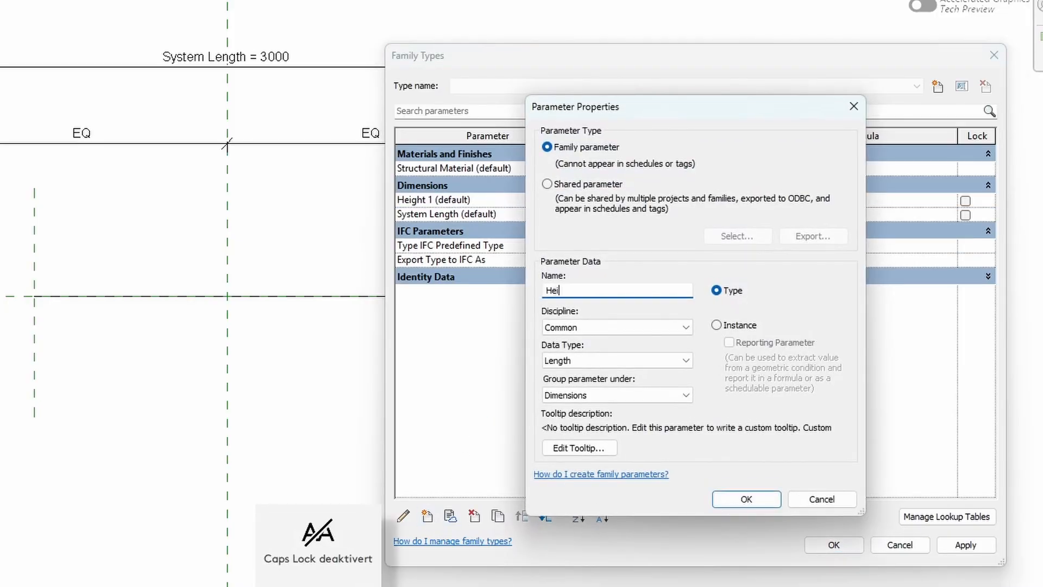
{"action": "type", "text": "ght 2"}
{"action": "left_click", "coordinate": [716, 325]}
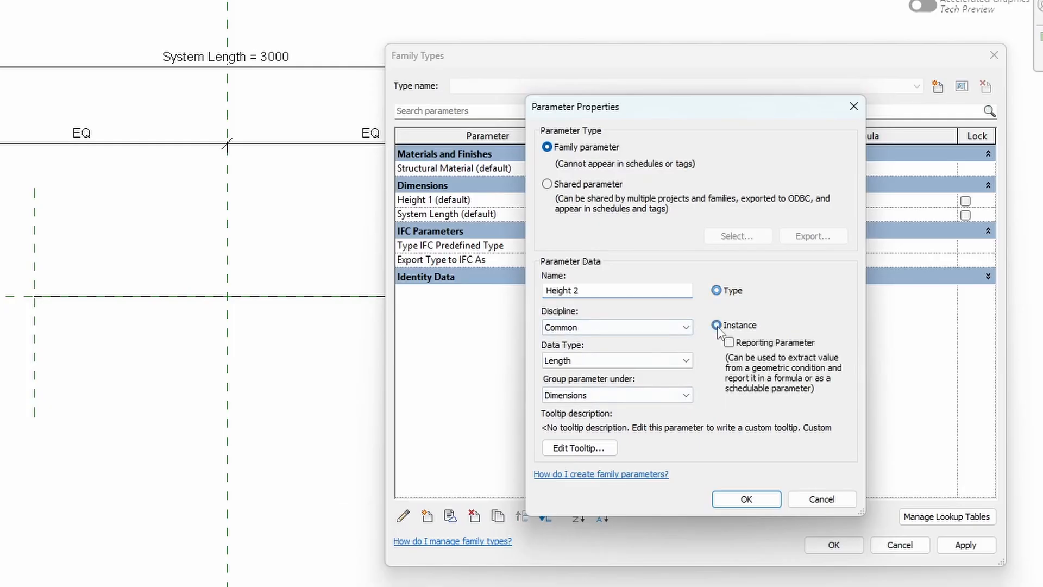
{"action": "left_click", "coordinate": [746, 498]}
Add a type length parameter named Width 1 under Dimensions
{"action": "left_click", "coordinate": [427, 516]}
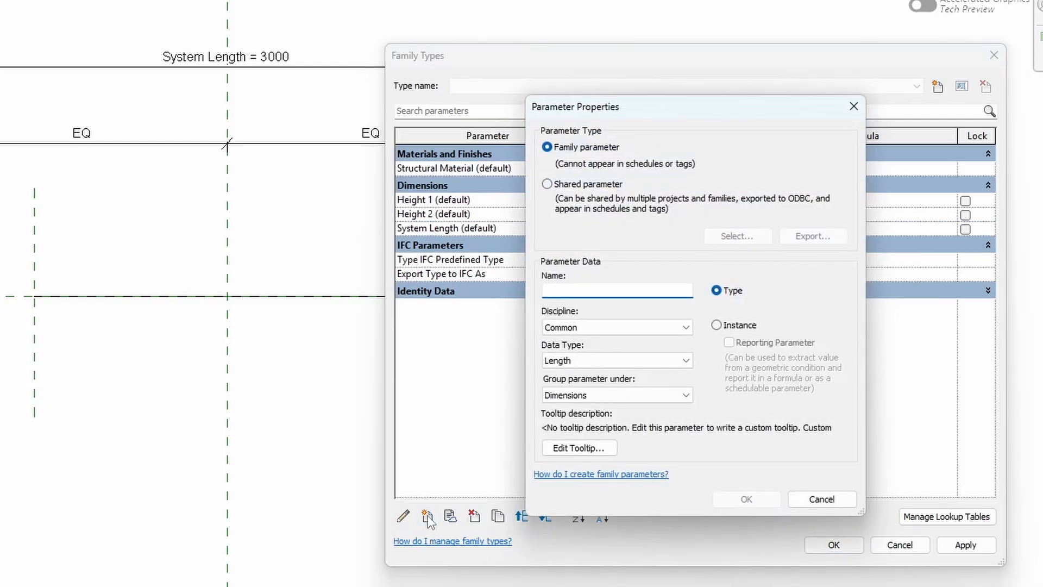
{"action": "key", "text": "Caps_Lock"}
{"action": "type", "text": "Width"}
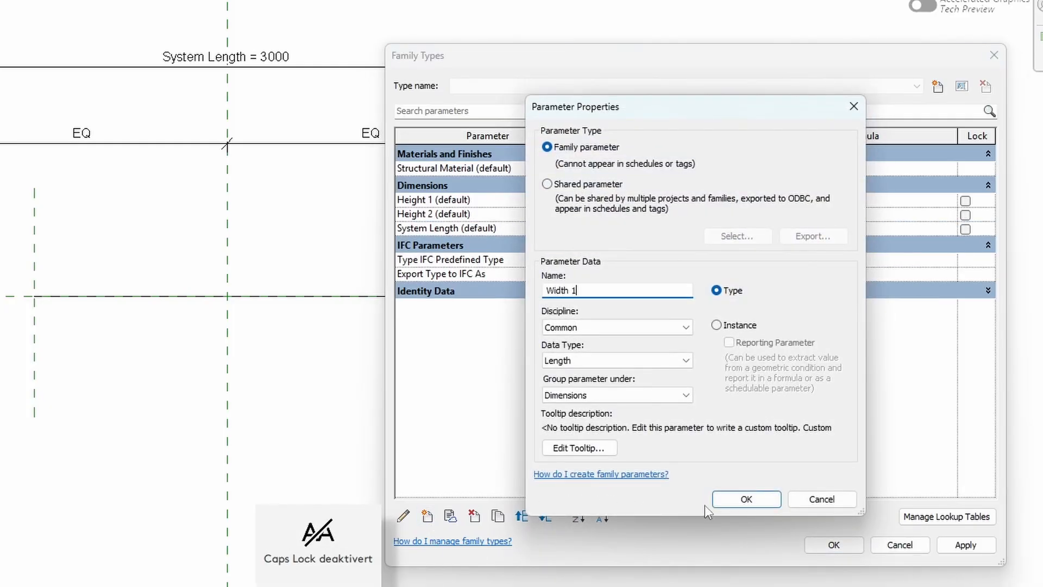
{"action": "type", "text": " 1"}
{"action": "left_click", "coordinate": [730, 499]}
Add an instance length parameter named Width 2 under Dimensions
{"action": "left_click", "coordinate": [427, 516]}
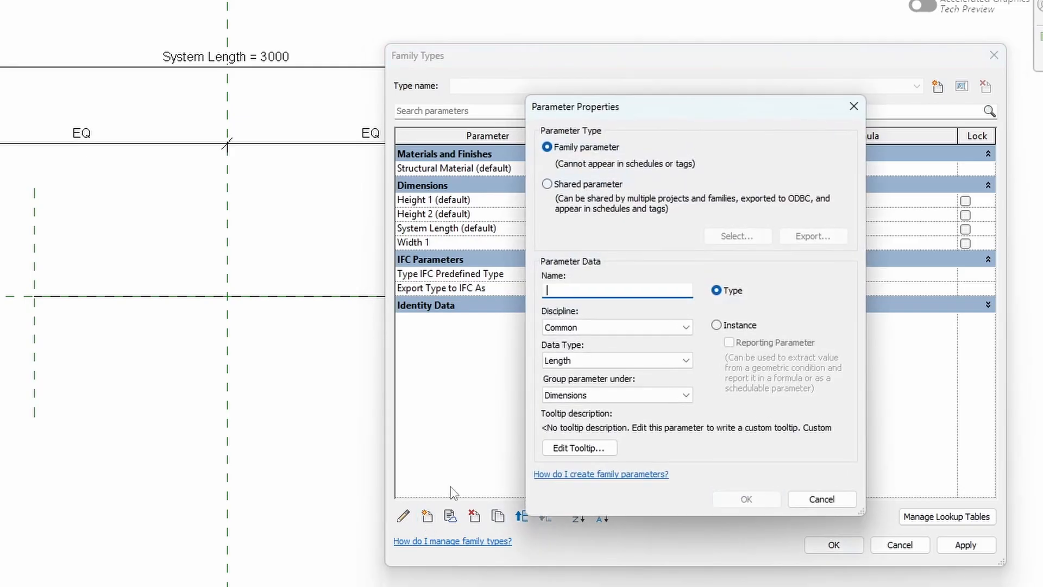
{"action": "key", "text": "Caps_Lock"}
{"action": "type", "text": "W"}
{"action": "key", "text": "Caps_Lock"}
{"action": "type", "text": "idth 2"}
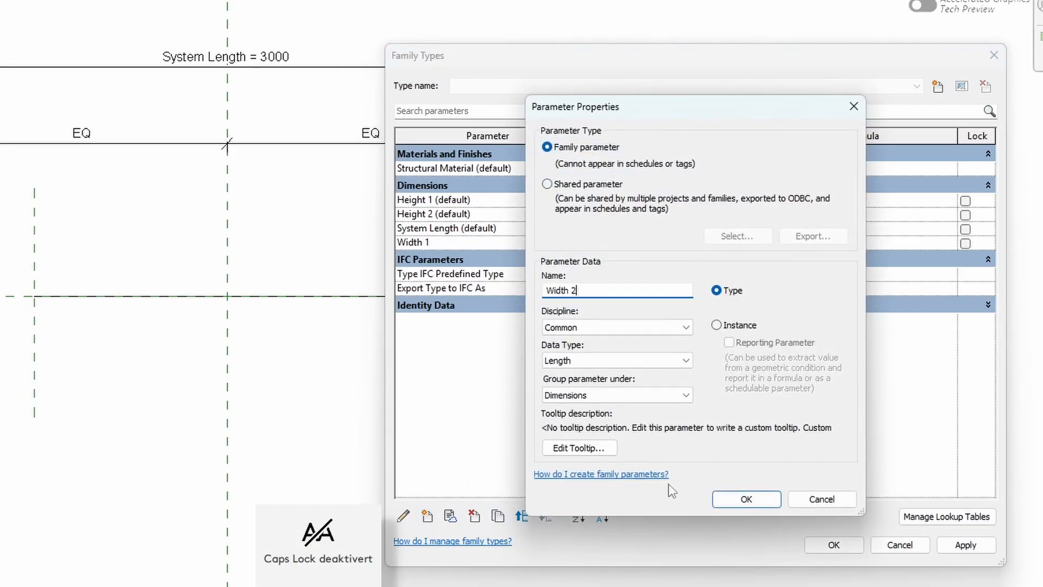
{"action": "left_click", "coordinate": [717, 325]}
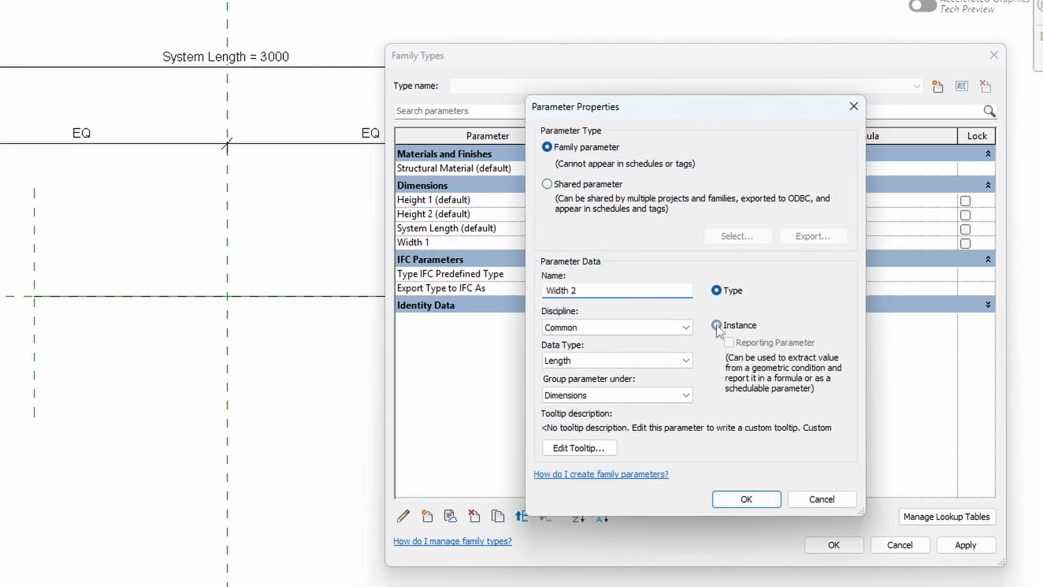
{"action": "left_click", "coordinate": [746, 498]}
Change the Width 1 parameter from a type to an instance parameter
{"action": "left_click", "coordinate": [451, 245]}
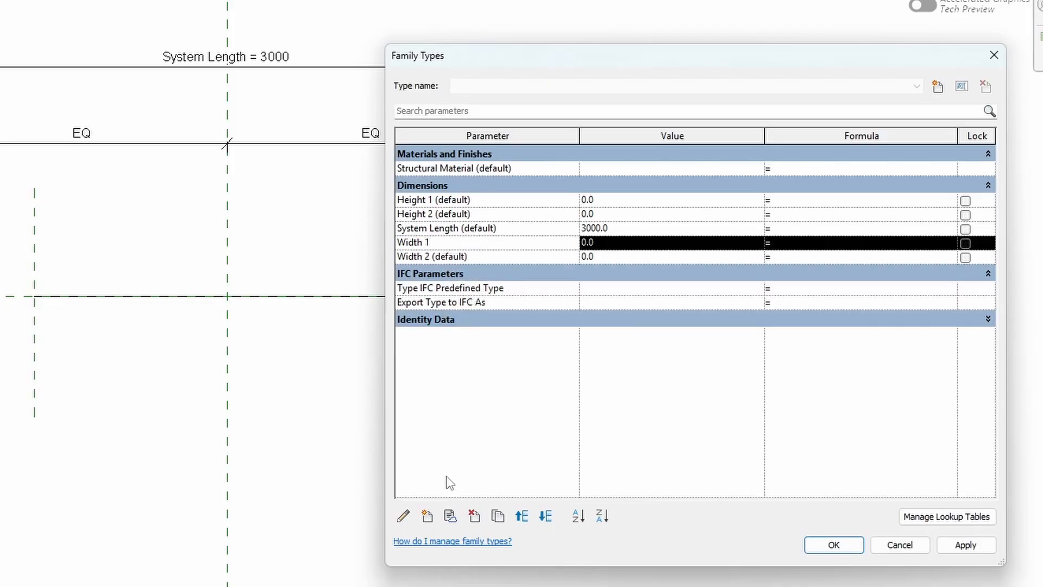
{"action": "left_click", "coordinate": [403, 516]}
{"action": "left_click", "coordinate": [716, 325]}
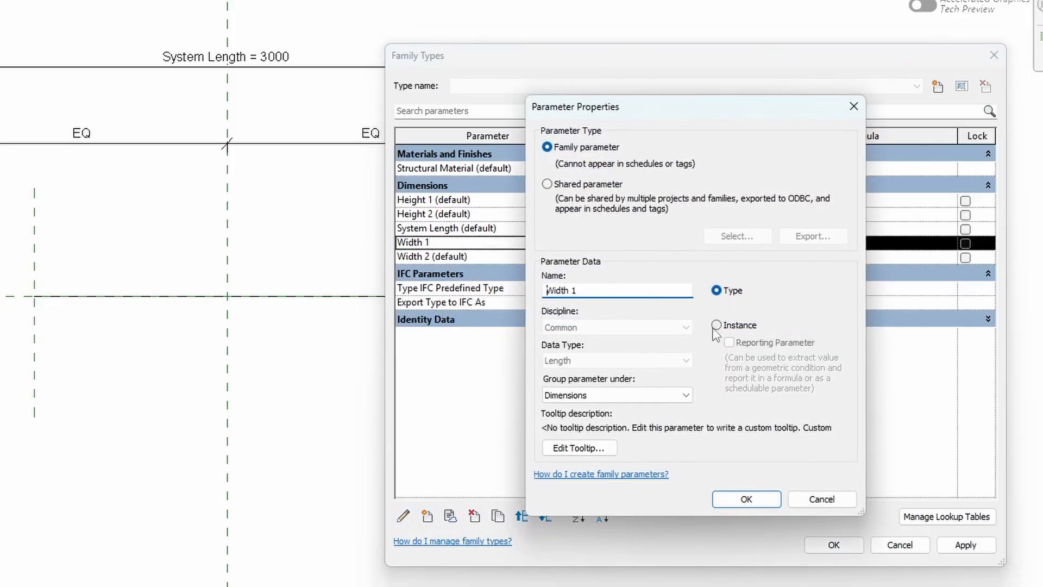
{"action": "left_click", "coordinate": [734, 503]}
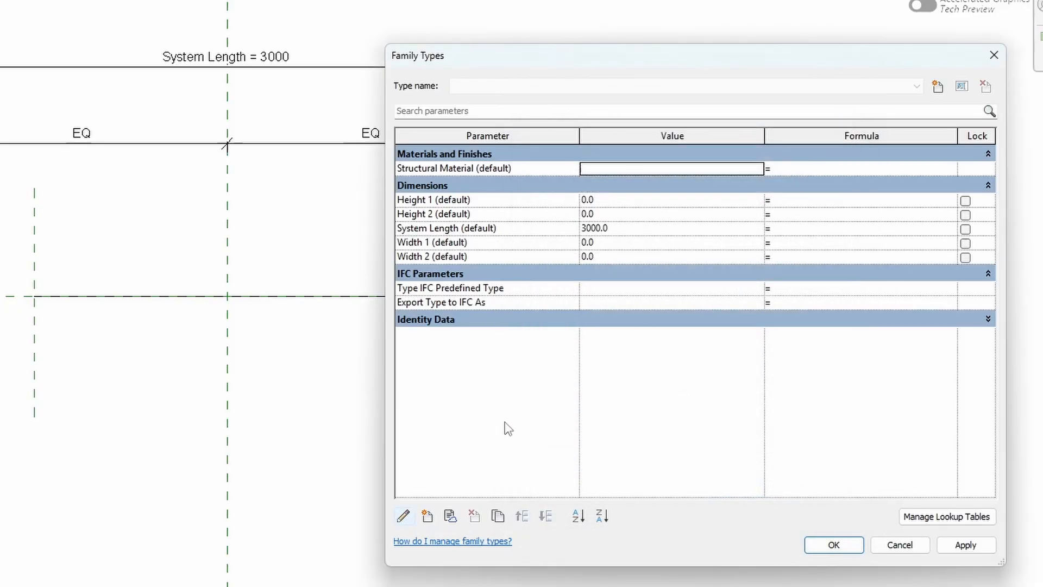
Move the System Length parameter below Width 2 in the Dimensions group and apply the parameter changes
{"action": "left_click", "coordinate": [440, 229]}
{"action": "left_click", "coordinate": [546, 516]}
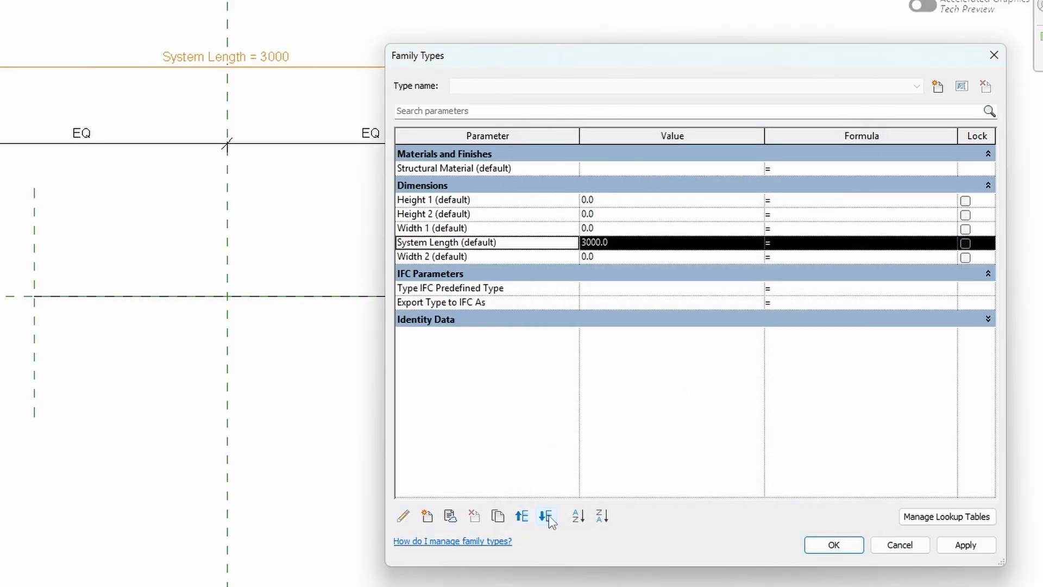
{"action": "left_click", "coordinate": [546, 517]}
{"action": "left_click", "coordinate": [528, 462]}
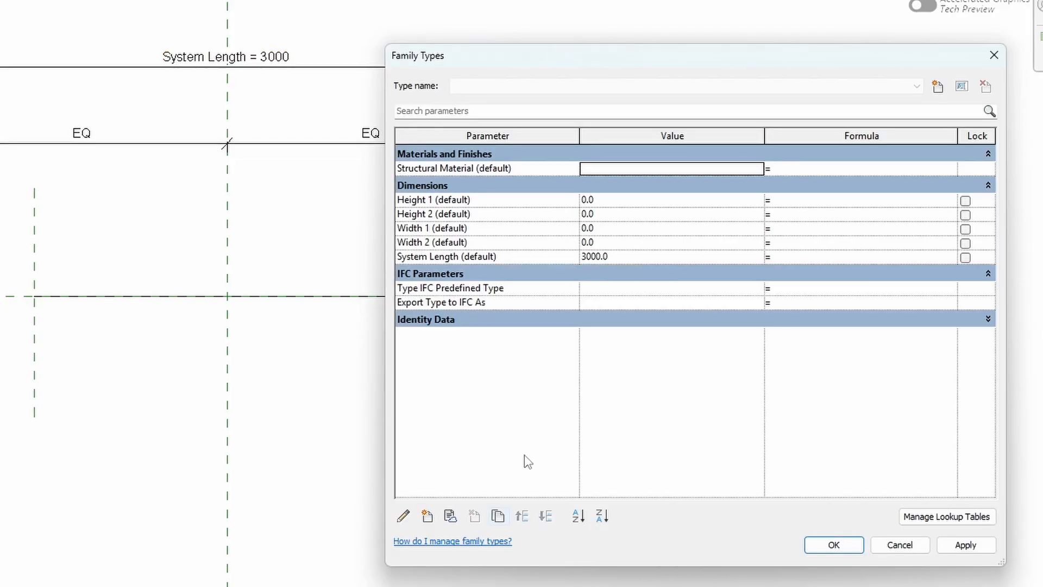
{"action": "left_click", "coordinate": [952, 550]}
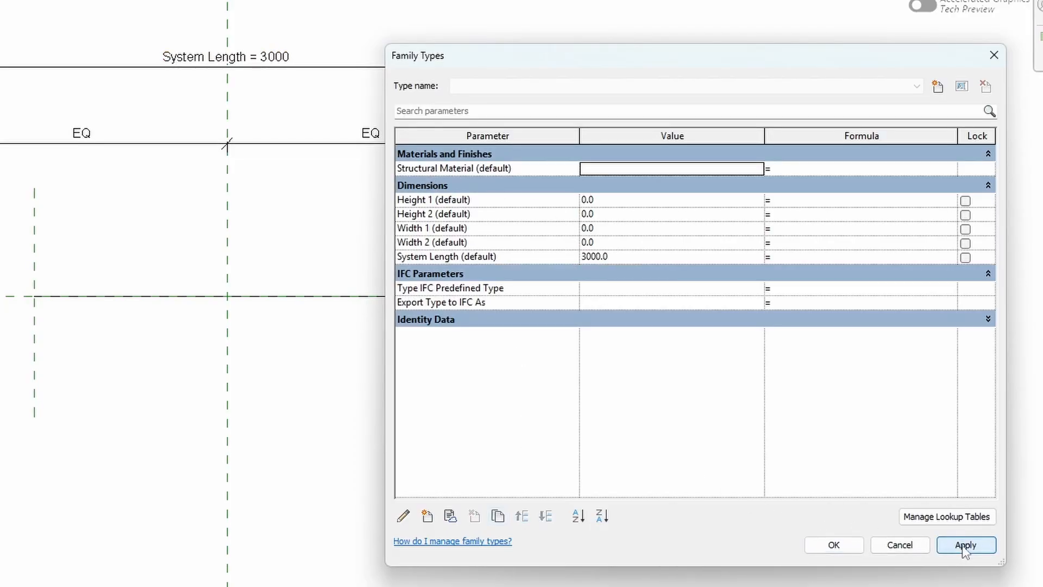
Close the family types and sketch a swept blend path line about 1340 mm long along the Center (Front/Back) reference plane
{"action": "left_click", "coordinate": [847, 546]}
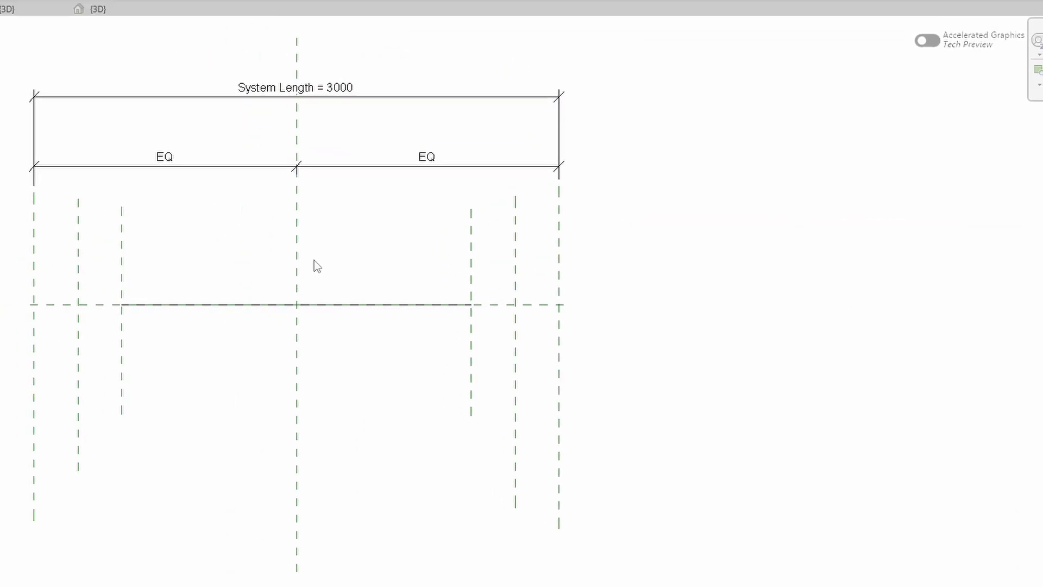
{"action": "left_click", "coordinate": [47, 21]}
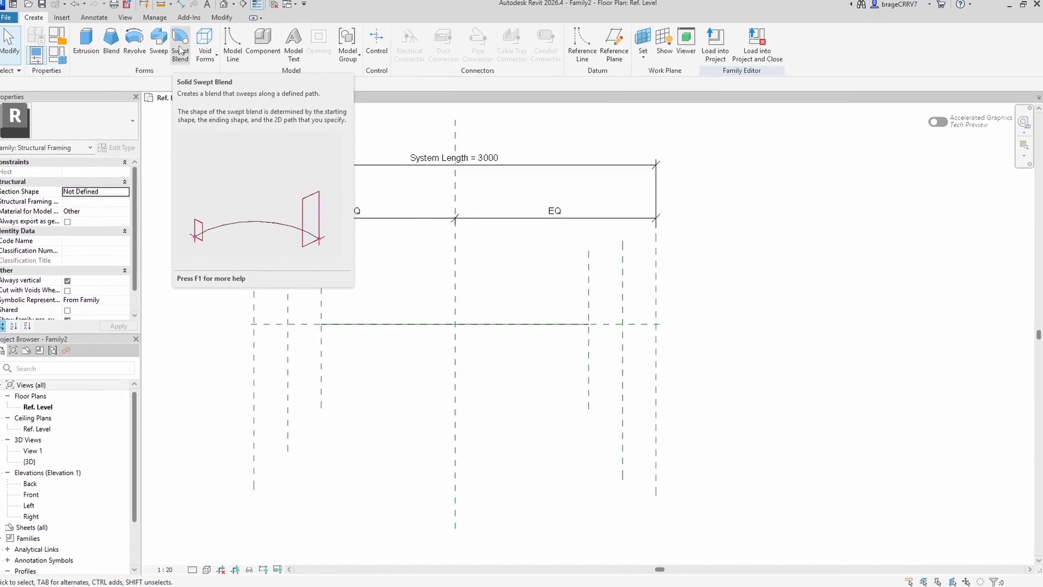
{"action": "left_click", "coordinate": [180, 50]}
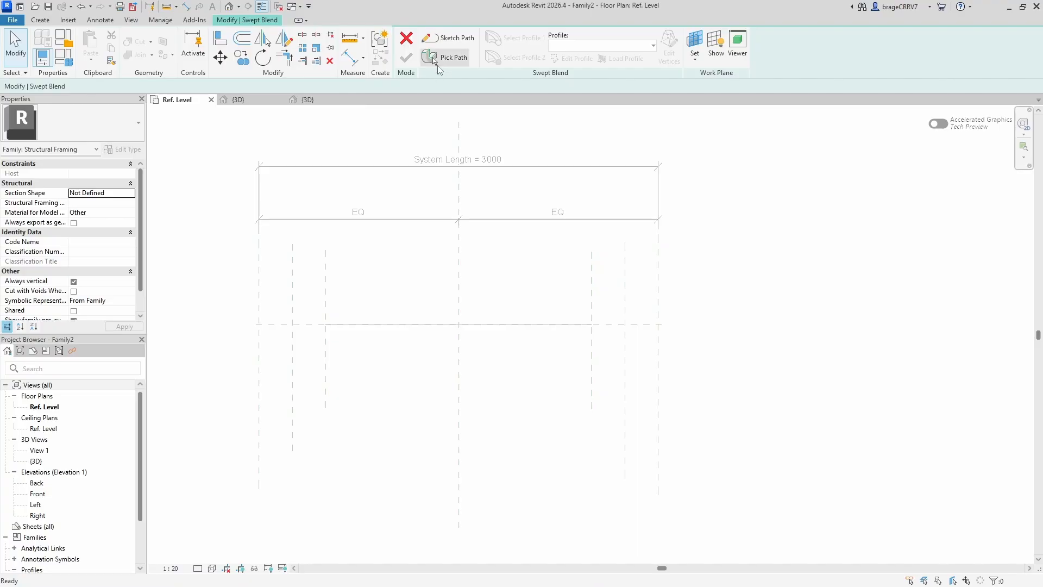
{"action": "left_click", "coordinate": [447, 38]}
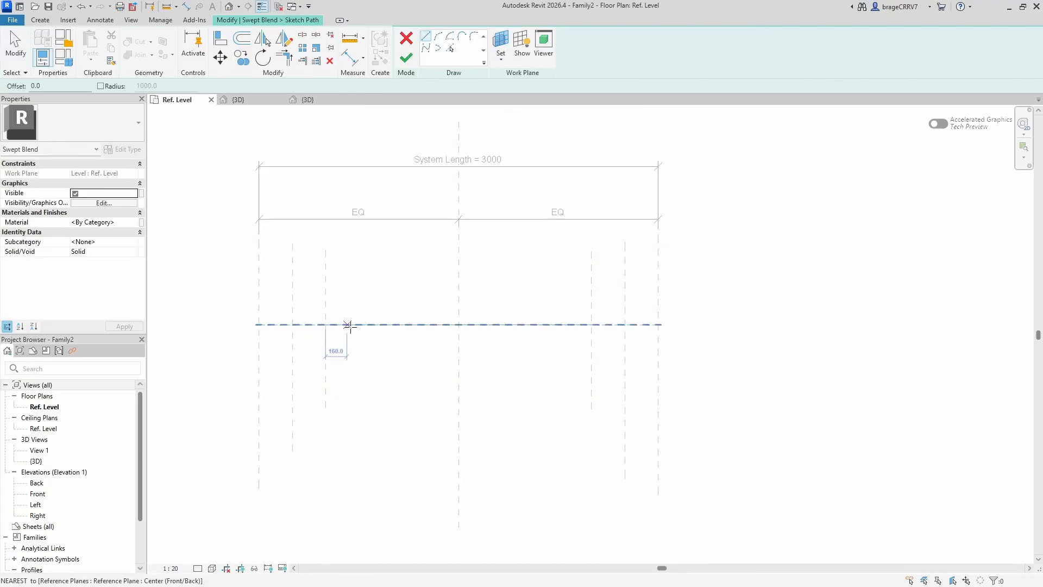
{"action": "left_click", "coordinate": [365, 324]}
{"action": "left_click", "coordinate": [543, 324]}
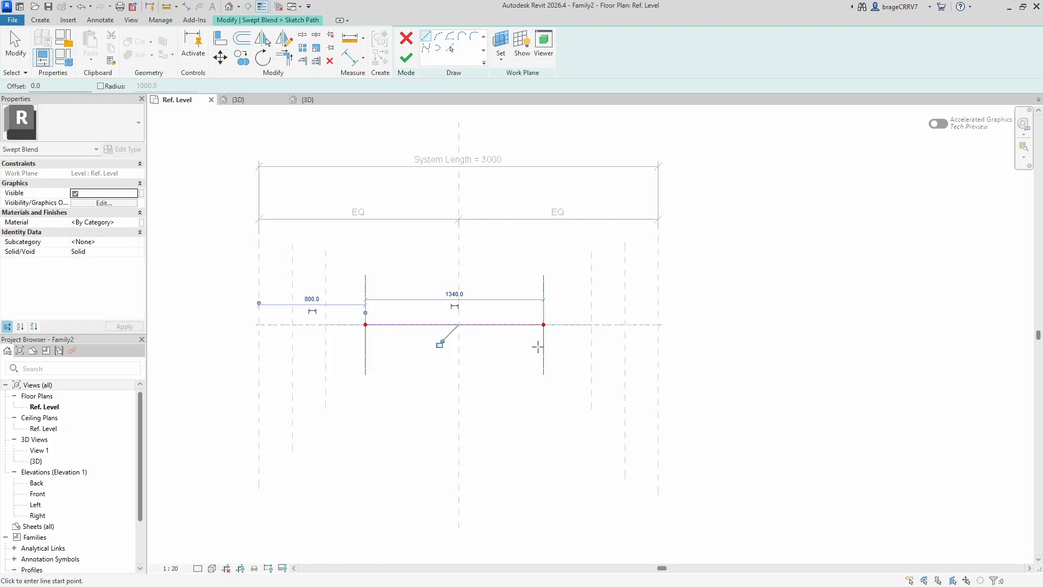
{"action": "key", "text": "Escape"}
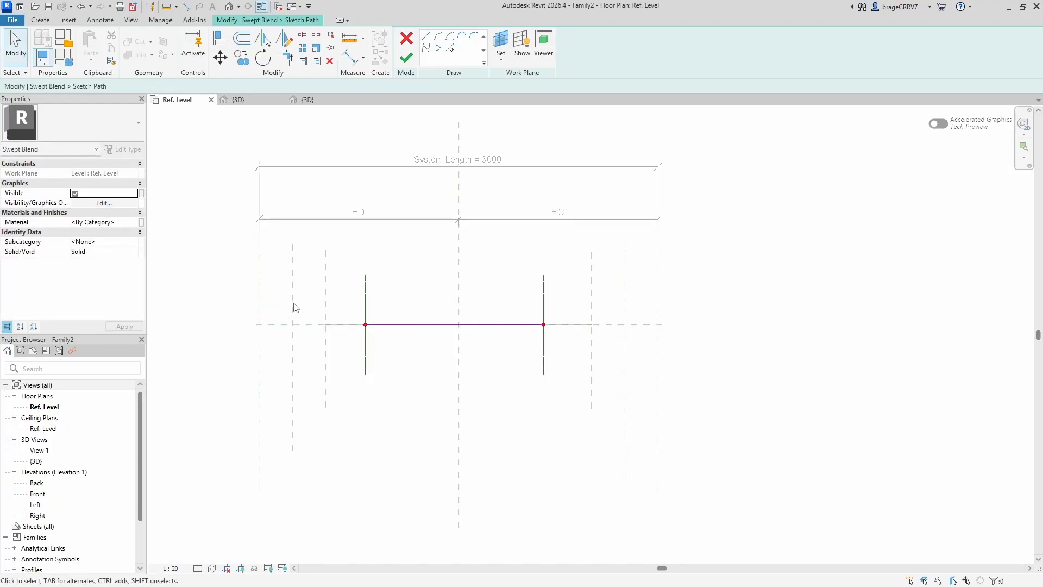
Align the left end of the swept blend path with the middle of the three left reference planes and lock it
{"action": "key", "text": "a"}
{"action": "key", "text": "l"}
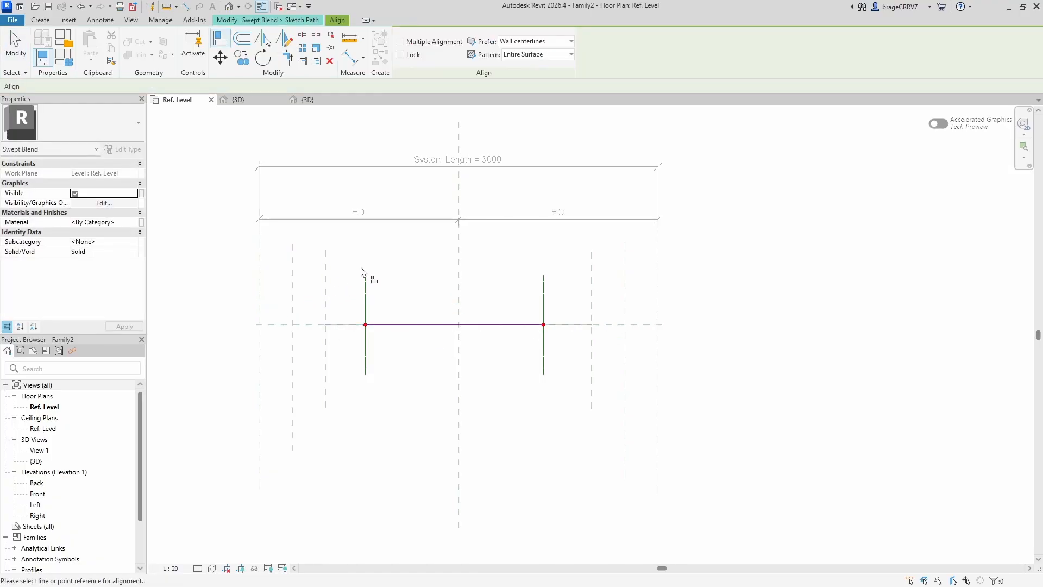
{"action": "left_click", "coordinate": [288, 299]}
{"action": "left_click", "coordinate": [365, 334]}
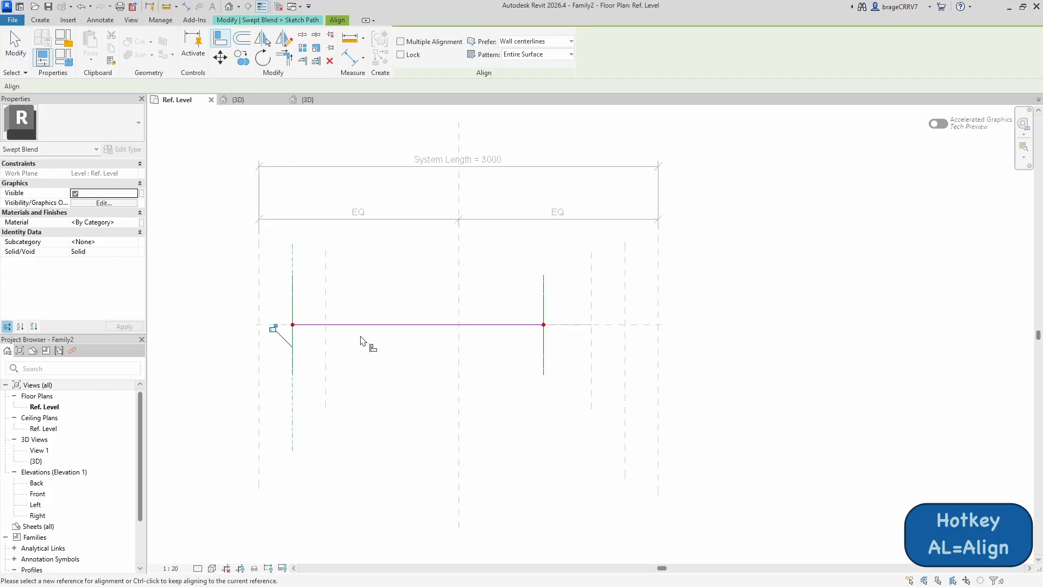
{"action": "left_click", "coordinate": [274, 328]}
Align and lock the path's right end to the middle of the three right reference planes, and finish the path sketch
{"action": "left_click", "coordinate": [626, 304]}
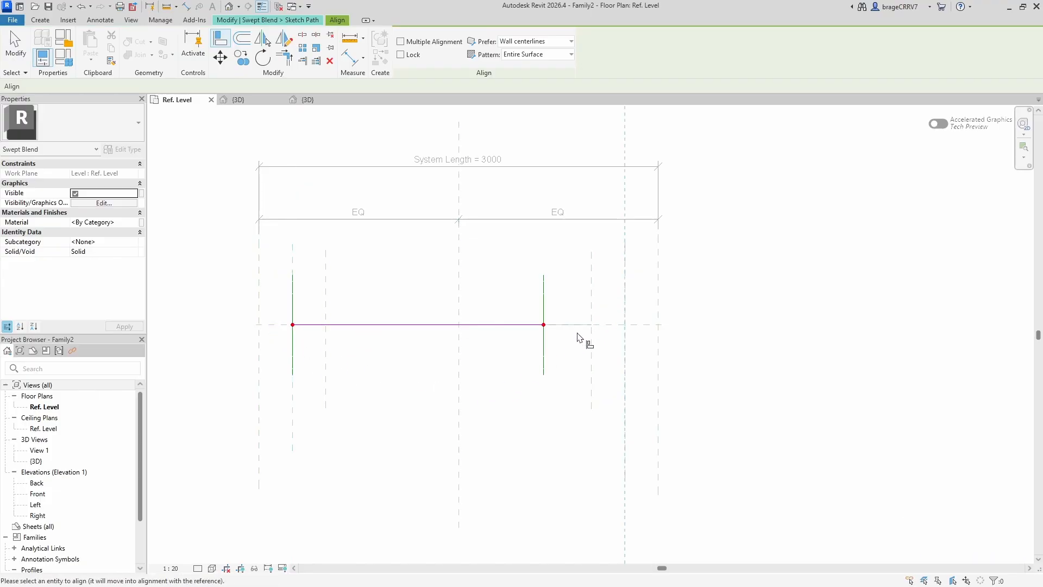
{"action": "left_click", "coordinate": [544, 329]}
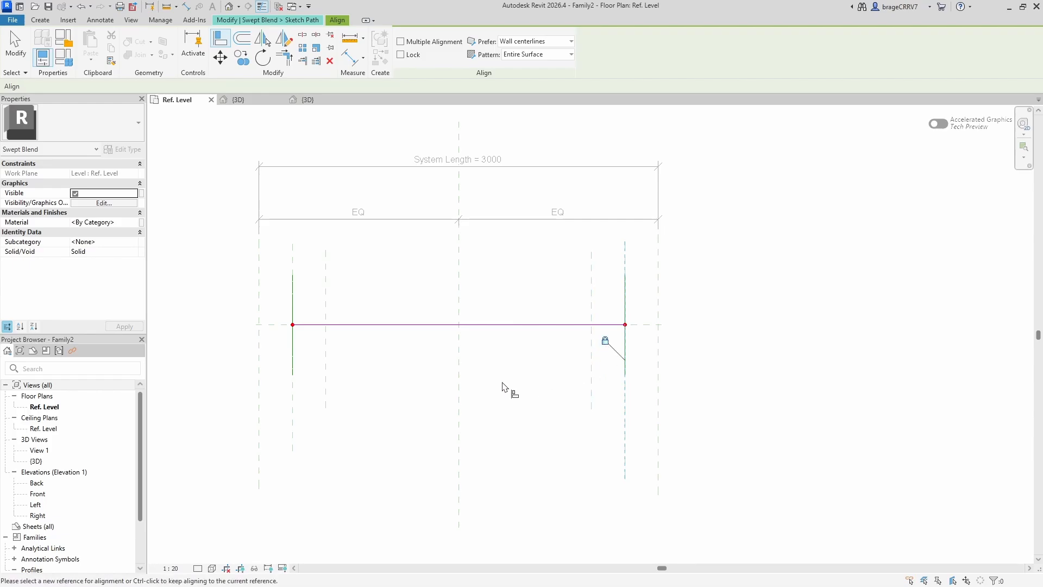
{"action": "key", "text": "Escape"}
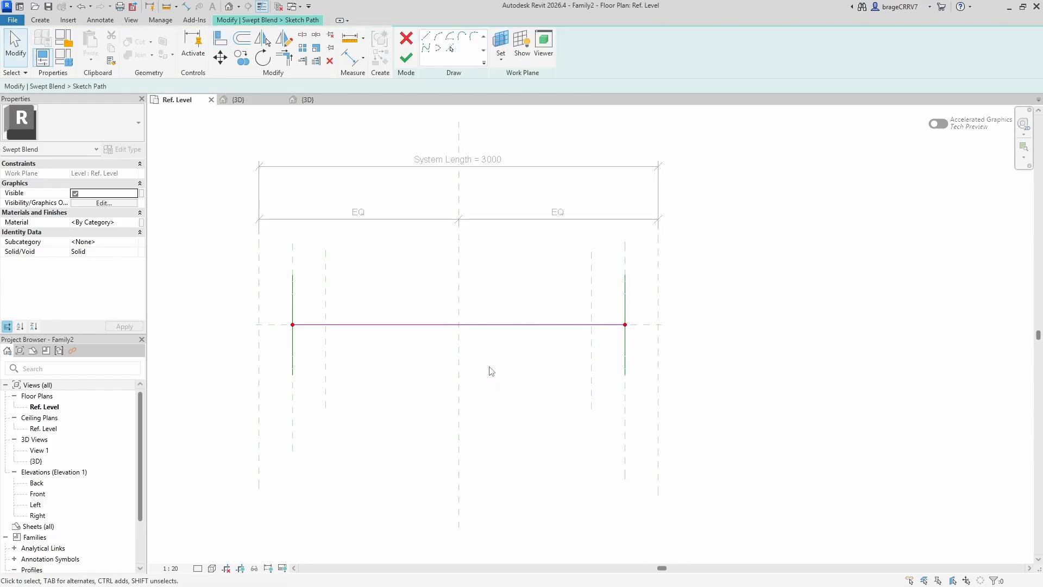
{"action": "left_click", "coordinate": [405, 57]}
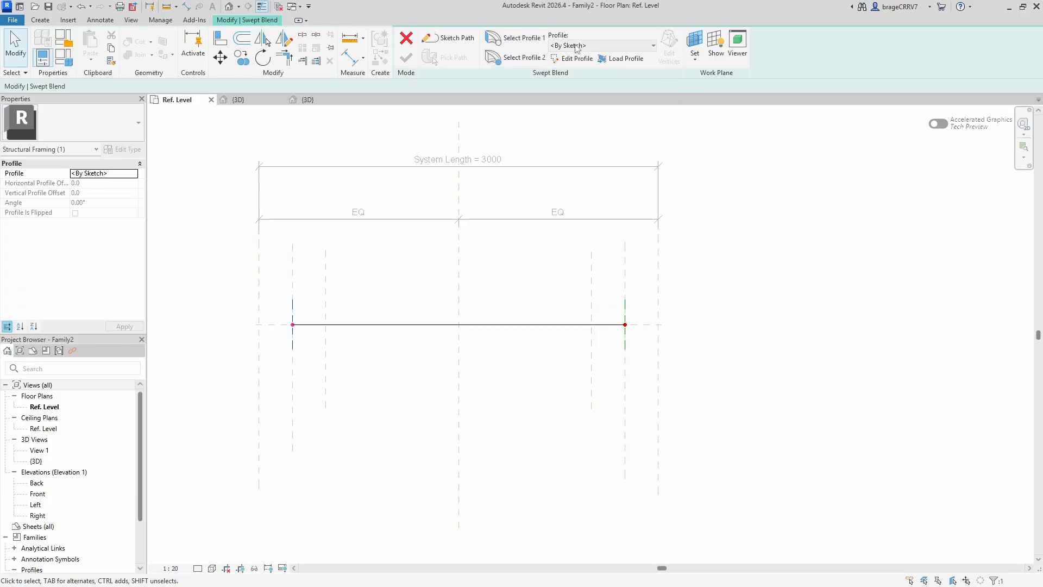
Assign the BeamProfile : BP1 profile to Profile 1 of the swept blend in the 3D view
{"action": "left_click", "coordinate": [276, 98]}
{"action": "middle_click_drag", "start_coordinate": [329, 312], "coordinate": [403, 452]}
{"action": "left_click", "coordinate": [525, 44]}
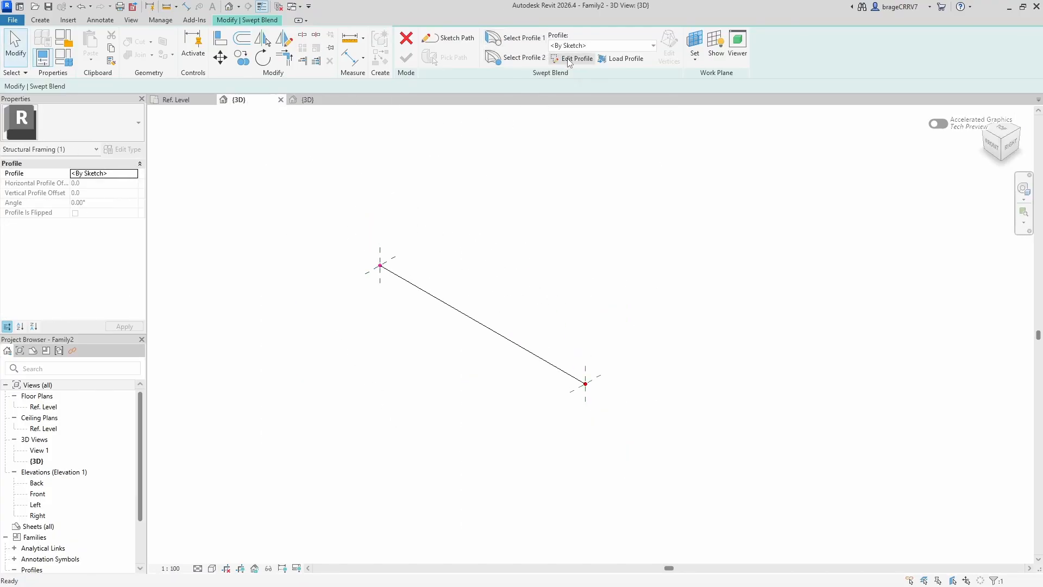
{"action": "left_click", "coordinate": [582, 46]}
{"action": "left_click", "coordinate": [587, 59]}
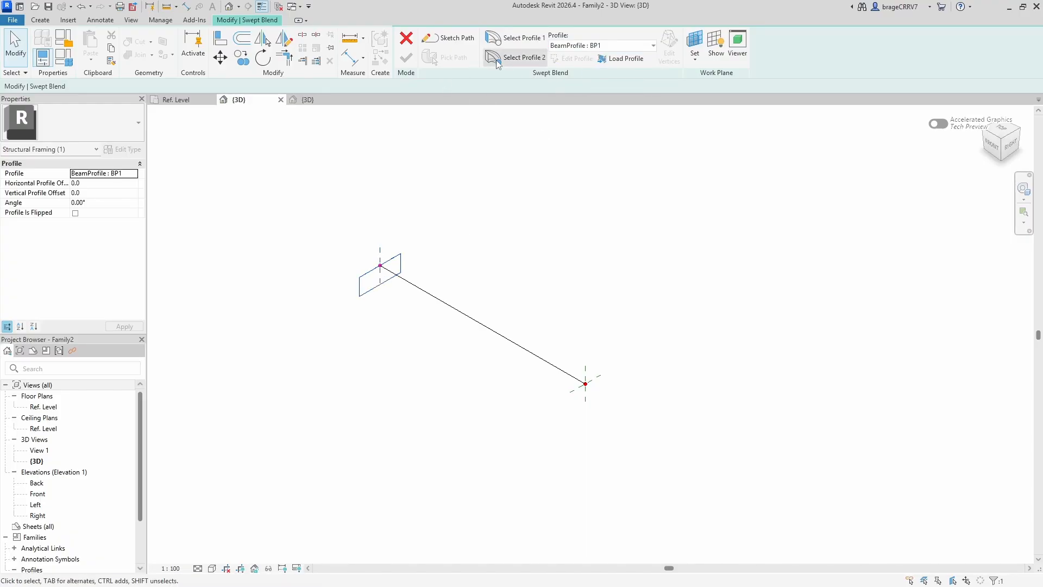
Assign the BeamProfile : BP2 profile to Profile 2 and finish the swept blend
{"action": "left_click", "coordinate": [497, 57]}
{"action": "left_click", "coordinate": [587, 46]}
{"action": "left_click", "coordinate": [576, 81]}
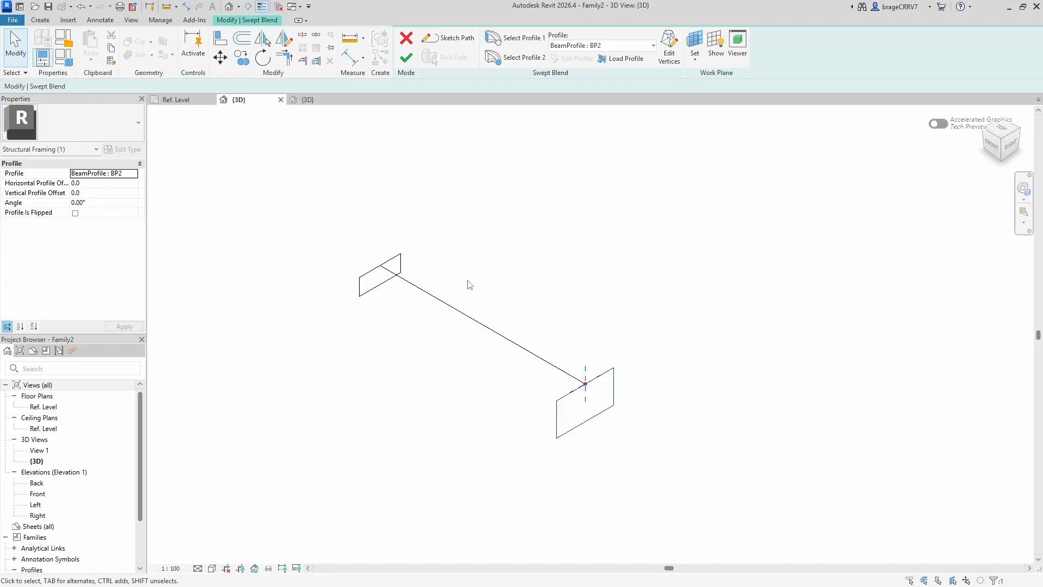
{"action": "left_click", "coordinate": [538, 290]}
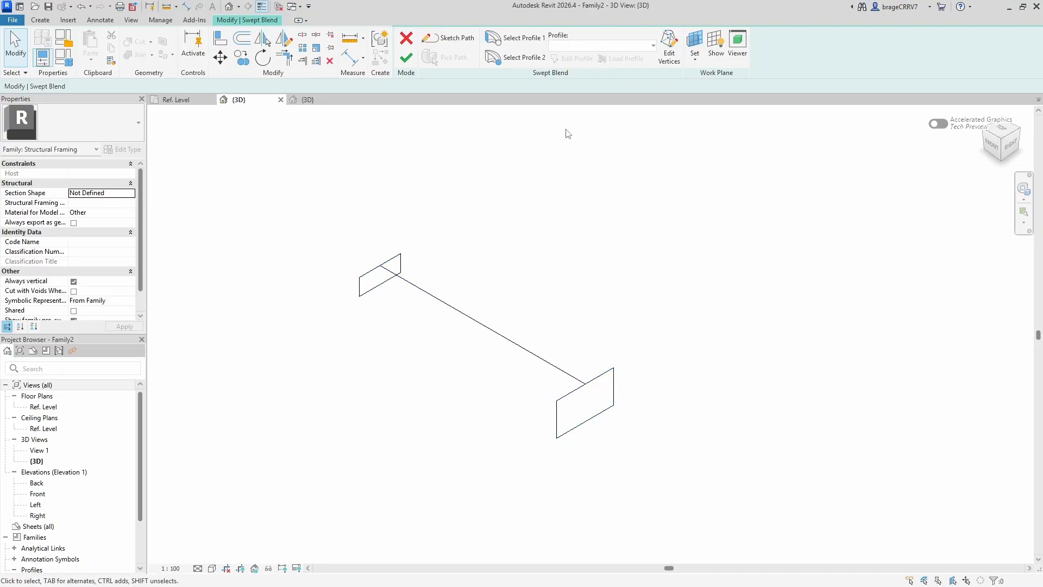
{"action": "left_click", "coordinate": [405, 59]}
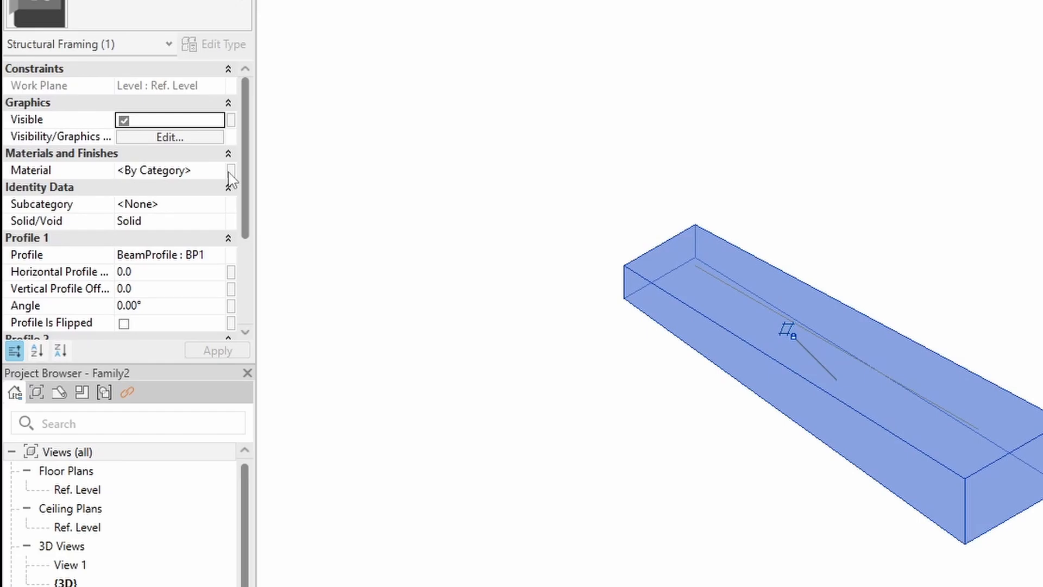
Associate the swept blend's Material property with the Structural Material family parameter
{"action": "left_click", "coordinate": [231, 170]}
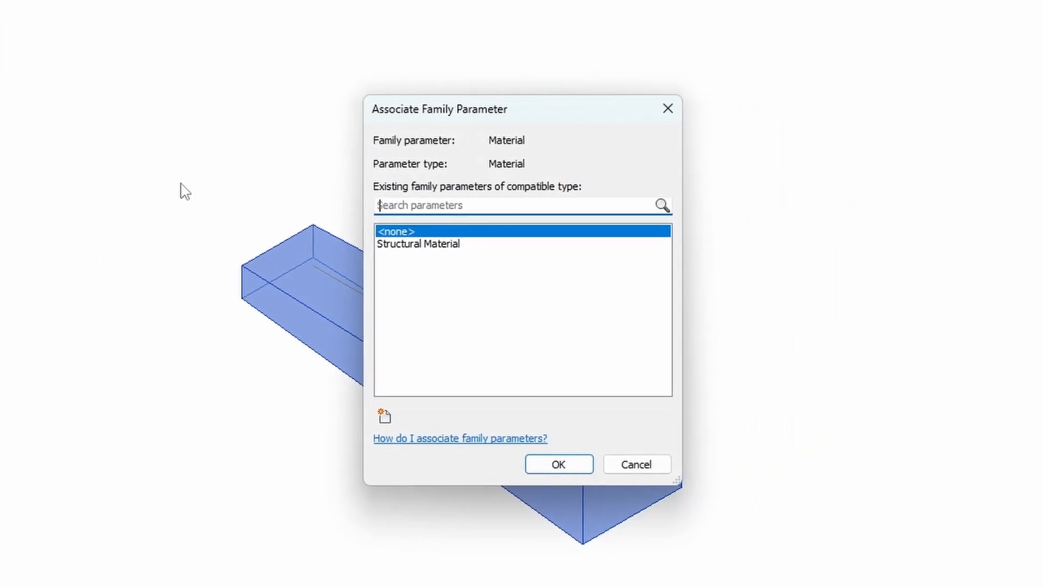
{"action": "left_click", "coordinate": [301, 244]}
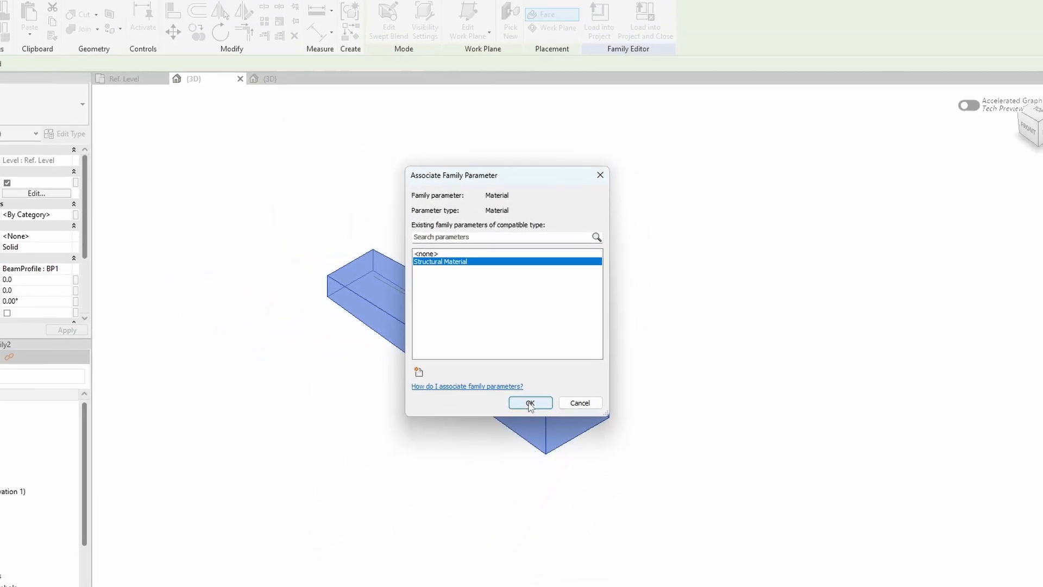
{"action": "left_click", "coordinate": [460, 464]}
{"action": "left_click", "coordinate": [330, 235]}
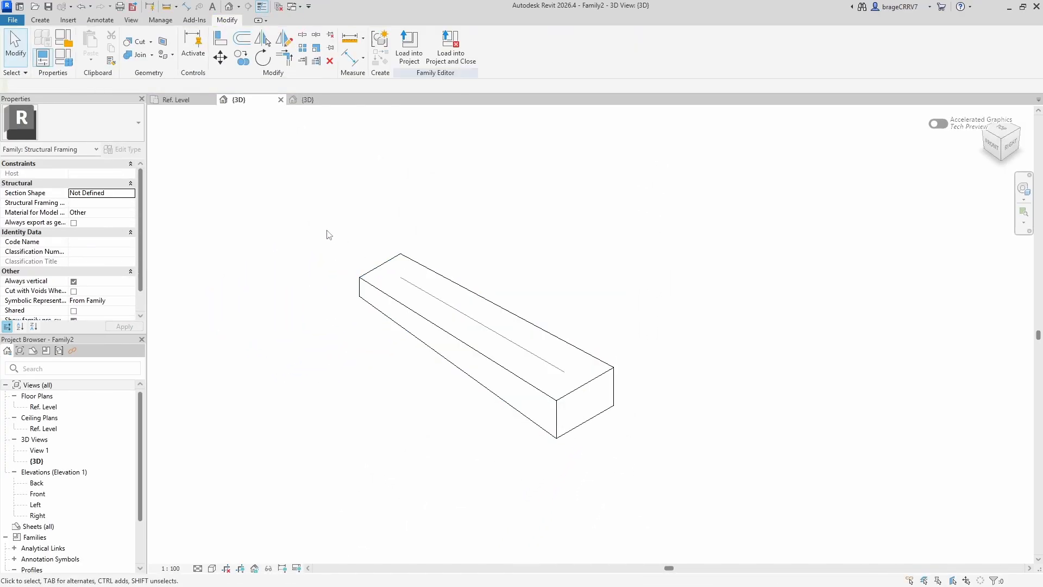
Increase the 3D view's detail level and set its visual style to Consistent Colors
{"action": "left_click", "coordinate": [198, 568]}
{"action": "left_click", "coordinate": [230, 543]}
{"action": "left_click", "coordinate": [216, 569]}
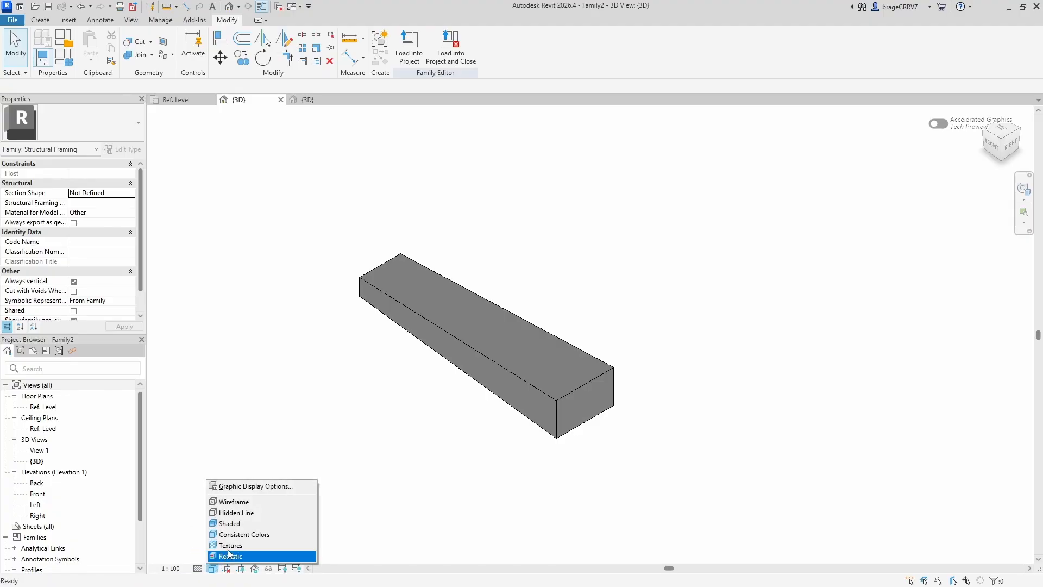
{"action": "left_click", "coordinate": [239, 535]}
Set the Structural Material parameter to Concrete, Cast-in-Place - C35, added from the Concrete category of the AEC Materials library
{"action": "left_click", "coordinate": [68, 61]}
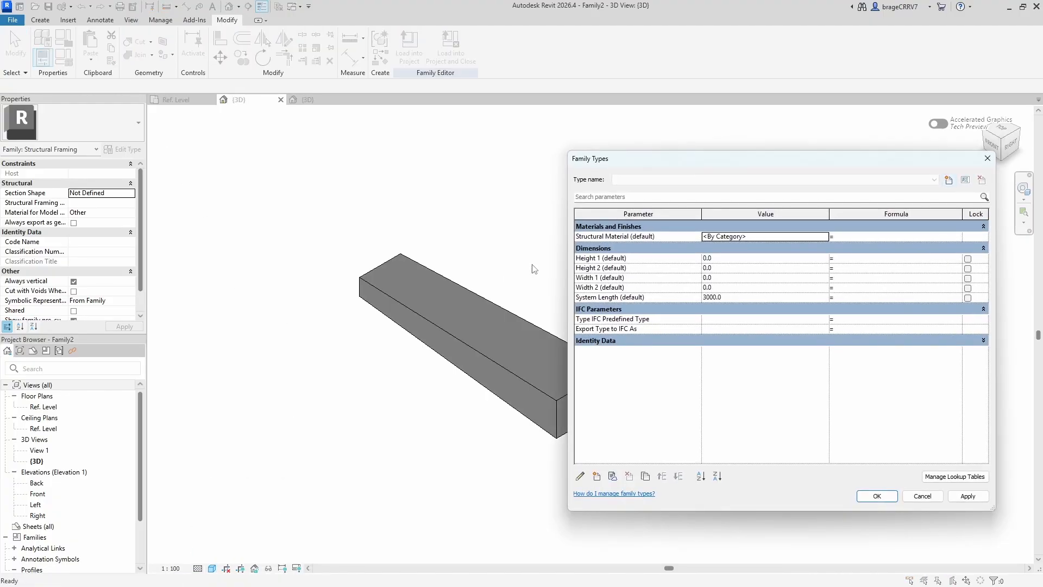
{"action": "left_click", "coordinate": [825, 237]}
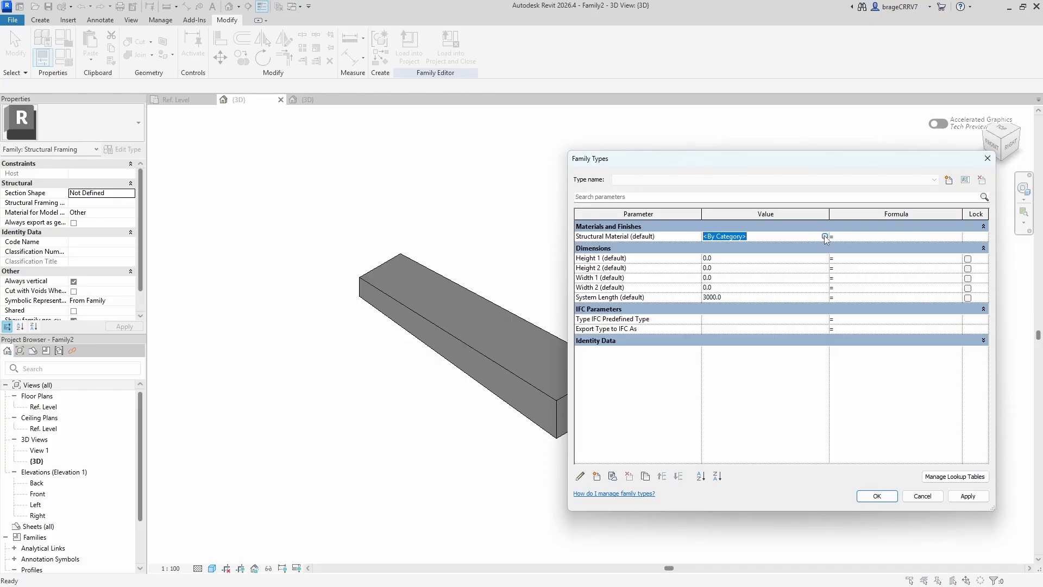
{"action": "left_click", "coordinate": [824, 236]}
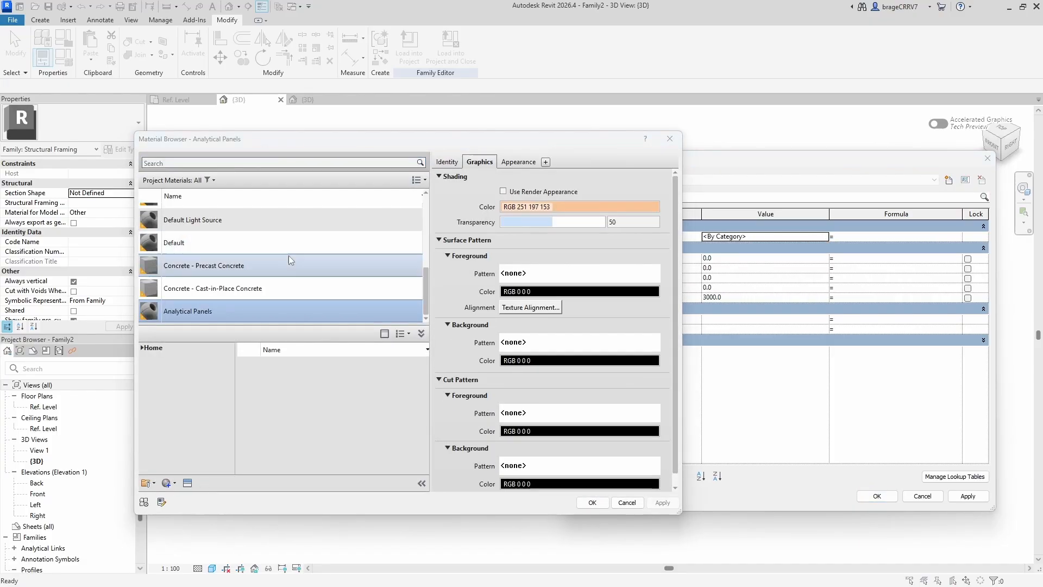
{"action": "scroll", "coordinate": [220, 272], "scroll_direction": "up", "scroll_amount": 3}
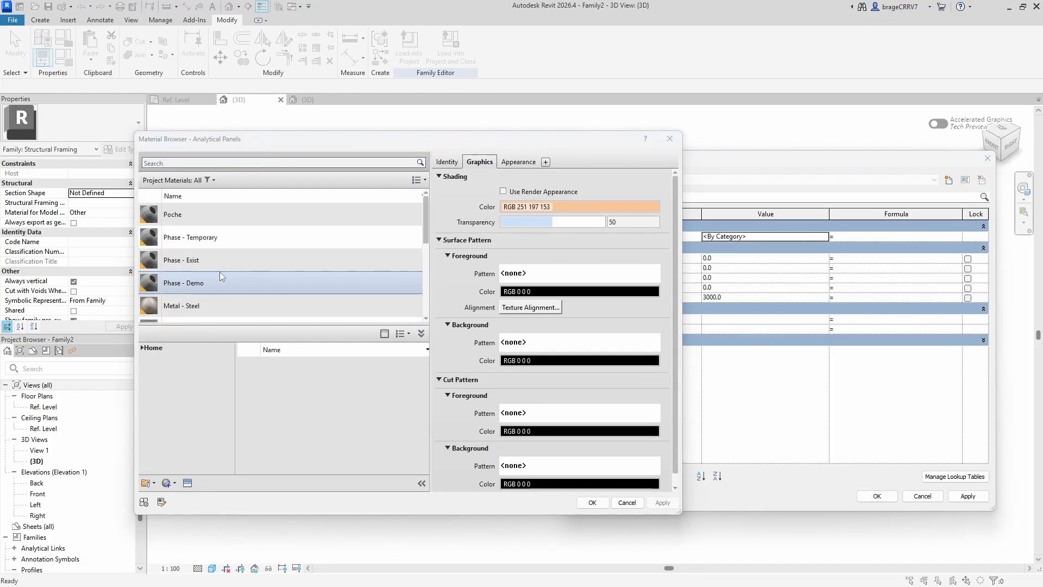
{"action": "left_click", "coordinate": [141, 348]}
{"action": "left_click", "coordinate": [146, 368]}
{"action": "left_click", "coordinate": [205, 394]}
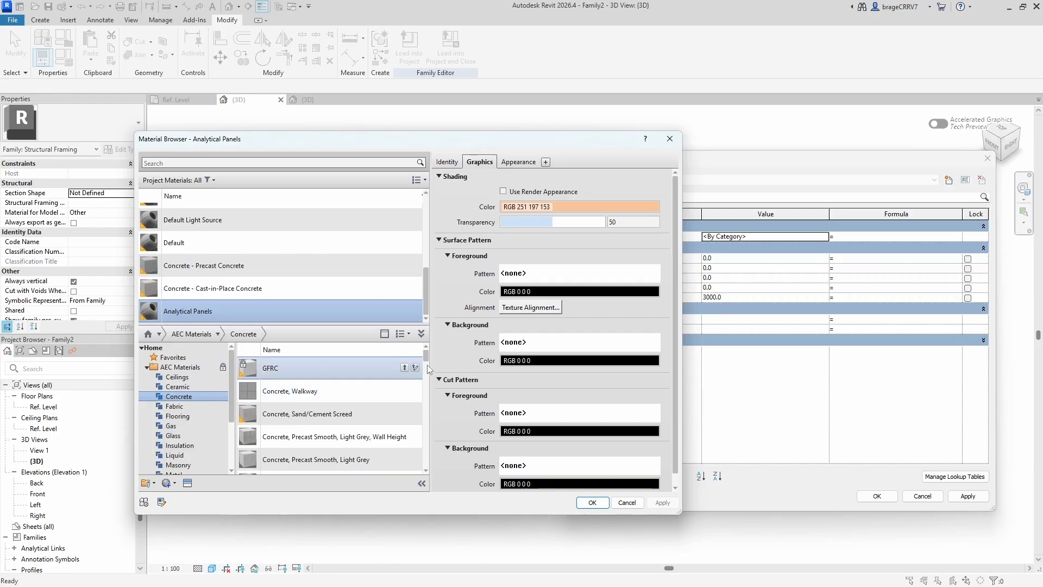
{"action": "scroll", "coordinate": [427, 364], "scroll_direction": "down", "scroll_amount": 4}
{"action": "left_click_drag", "start_coordinate": [426, 378], "coordinate": [424, 410]}
{"action": "left_click", "coordinate": [379, 439]}
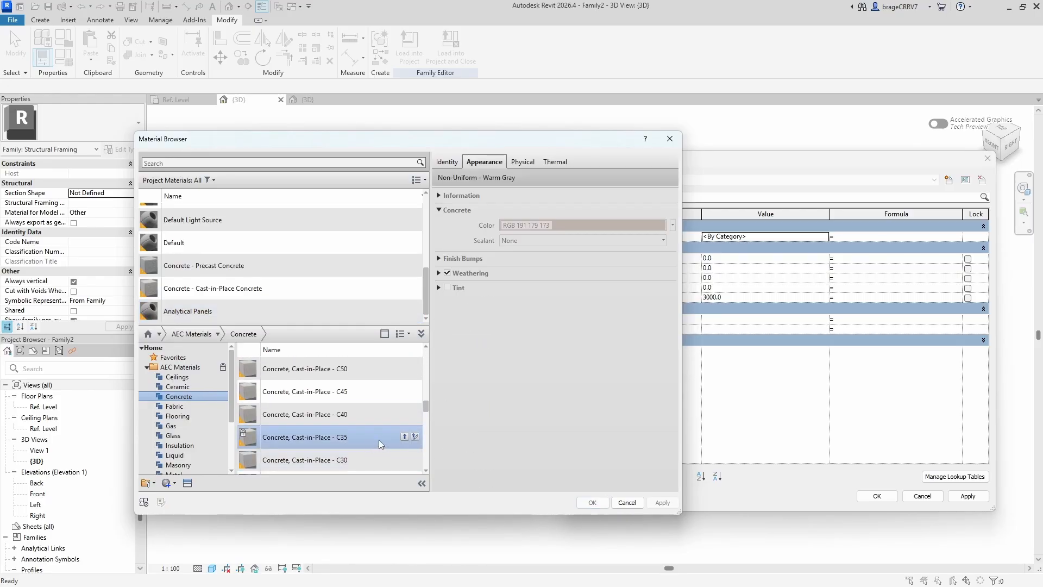
{"action": "left_click", "coordinate": [402, 438]}
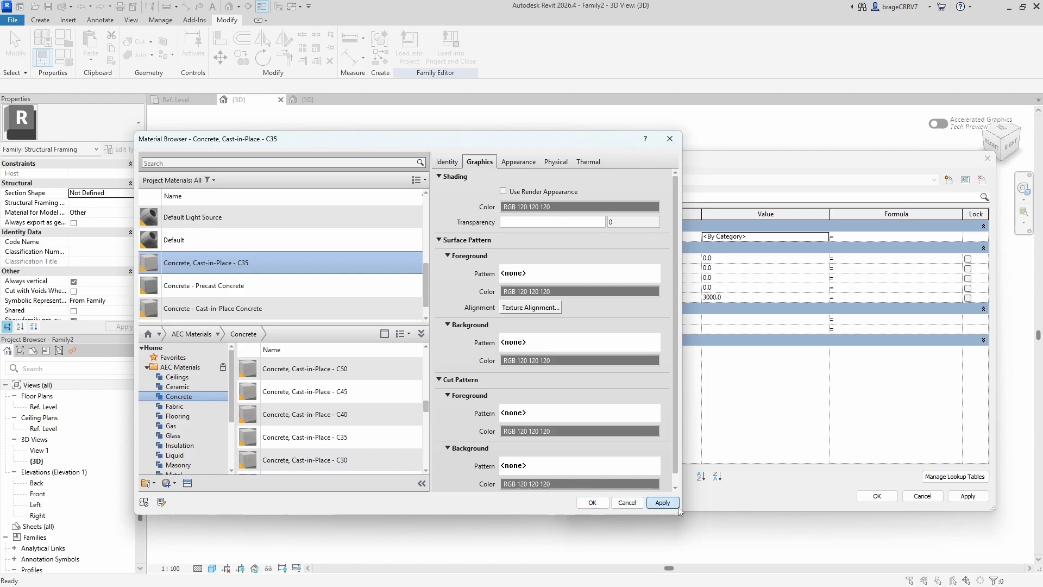
{"action": "left_click", "coordinate": [592, 502]}
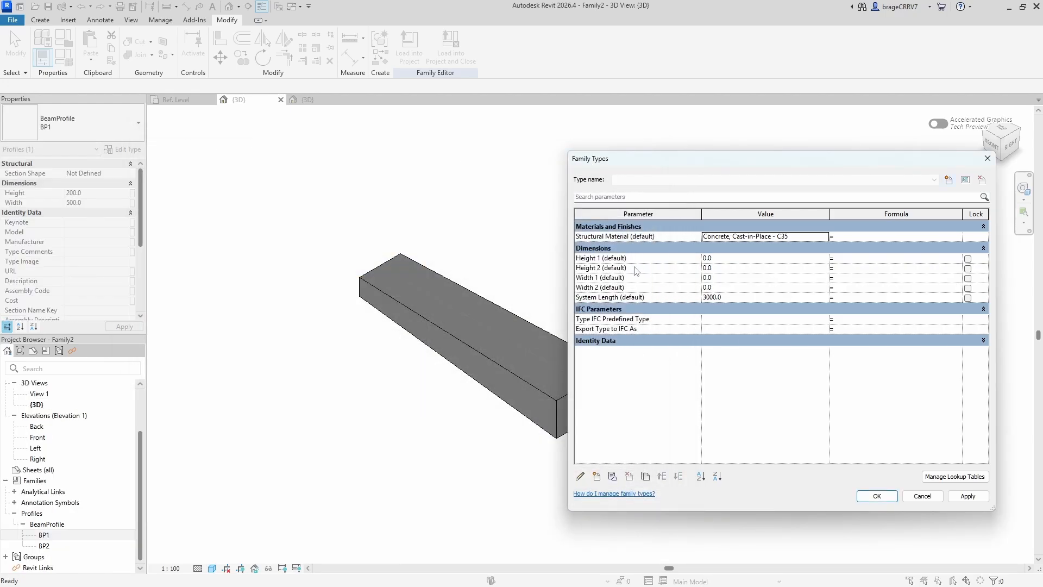
Set Height 1 to 200, Height 2 to 300, Width 1 to 300 and Width 2 to 500, and apply the values
{"action": "left_click", "coordinate": [725, 259]}
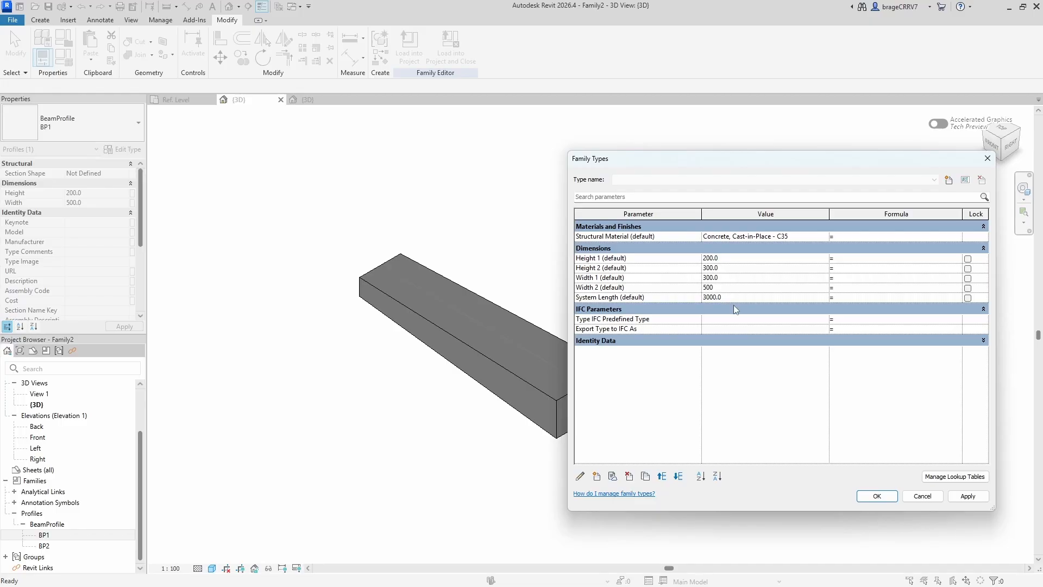
{"action": "left_click", "coordinate": [967, 496]}
{"action": "left_click", "coordinate": [877, 496]}
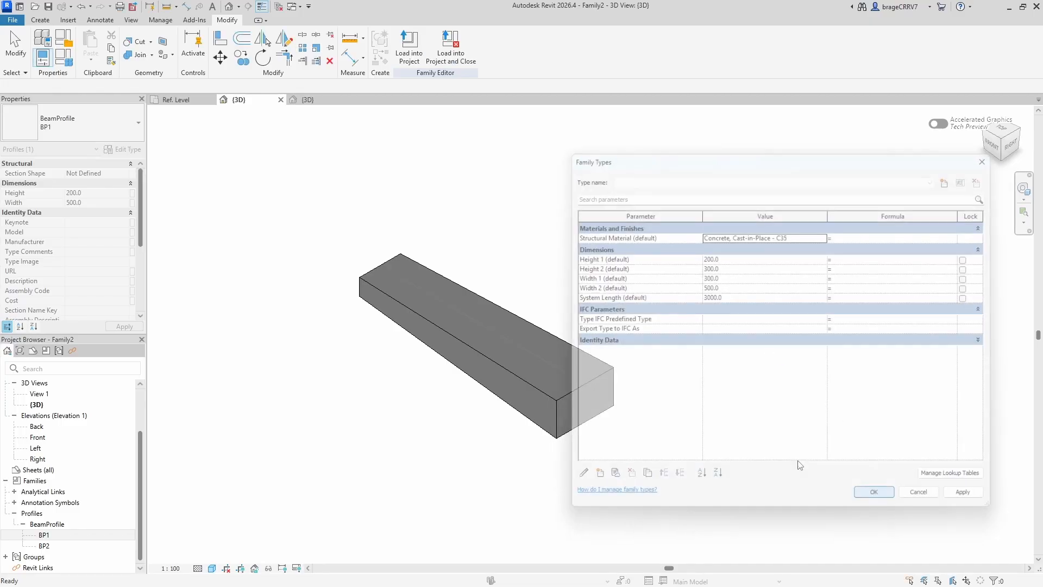
Associate the BP1 profile type's Height with the Height 1 family parameter and its Width with Width 1, and apply the changes
{"action": "right_click", "coordinate": [76, 545]}
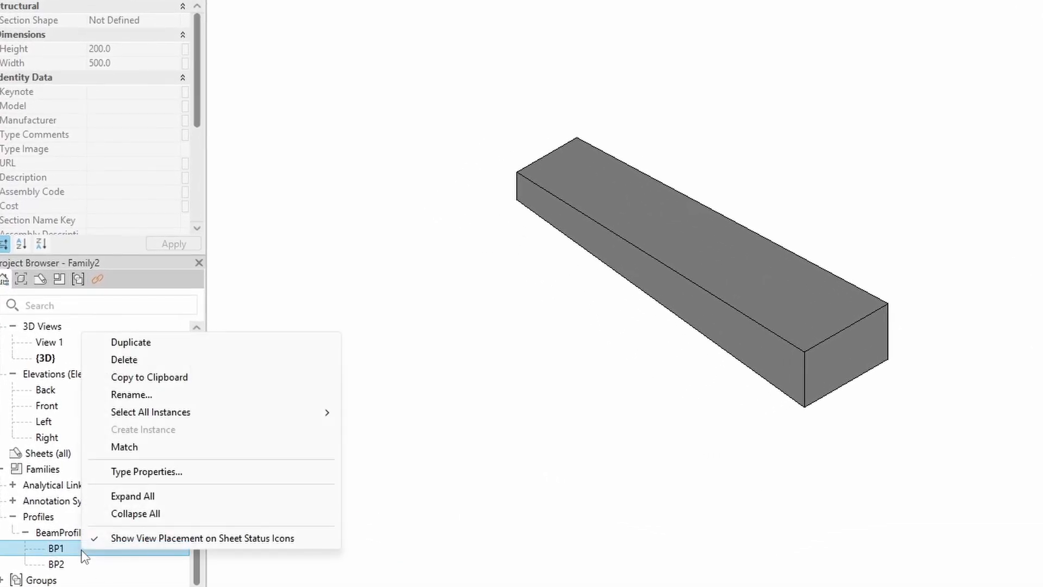
{"action": "left_click", "coordinate": [158, 473]}
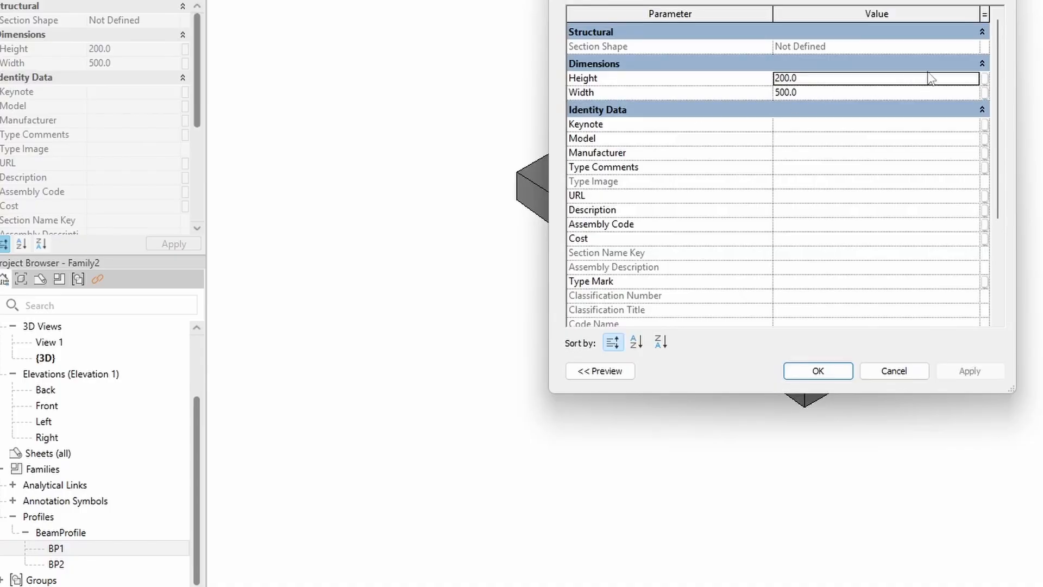
{"action": "left_click", "coordinate": [984, 78]}
{"action": "left_click", "coordinate": [700, 99]}
{"action": "left_click", "coordinate": [813, 281]}
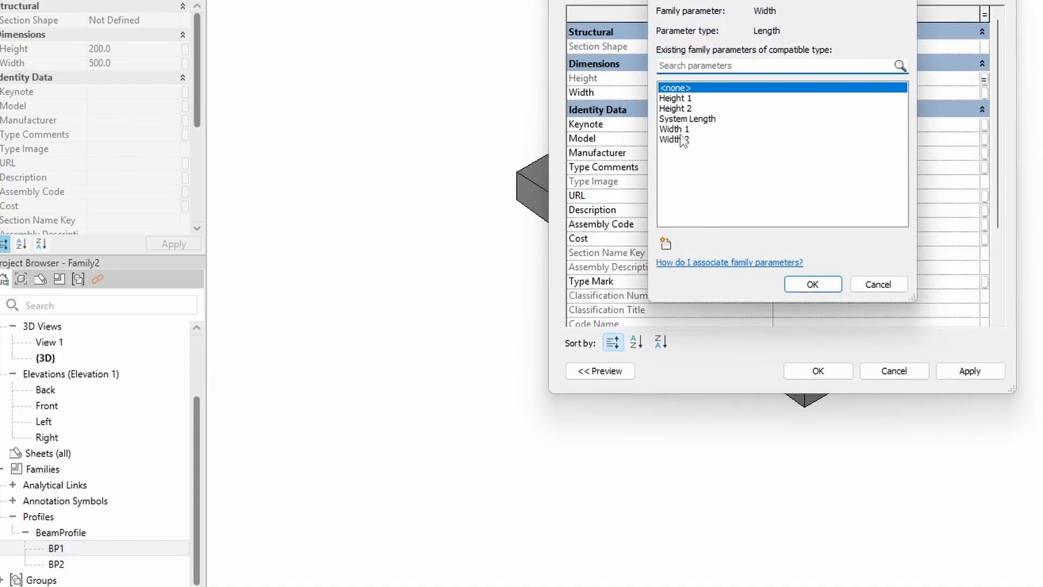
{"action": "left_click", "coordinate": [684, 139]}
{"action": "left_click", "coordinate": [812, 284]}
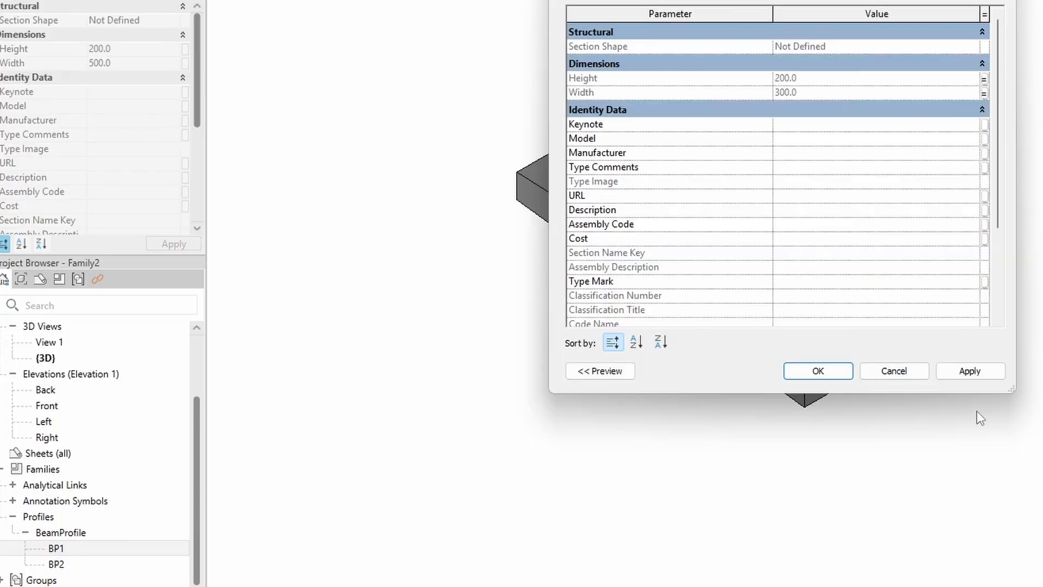
{"action": "left_click", "coordinate": [970, 371]}
{"action": "left_click", "coordinate": [817, 374]}
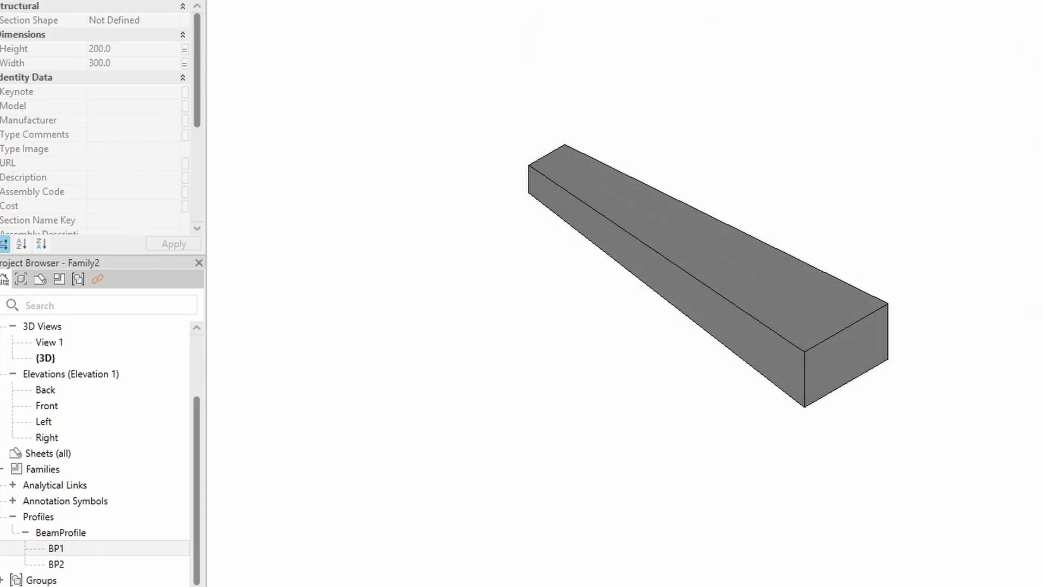
Associate the BP2 profile type's Height with the Height 2 family parameter and its Width with Width 2, and apply the changes
{"action": "left_click", "coordinate": [57, 566]}
{"action": "right_click", "coordinate": [119, 565]}
{"action": "left_click", "coordinate": [158, 487]}
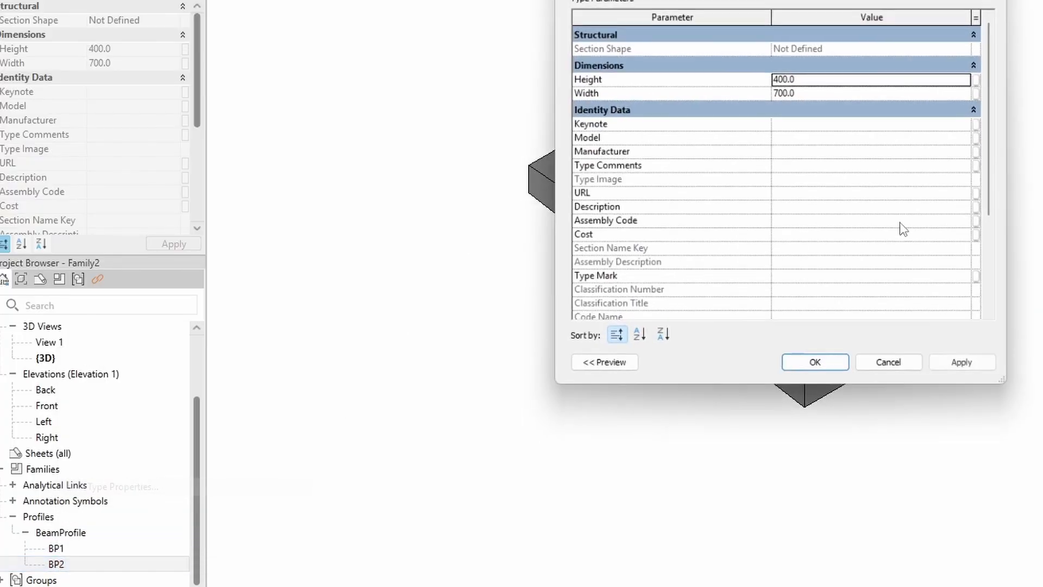
{"action": "left_click", "coordinate": [985, 79]}
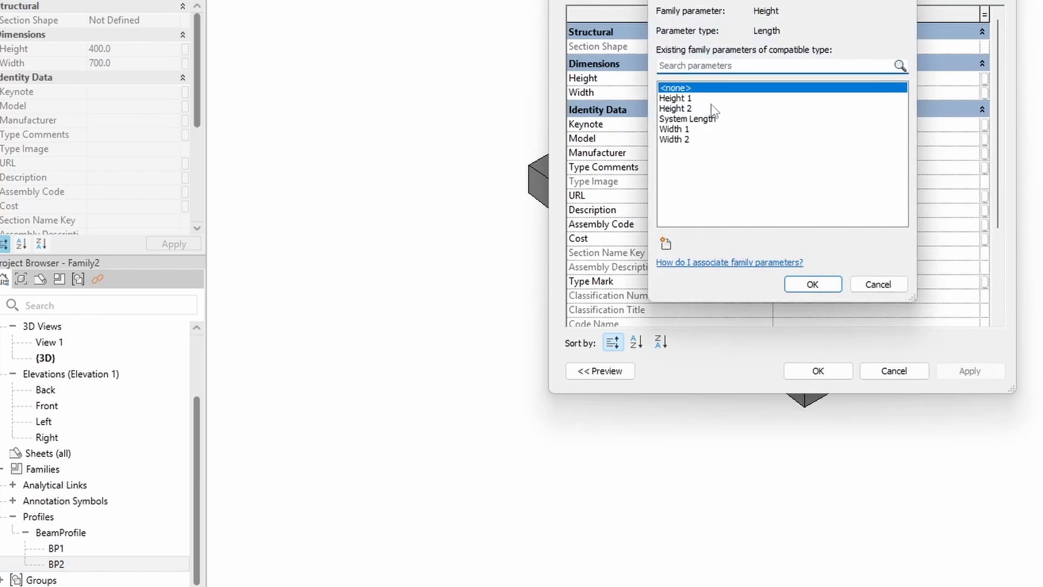
{"action": "left_click", "coordinate": [684, 107]}
{"action": "left_click", "coordinate": [813, 285]}
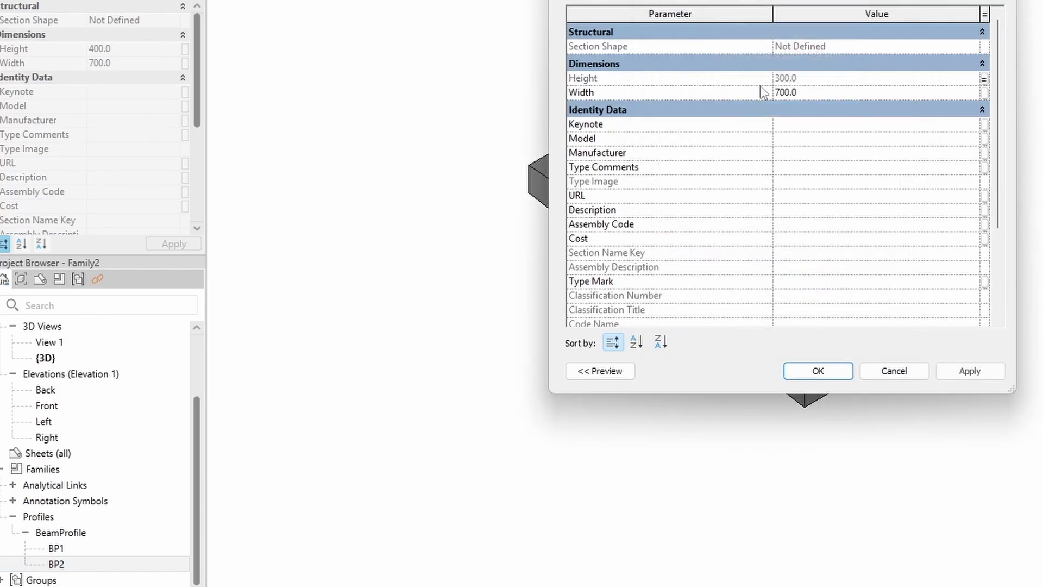
{"action": "left_click", "coordinate": [984, 93]}
{"action": "left_click", "coordinate": [685, 139]}
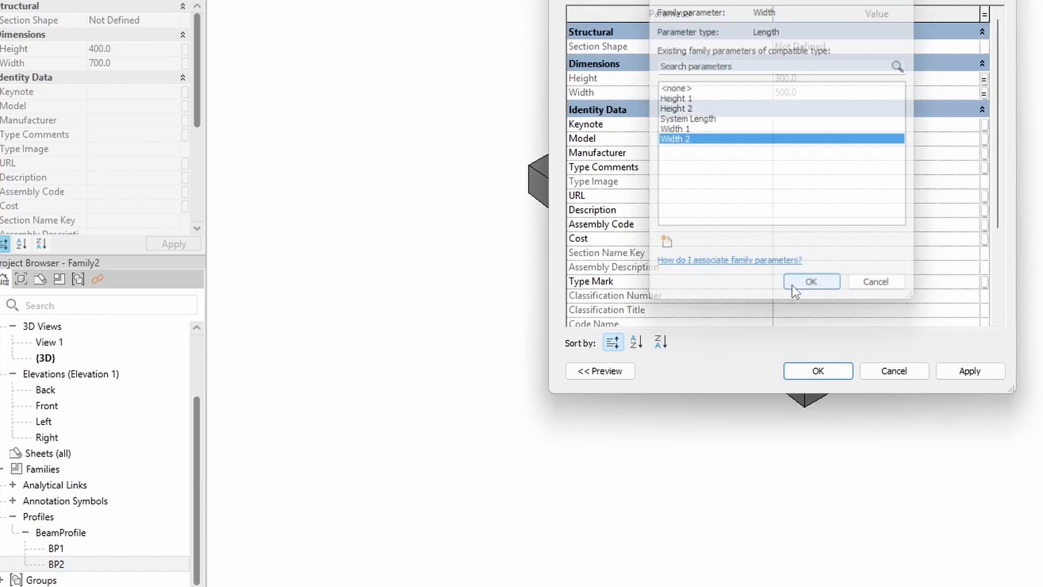
{"action": "left_click", "coordinate": [809, 285]}
{"action": "left_click", "coordinate": [970, 370]}
{"action": "left_click", "coordinate": [818, 370]}
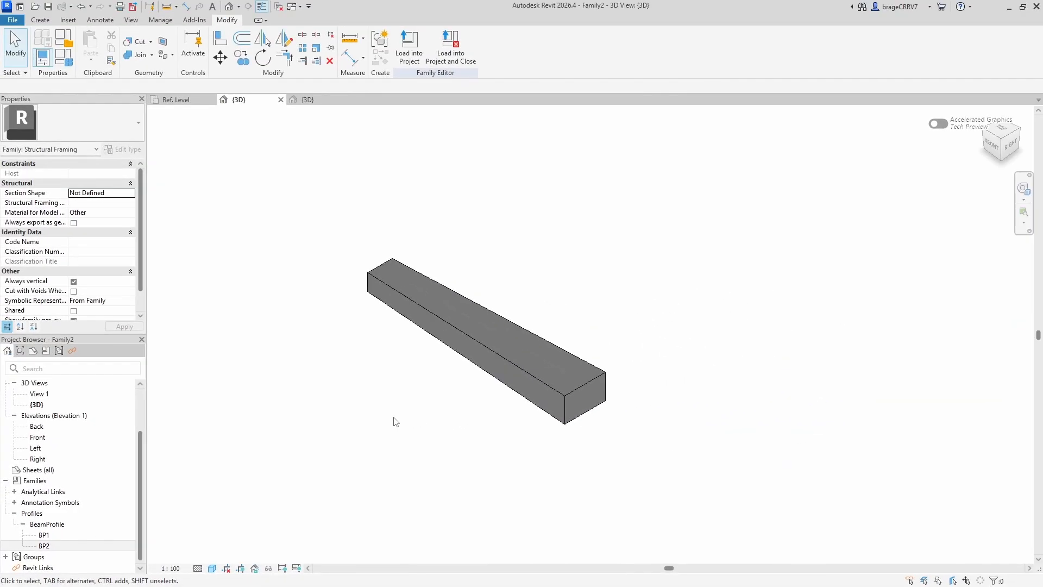
Save the beam as a family file named CanBeam in the desktop folder
{"action": "left_click", "coordinate": [13, 20]}
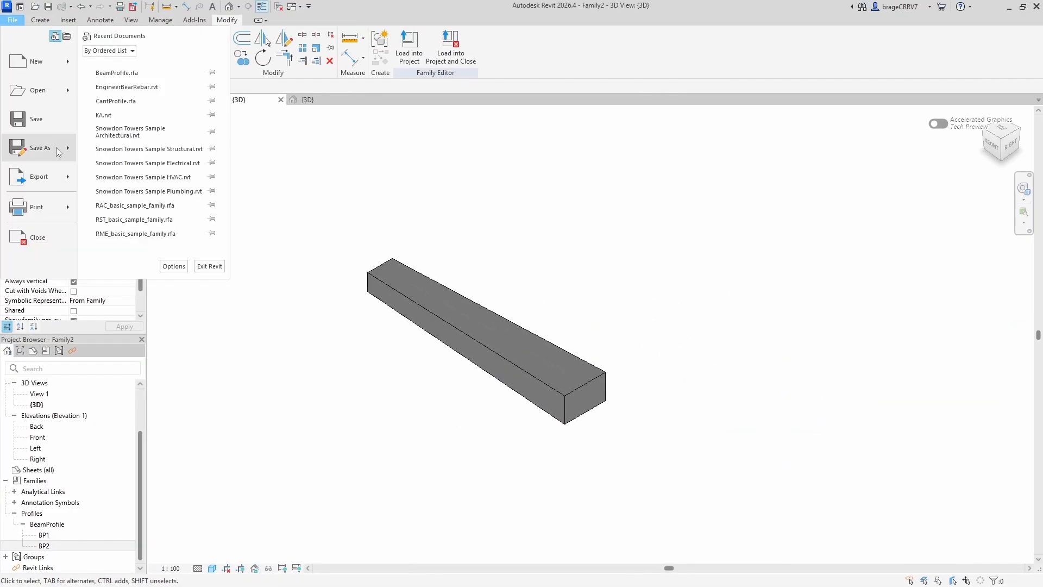
{"action": "mouse_move", "coordinate": [60, 151]}
{"action": "left_click", "coordinate": [117, 140]}
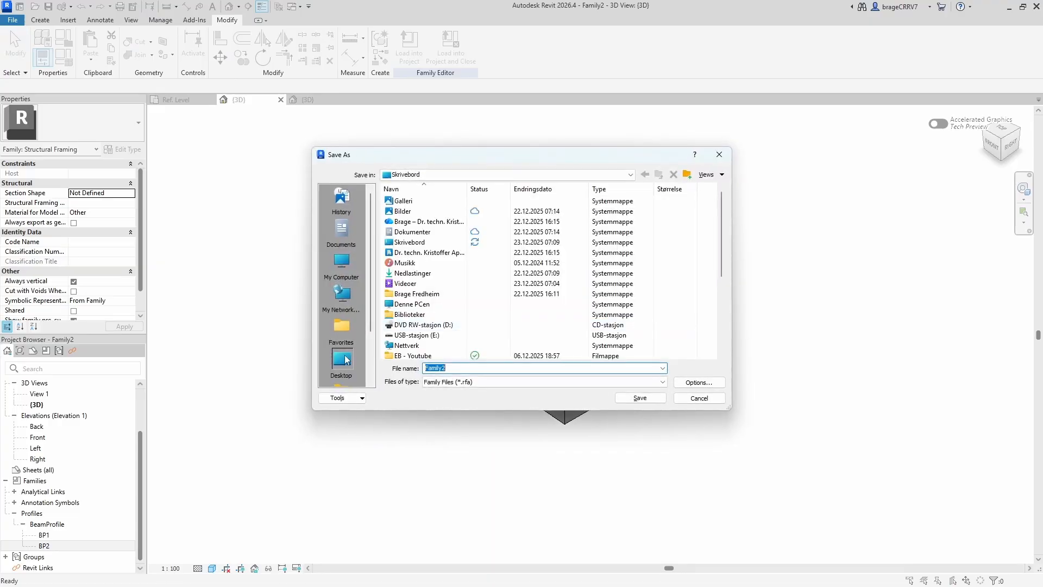
{"action": "key", "text": "Caps_Lock"}
{"action": "type", "text": "CantProfile.rfa"}
{"action": "key", "text": "Caps_Lock"}
{"action": "type", "text": "a"}
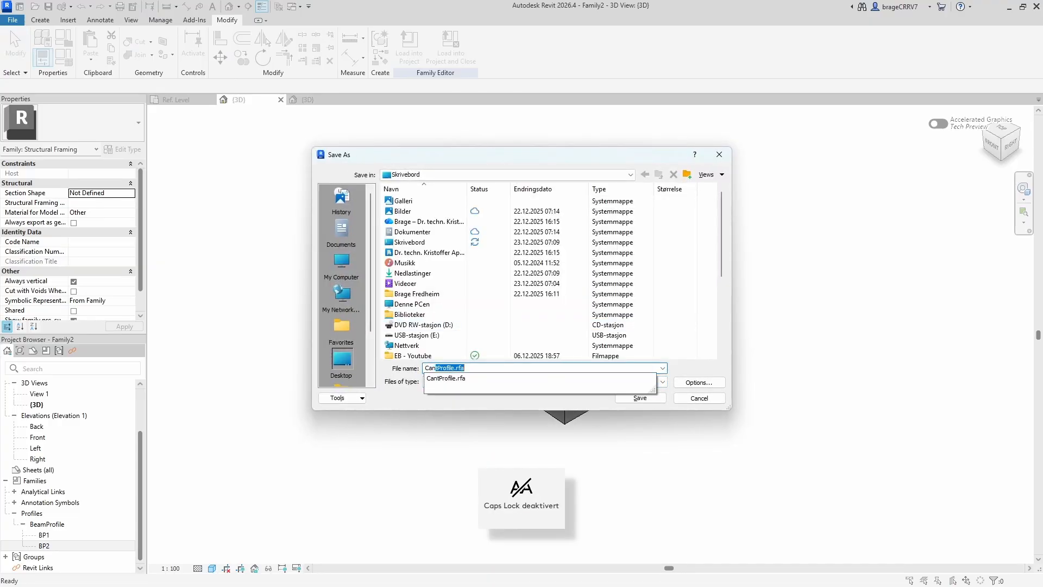
{"action": "type", "text": "nBeam"}
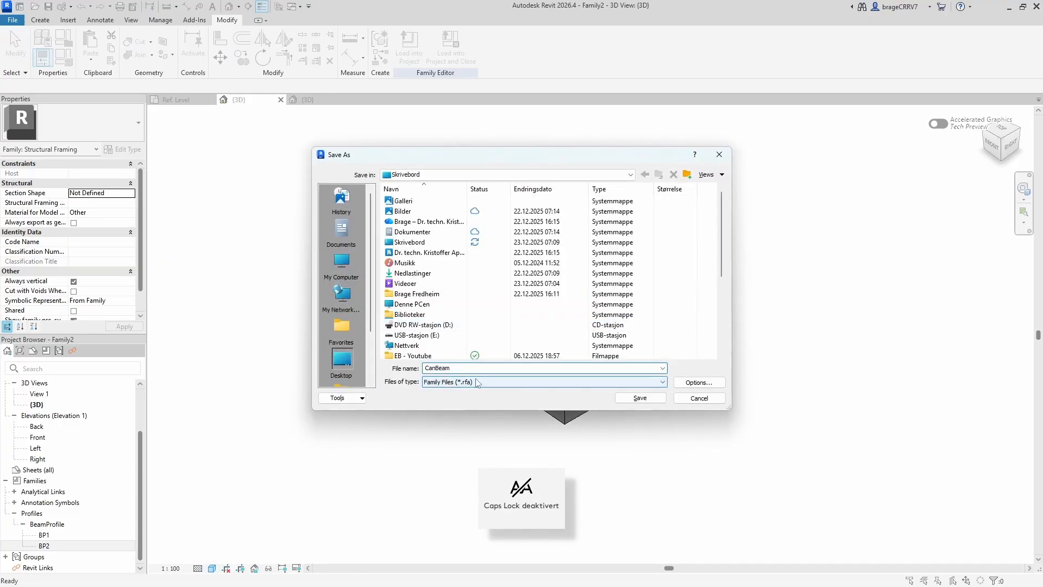
{"action": "left_click", "coordinate": [630, 396]}
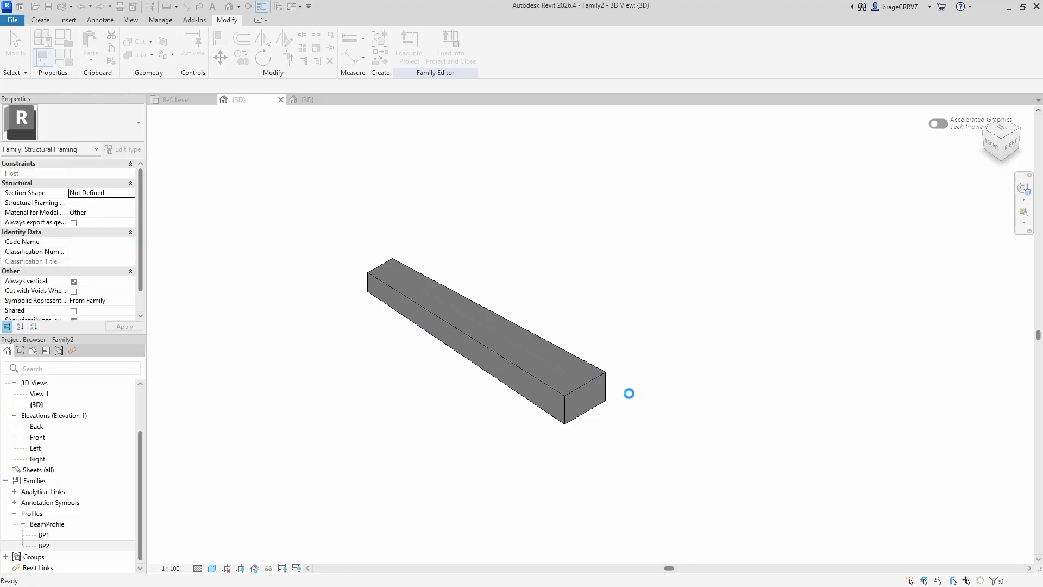
Purge all unused items from the family in two successive passes
{"action": "scroll", "coordinate": [242, 15], "scroll_direction": "up", "scroll_amount": 2}
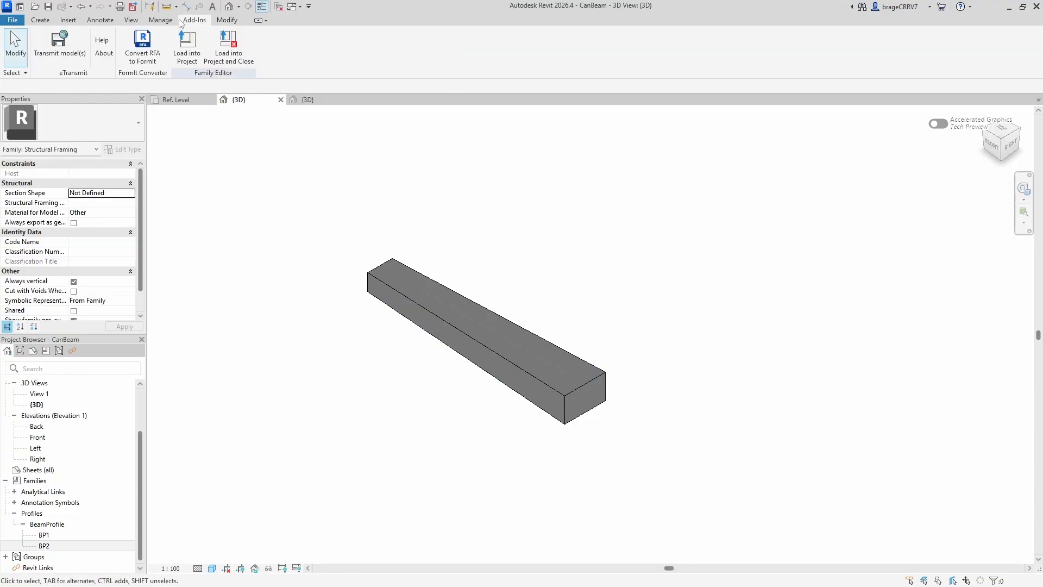
{"action": "left_click", "coordinate": [242, 47]}
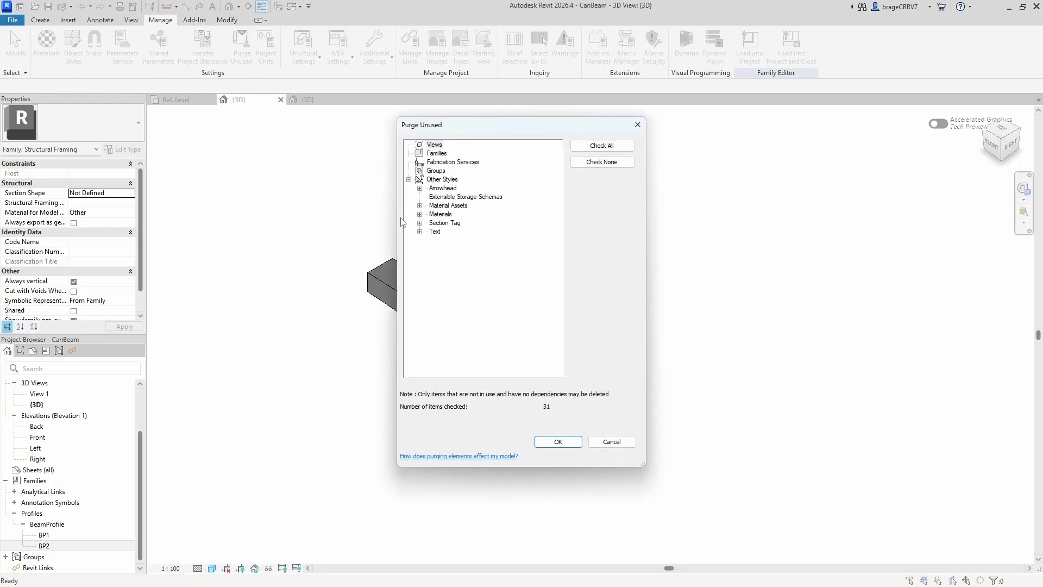
{"action": "left_click", "coordinate": [558, 442]}
{"action": "left_click", "coordinate": [242, 46]}
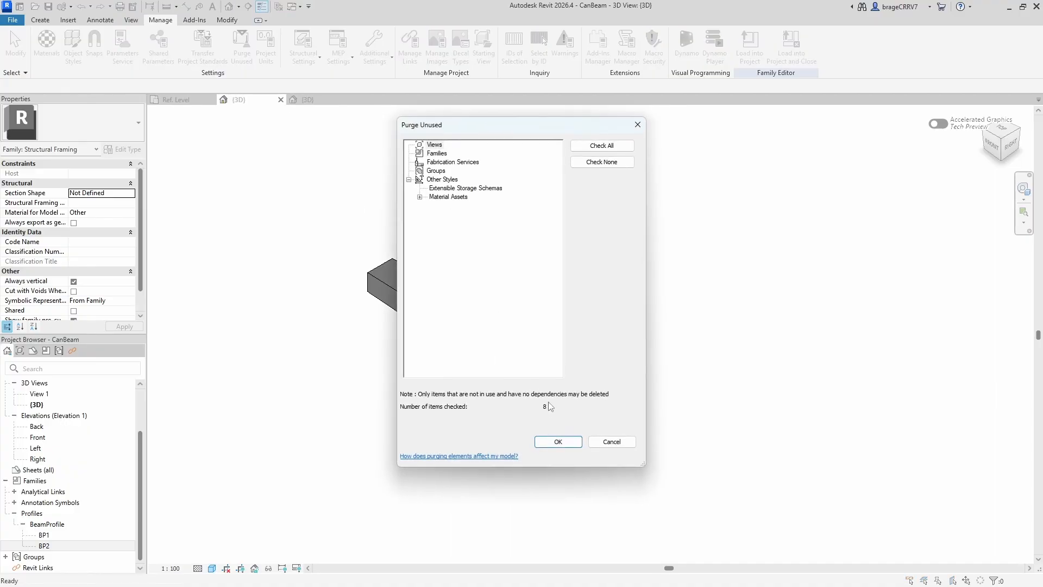
{"action": "left_click", "coordinate": [558, 441]}
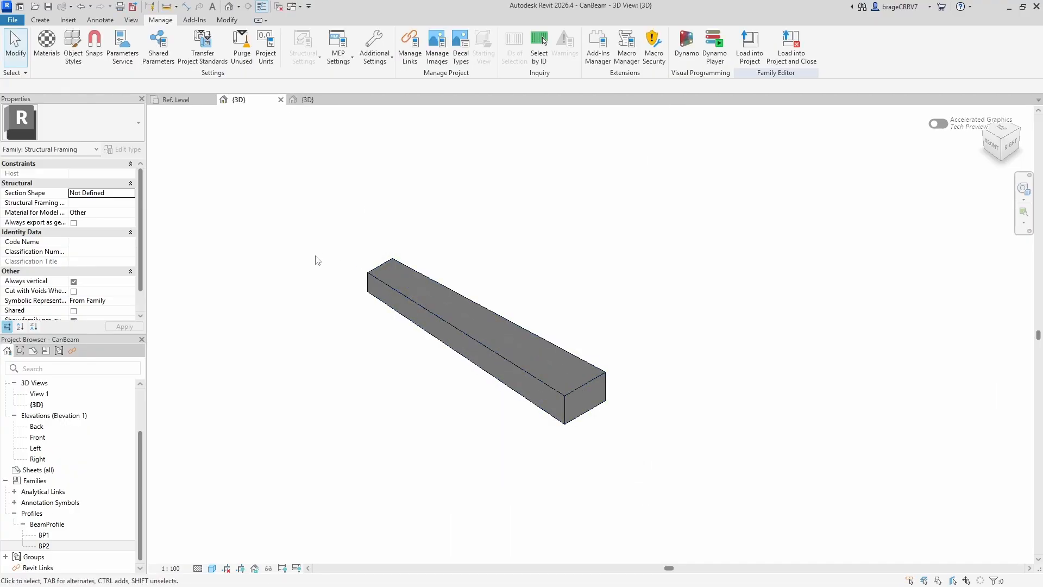
Load the family into the EngineerBearRebar project and place one long CanBeam beam on Level 0 in the 3D view
{"action": "left_click", "coordinate": [749, 46]}
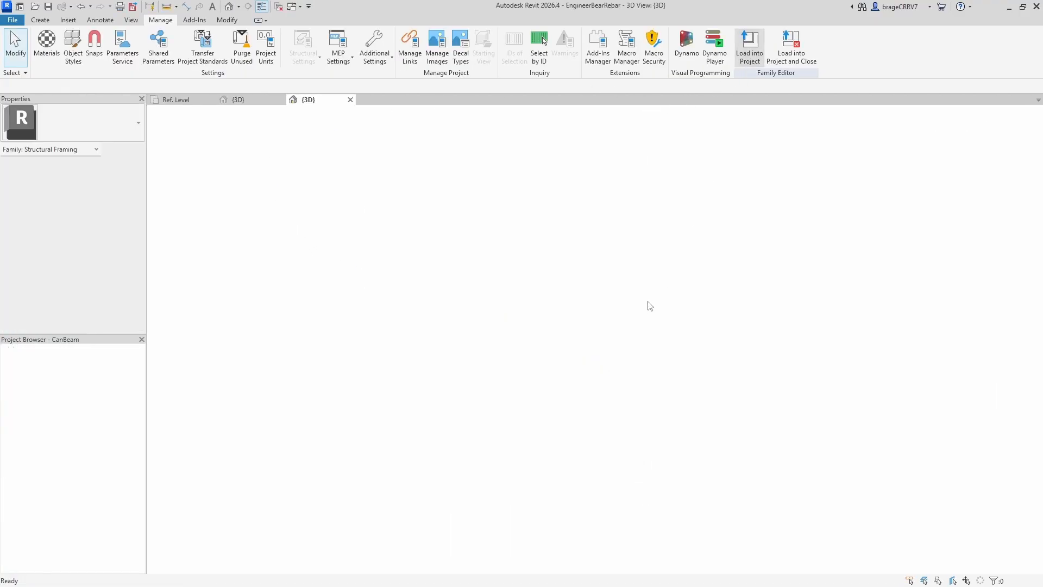
{"action": "left_click", "coordinate": [358, 291]}
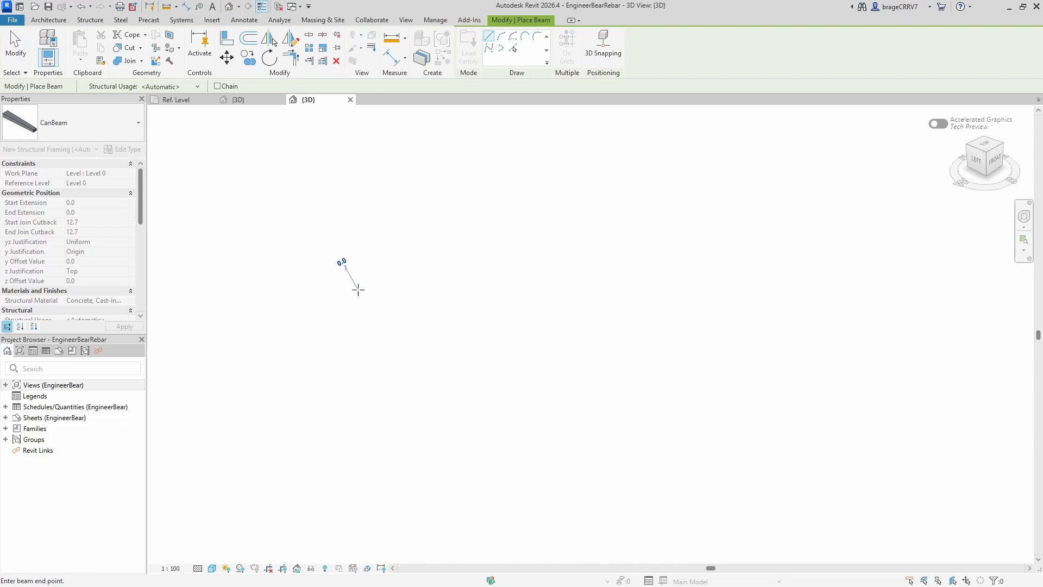
{"action": "left_click", "coordinate": [672, 431]}
{"action": "key", "text": "Escape"}
{"action": "key", "text": "Escape"}
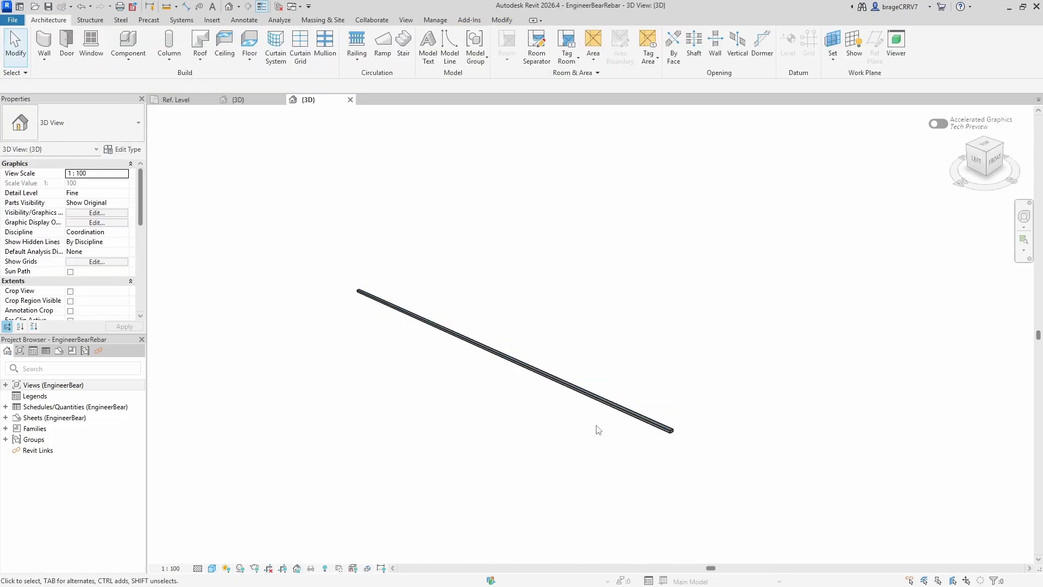
Shorten the placed beam to a length of about 3800 mm by moving one of its ends towards the other
{"action": "left_click", "coordinate": [641, 417]}
{"action": "scroll", "coordinate": [672, 432], "scroll_direction": "up", "scroll_amount": 4}
{"action": "left_click_drag", "start_coordinate": [671, 433], "coordinate": [341, 272]}
{"action": "scroll", "coordinate": [778, 455], "scroll_direction": "down", "scroll_amount": 2}
{"action": "scroll", "coordinate": [320, 261], "scroll_direction": "up", "scroll_amount": 5}
{"action": "left_click", "coordinate": [337, 379]}
{"action": "middle_click_drag", "start_coordinate": [329, 381], "coordinate": [425, 438]}
{"action": "scroll", "coordinate": [391, 373], "scroll_direction": "up", "scroll_amount": 2}
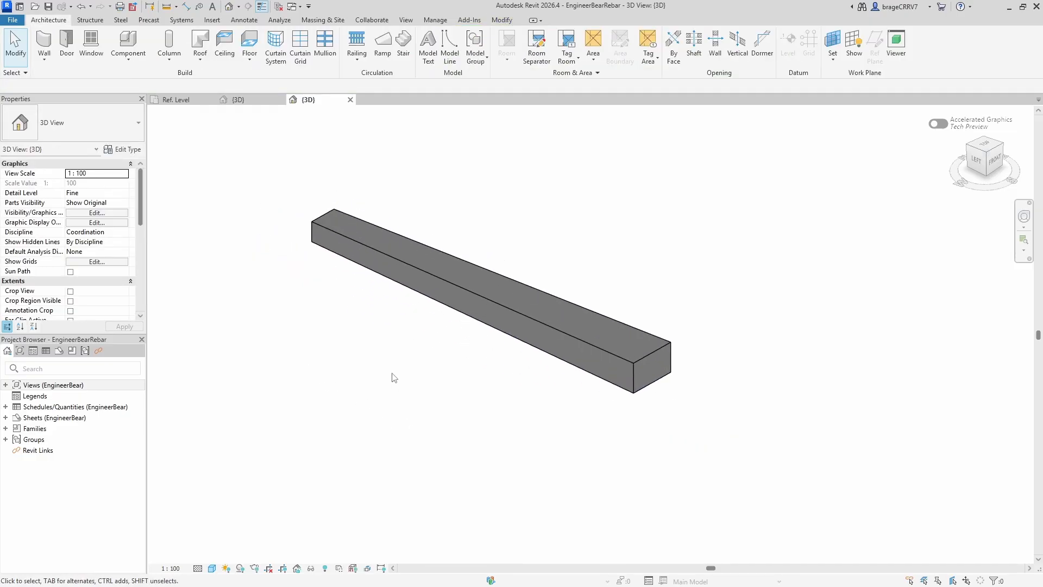
{"action": "middle_click_drag", "start_coordinate": [395, 378], "coordinate": [356, 450]}
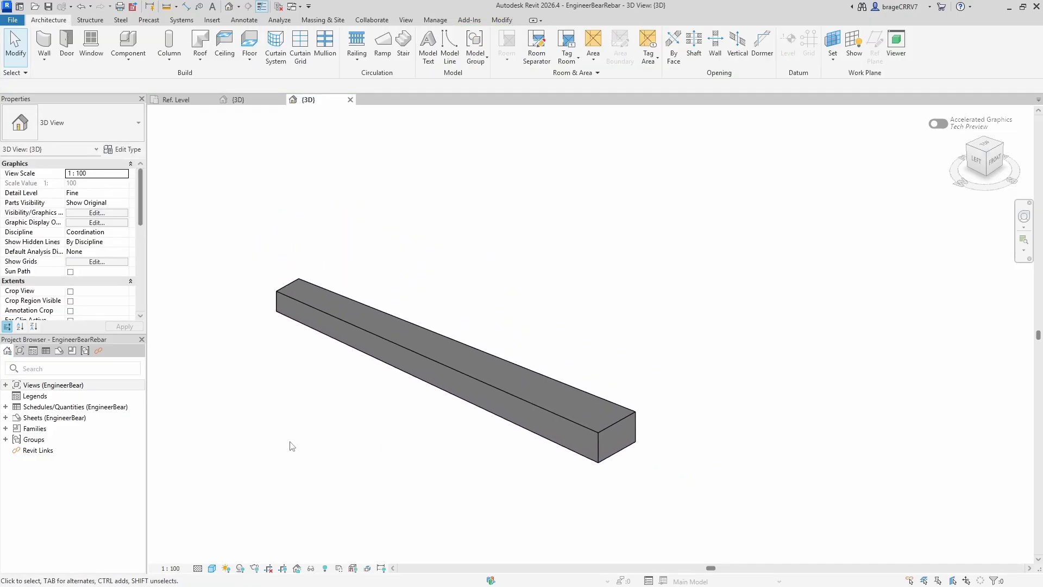
Set the placed beam's instance parameter Height 1 to 500 and increase it to 800
{"action": "left_click", "coordinate": [537, 405]}
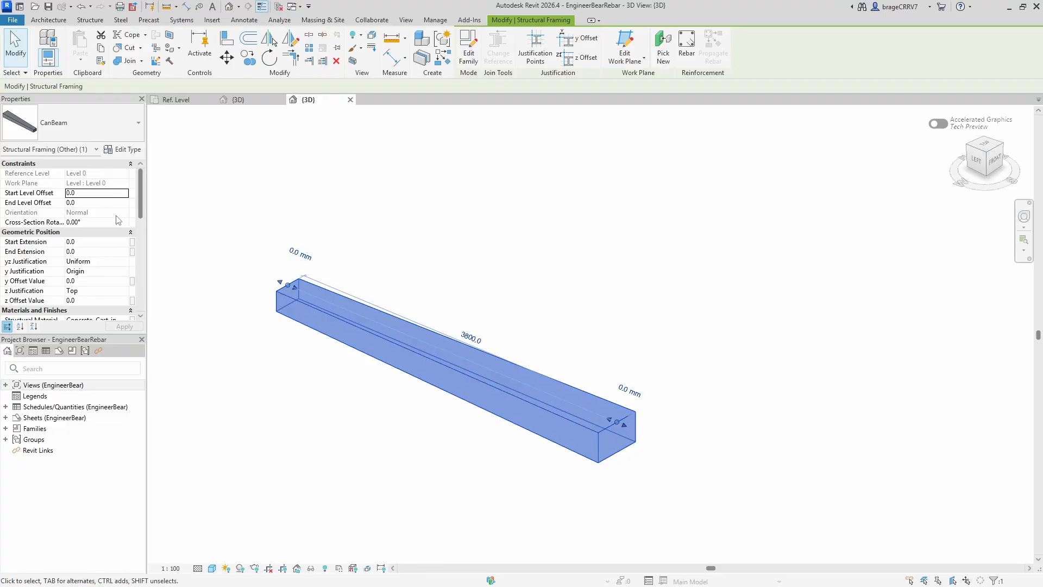
{"action": "left_click_drag", "start_coordinate": [147, 237], "coordinate": [201, 266]}
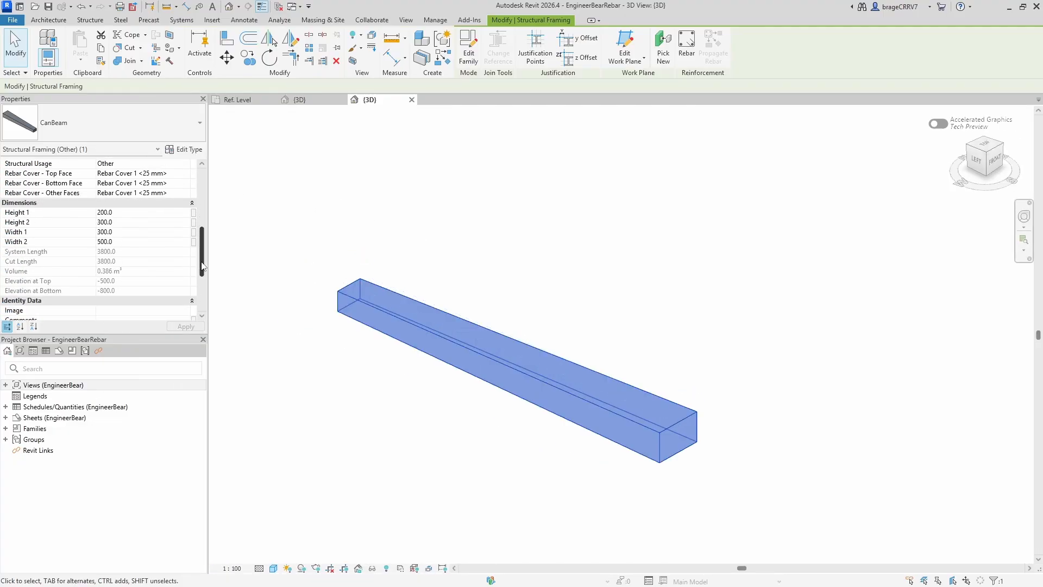
{"action": "left_click", "coordinate": [136, 215]}
{"action": "type", "text": "500"}
{"action": "left_click", "coordinate": [131, 222]}
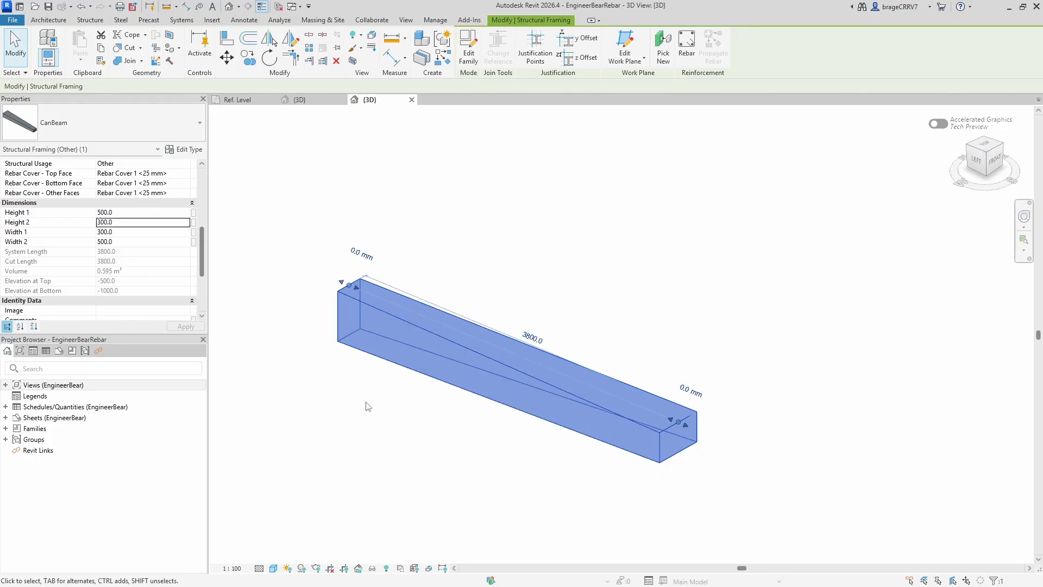
{"action": "left_click", "coordinate": [145, 213]}
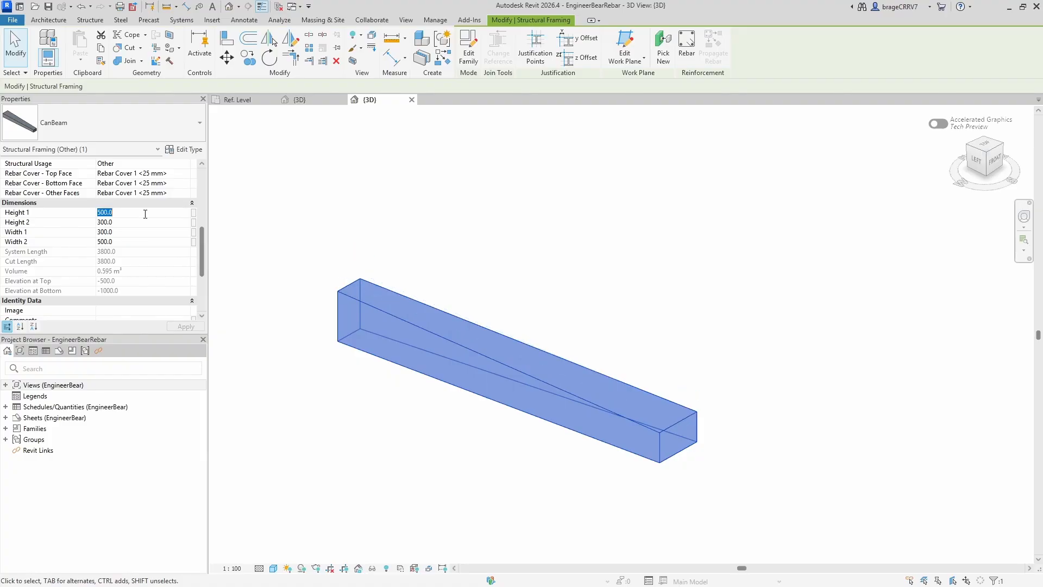
{"action": "type", "text": "800"}
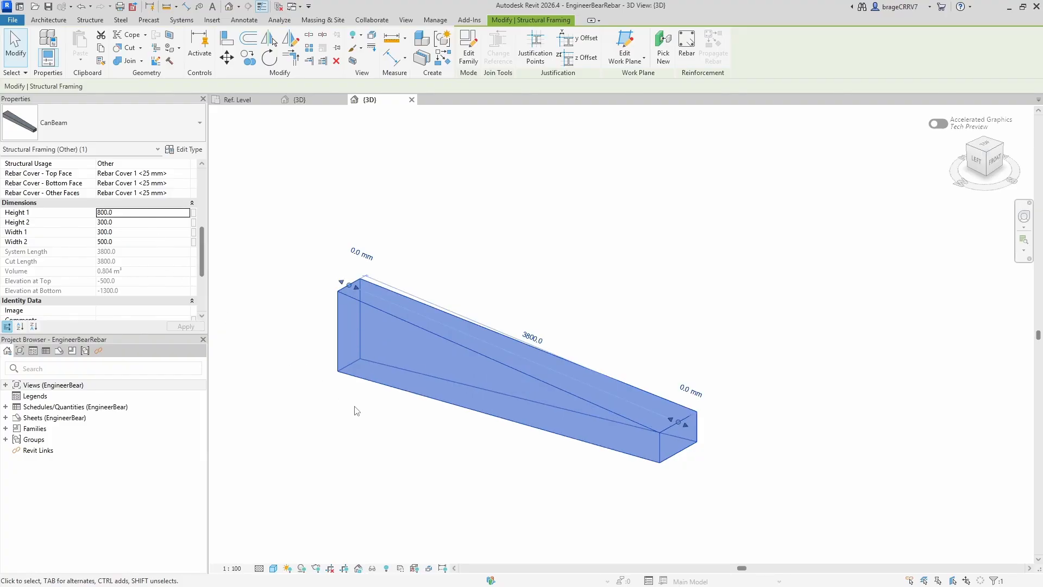
Set the beam's Width 1 to 500 and Height 2 to 400, and reduce its Width 2
{"action": "left_click", "coordinate": [132, 232]}
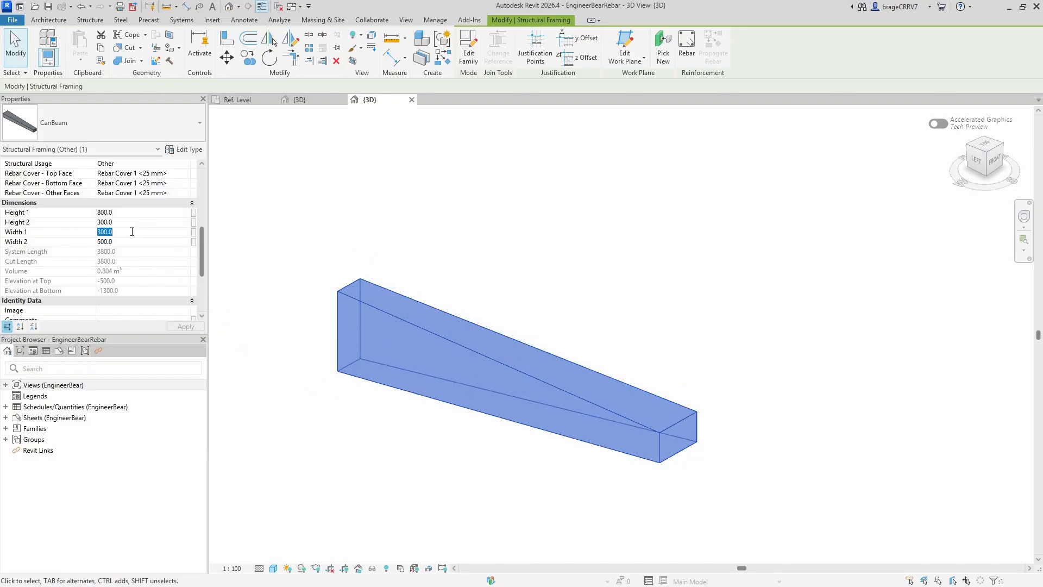
{"action": "type", "text": "500"}
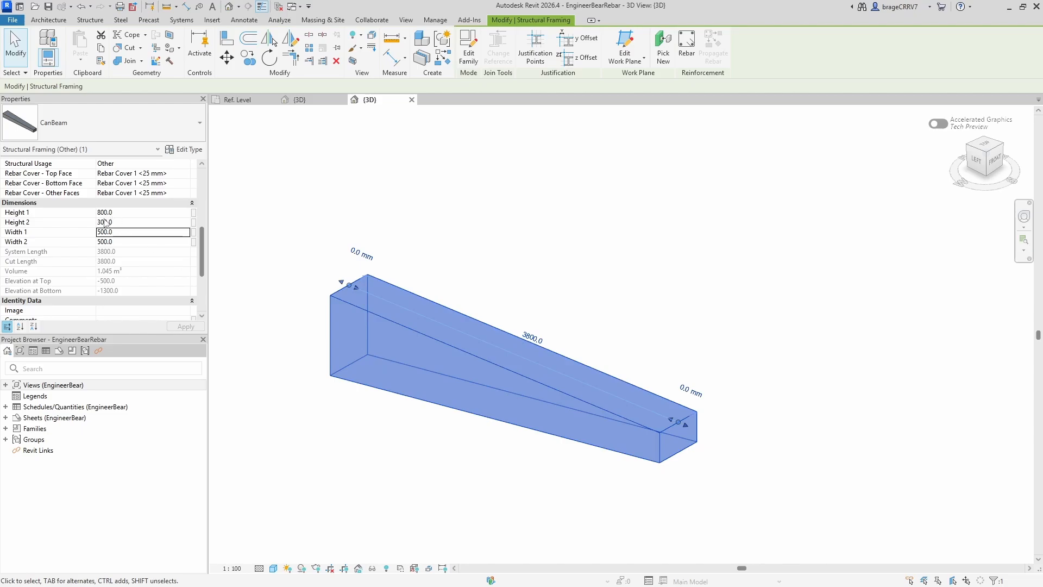
{"action": "left_click", "coordinate": [128, 222]}
{"action": "type", "text": "40"}
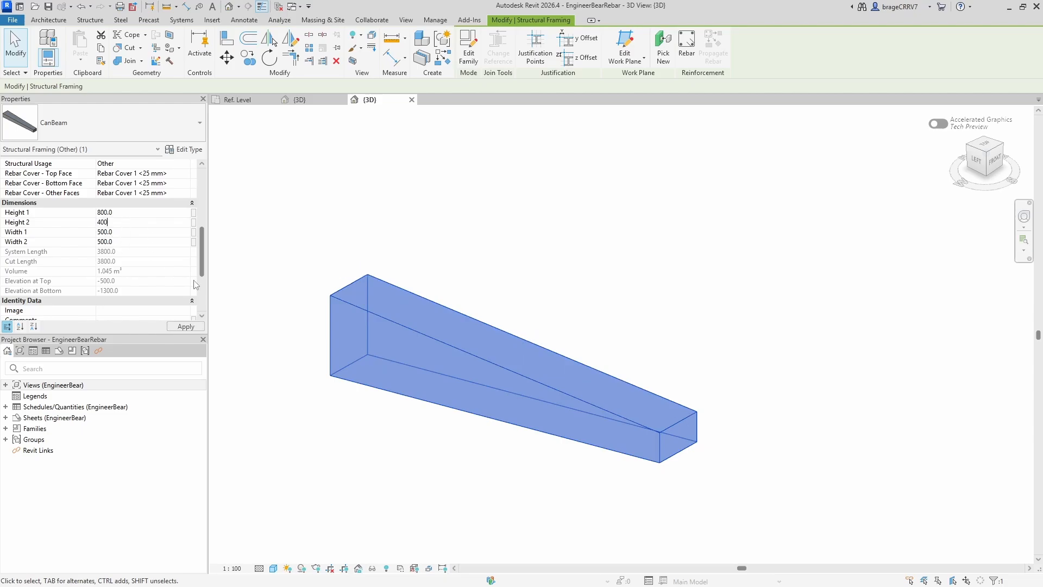
{"action": "type", "text": "0"}
{"action": "left_click", "coordinate": [124, 242]}
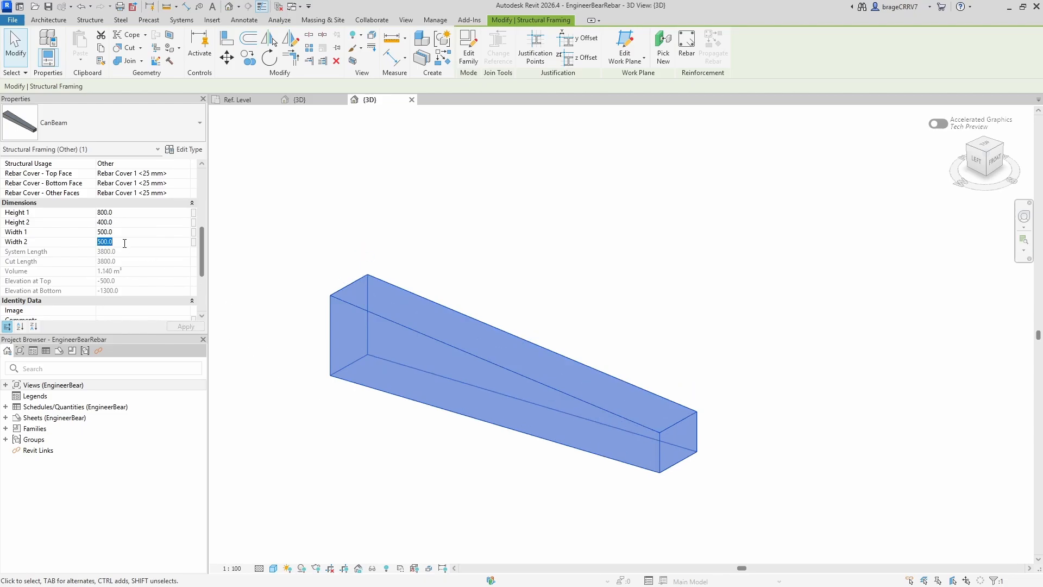
{"action": "type", "text": "3"}
{"action": "left_click", "coordinate": [292, 411]}
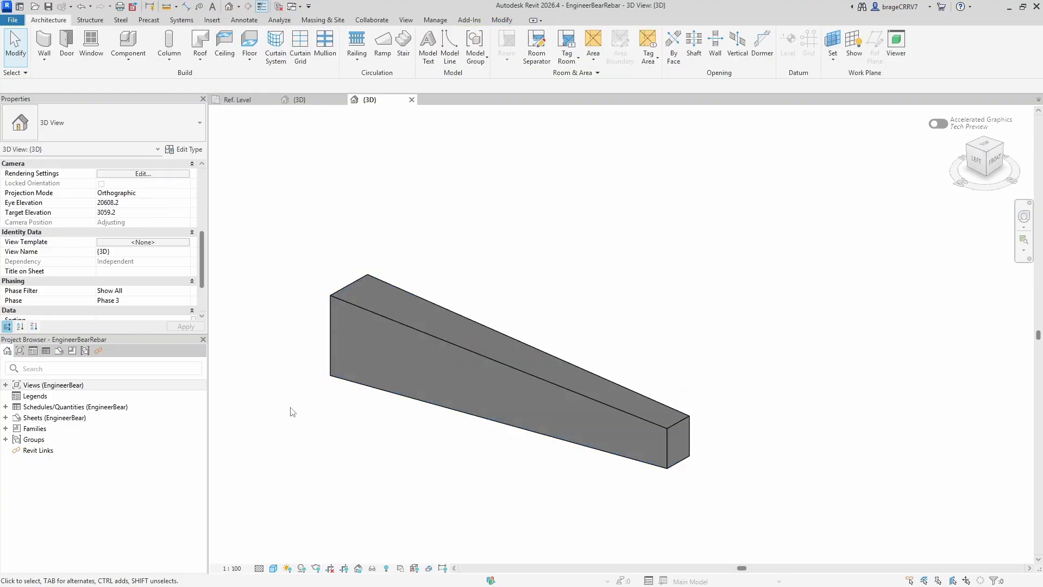
{"action": "left_click", "coordinate": [435, 408]}
{"action": "middle_click_drag", "start_coordinate": [445, 499], "coordinate": [414, 477], "text": "shift"}
{"action": "left_click", "coordinate": [419, 478]}
{"action": "scroll", "coordinate": [415, 475], "scroll_direction": "up", "scroll_amount": 1}
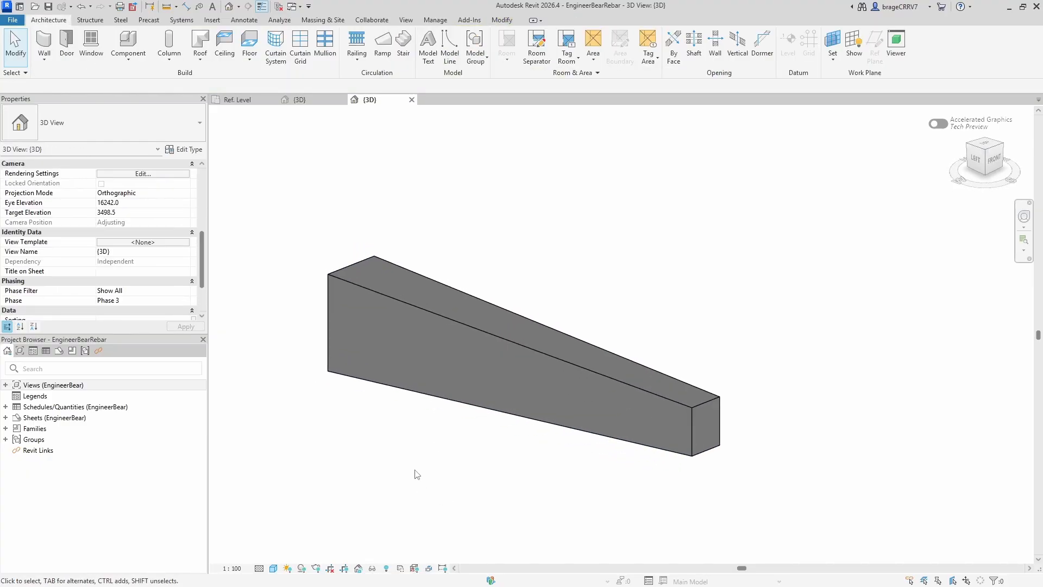